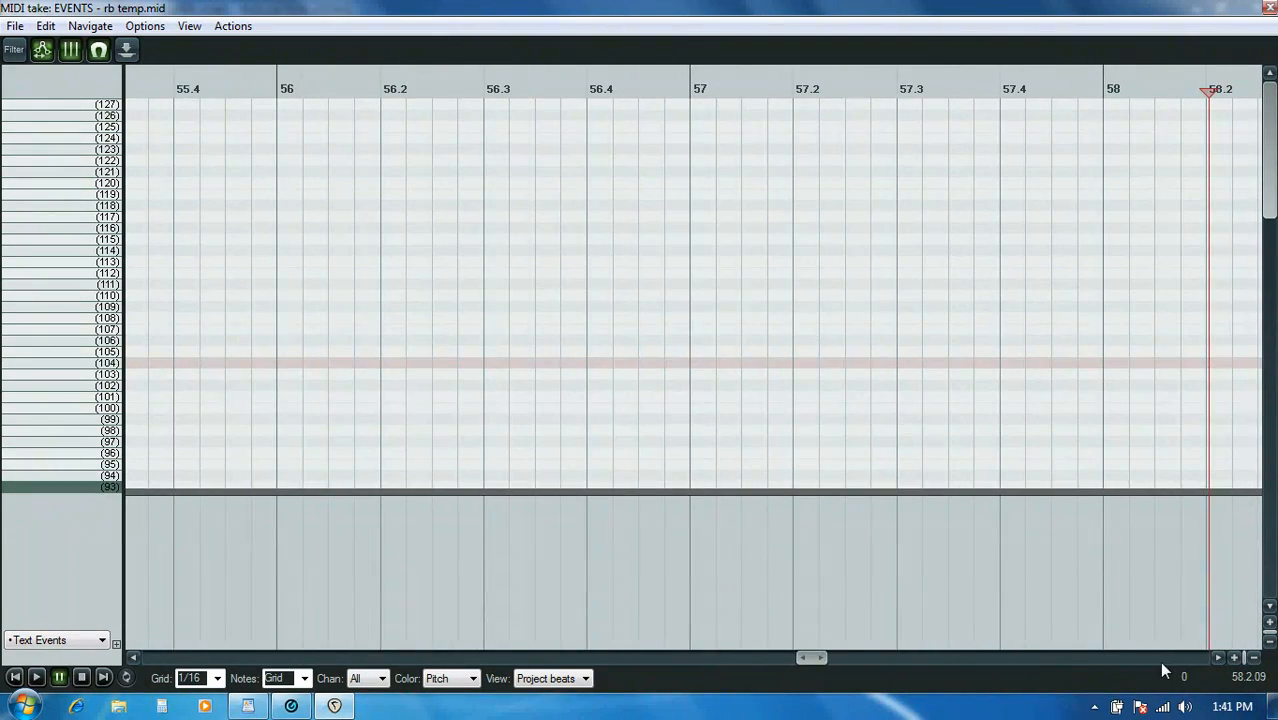
# Step: Play the song from measure 58 and set the edit cursor at the start of measure 62, auditioning that point
pyautogui.press('space')
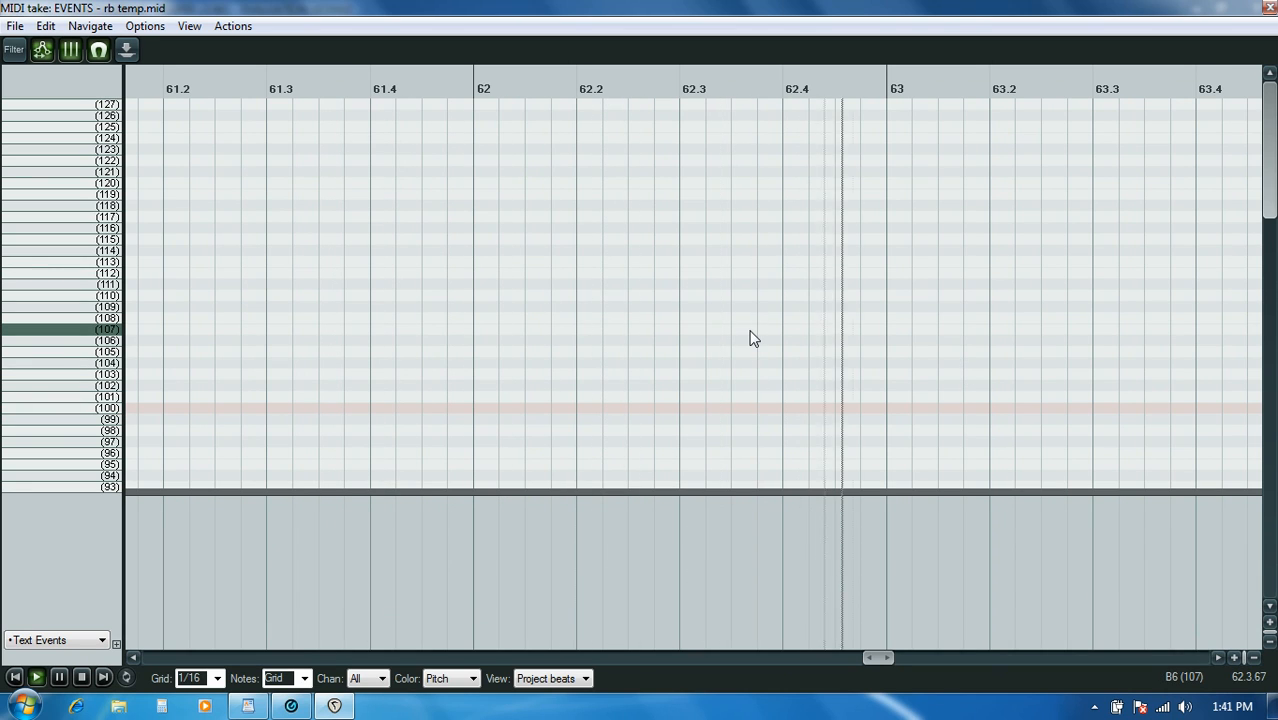
pyautogui.hotkey('ctrl', 'space')
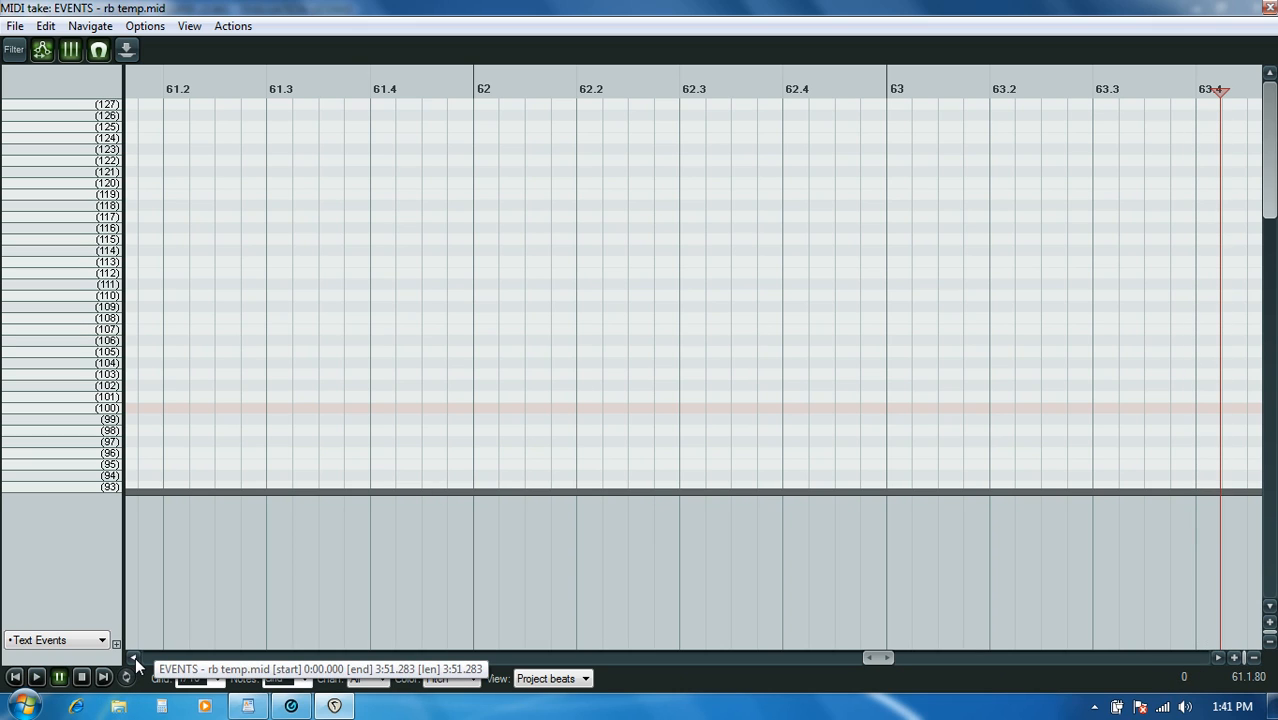
pyautogui.click(474, 354)
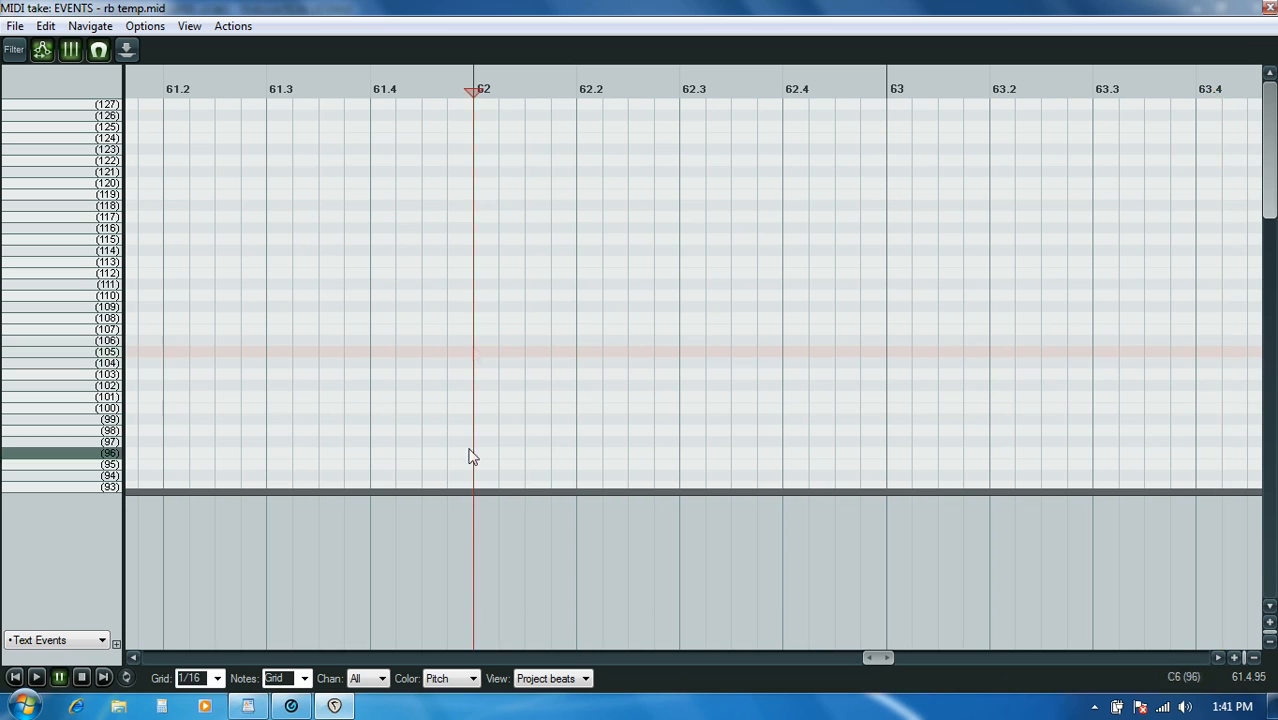
pyautogui.press('space')
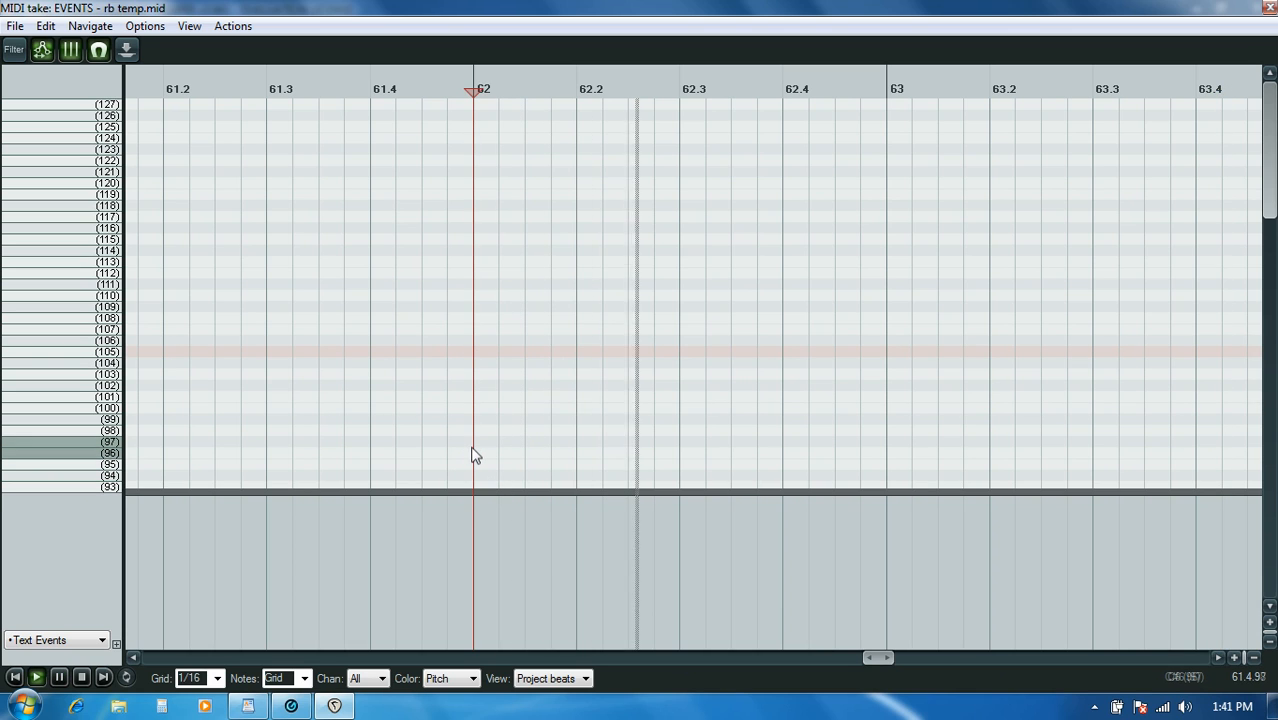
pyautogui.press('space')
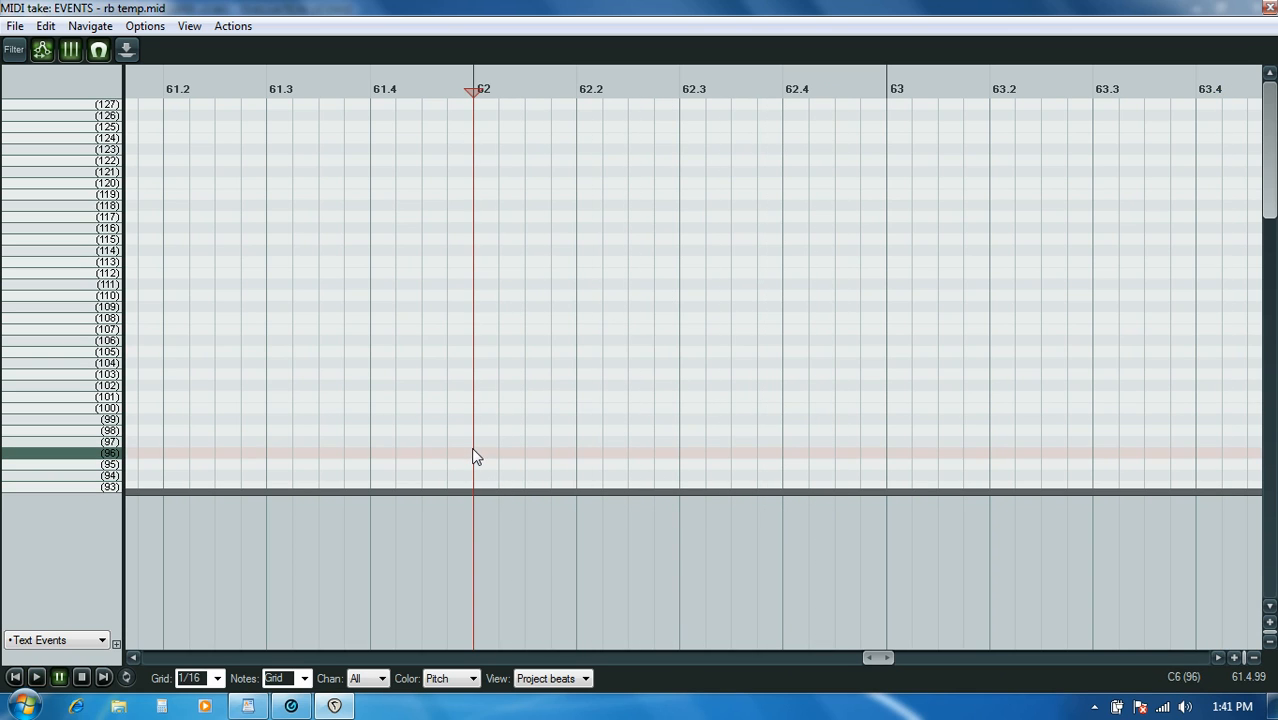
# Step: Add the text event [prc_bridge_a] at position 62.1.00 in the EVENTS take
pyautogui.doubleClick(476, 518)
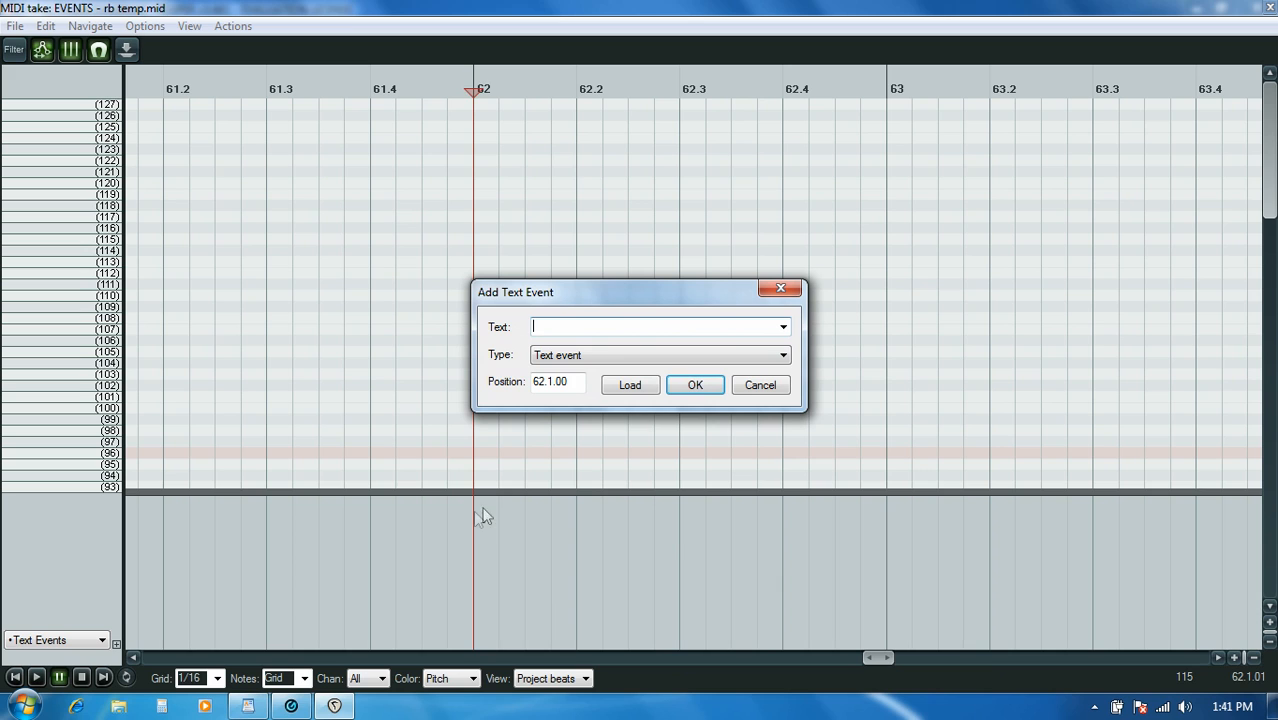
pyautogui.click(783, 327)
pyautogui.moveTo(785, 370)
pyautogui.mouseDown()
pyautogui.moveTo(785, 407)
pyautogui.moveTo(781, 391)
pyautogui.mouseUp()
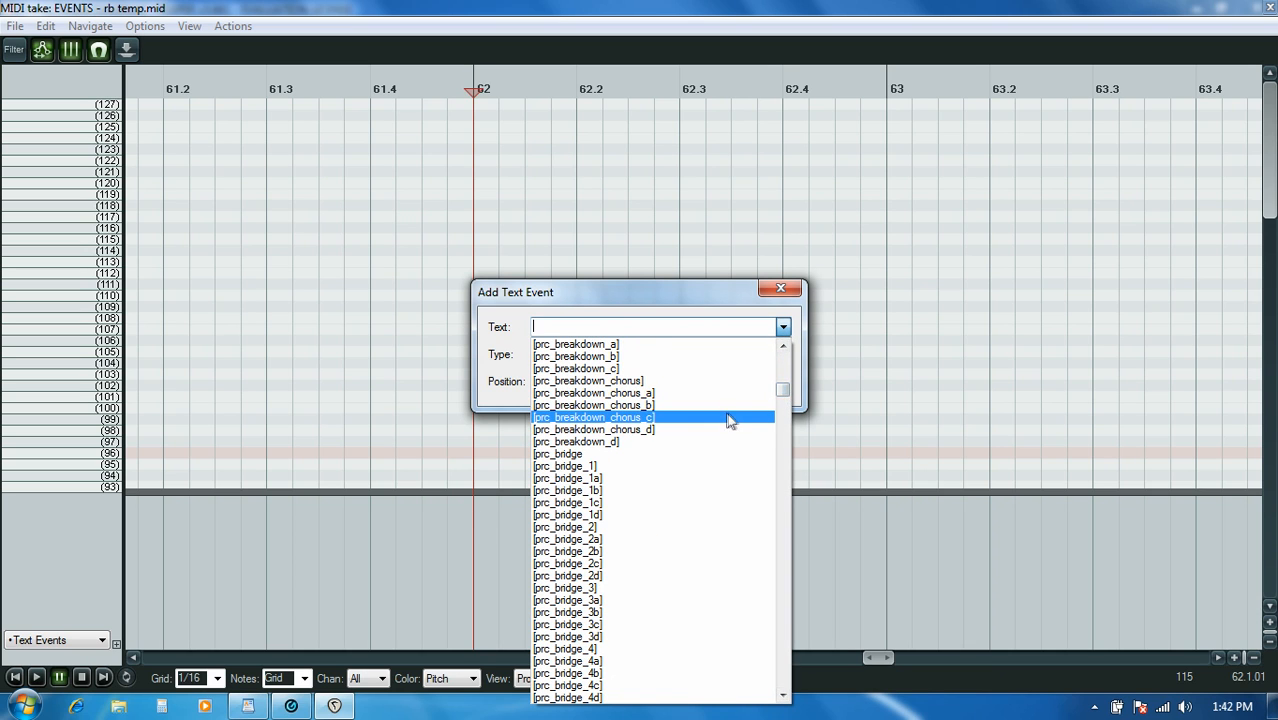
pyautogui.moveTo(783, 397)
pyautogui.mouseDown()
pyautogui.moveTo(783, 417)
pyautogui.moveTo(783, 401)
pyautogui.mouseUp()
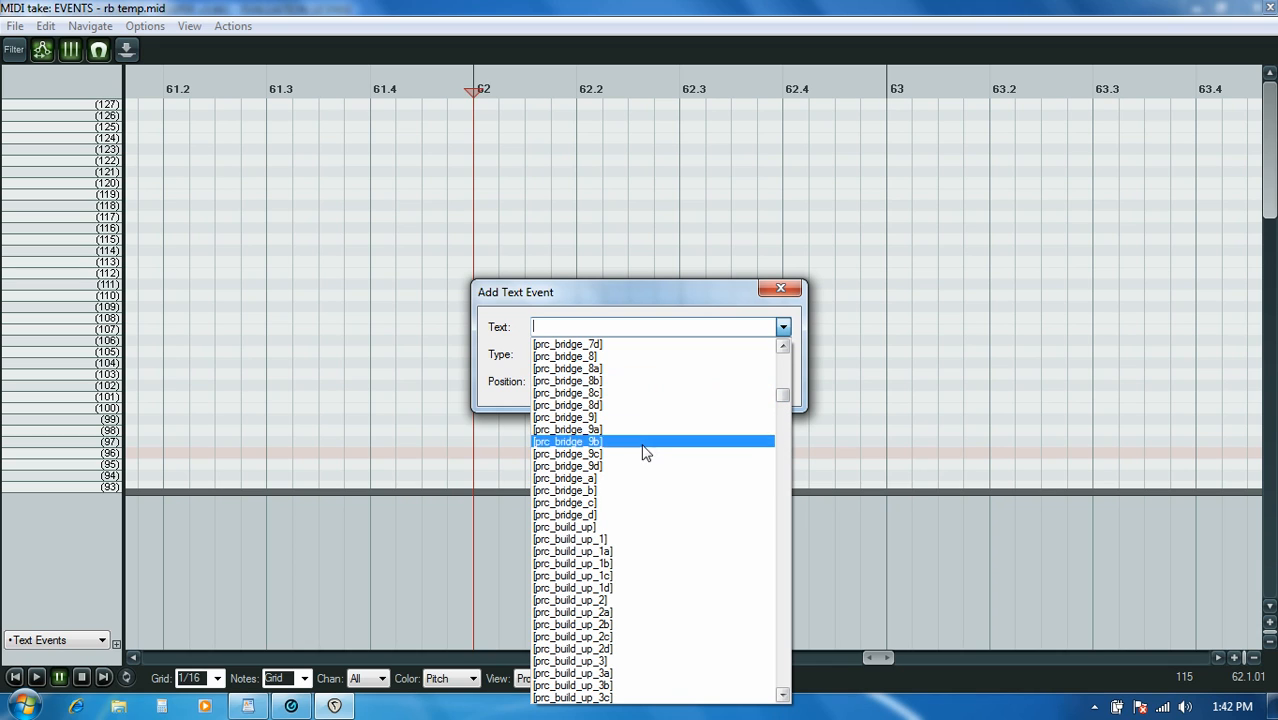
pyautogui.click(638, 479)
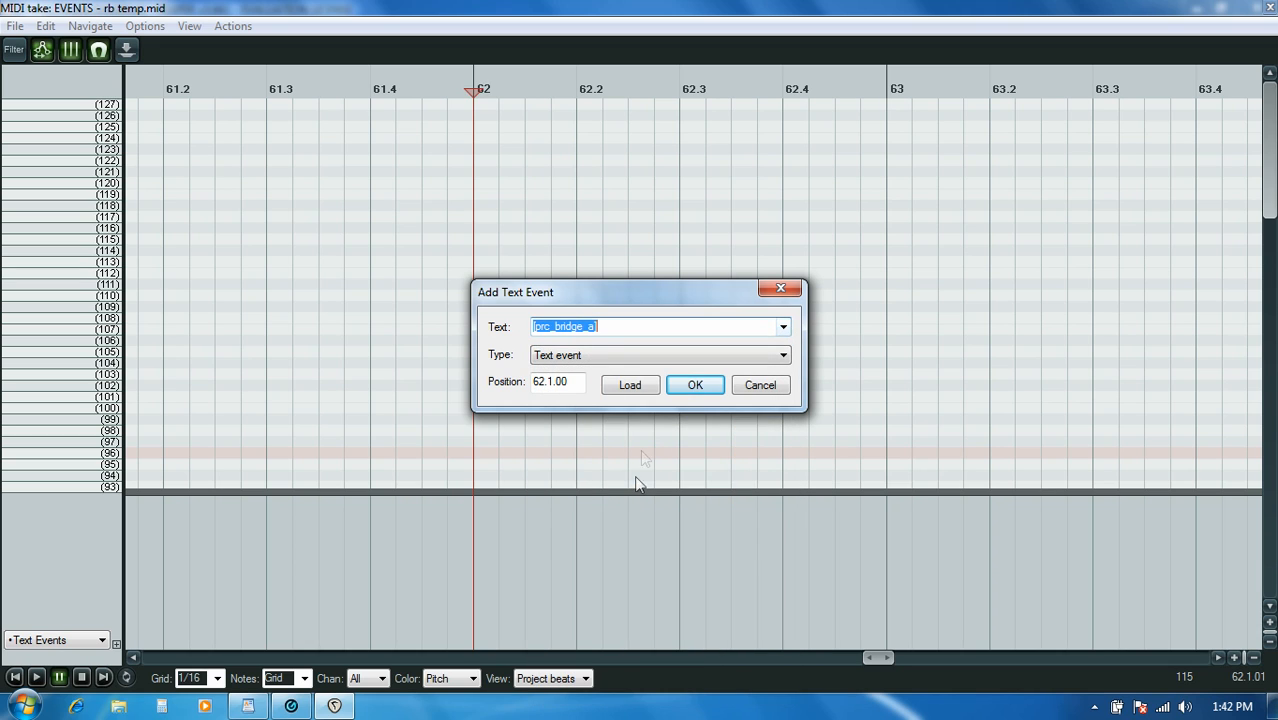
pyautogui.click(694, 390)
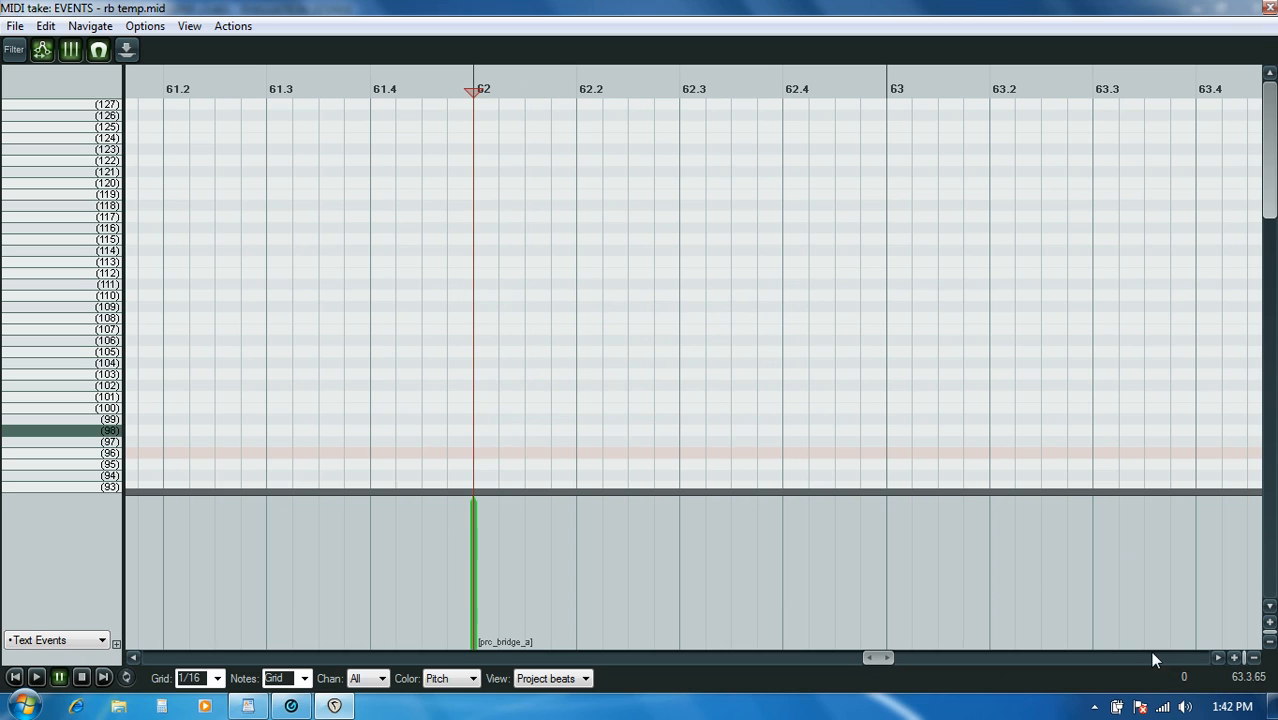
# Step: Play on from measure 62 and again from about measure 65 to listen for the next section change
pyautogui.press('space')
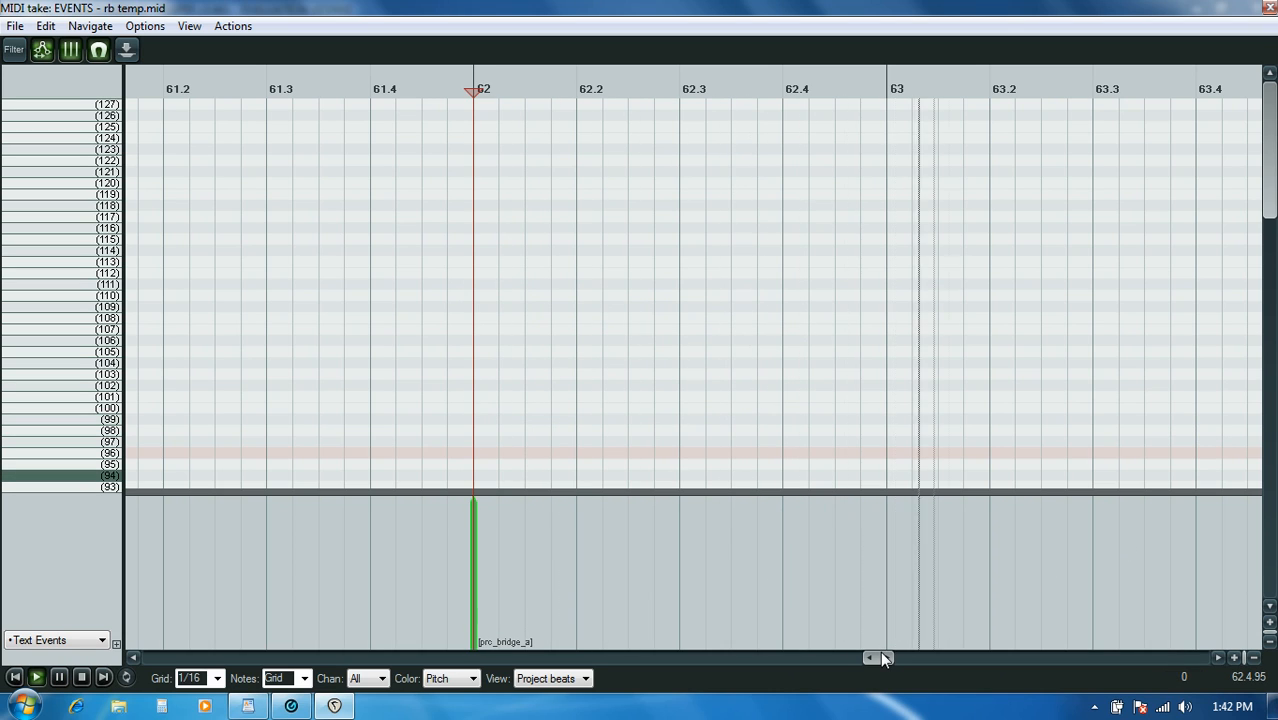
pyautogui.hotkey('ctrl', 'space')
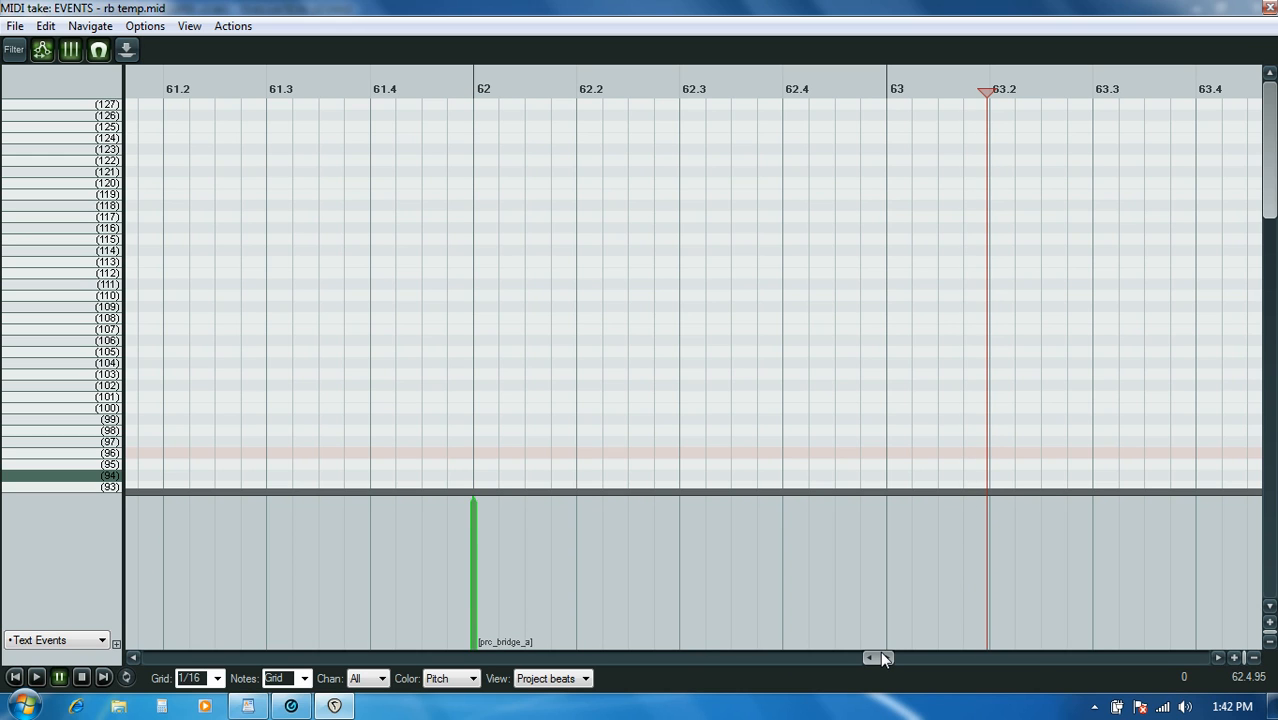
pyautogui.moveTo(878, 658); pyautogui.dragTo(907, 645)
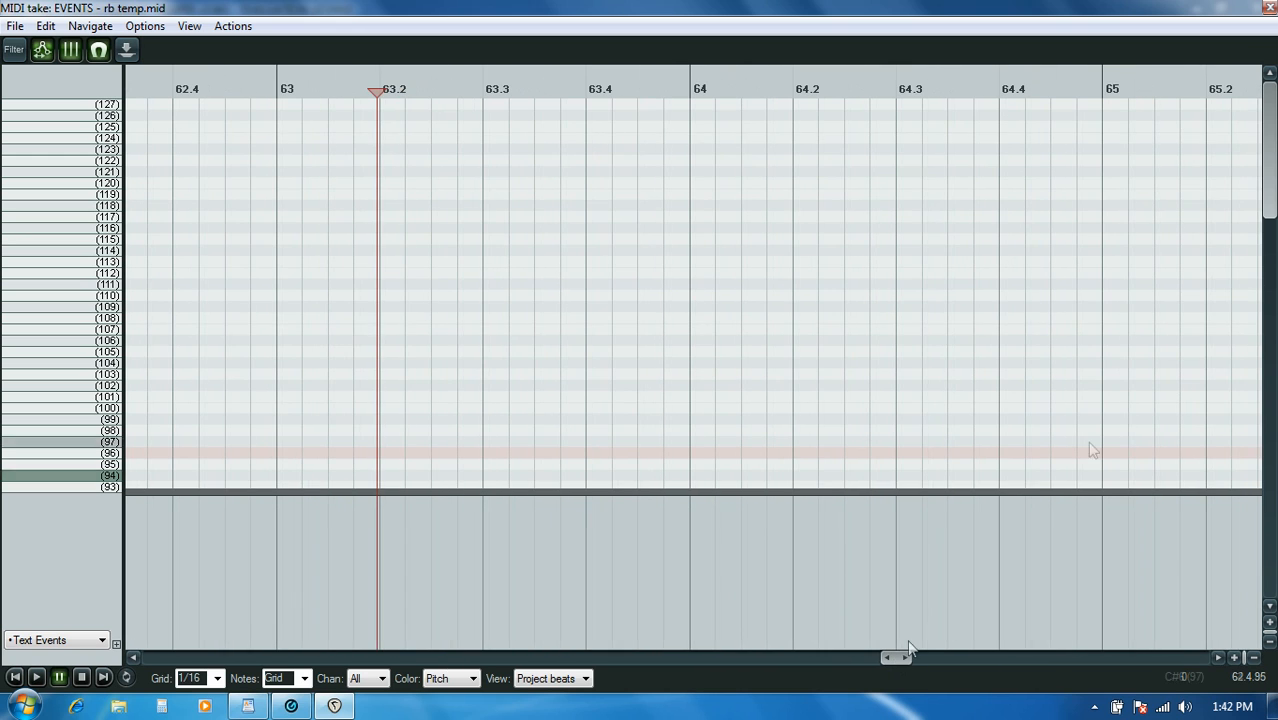
pyautogui.click(1131, 414)
pyautogui.press('space')
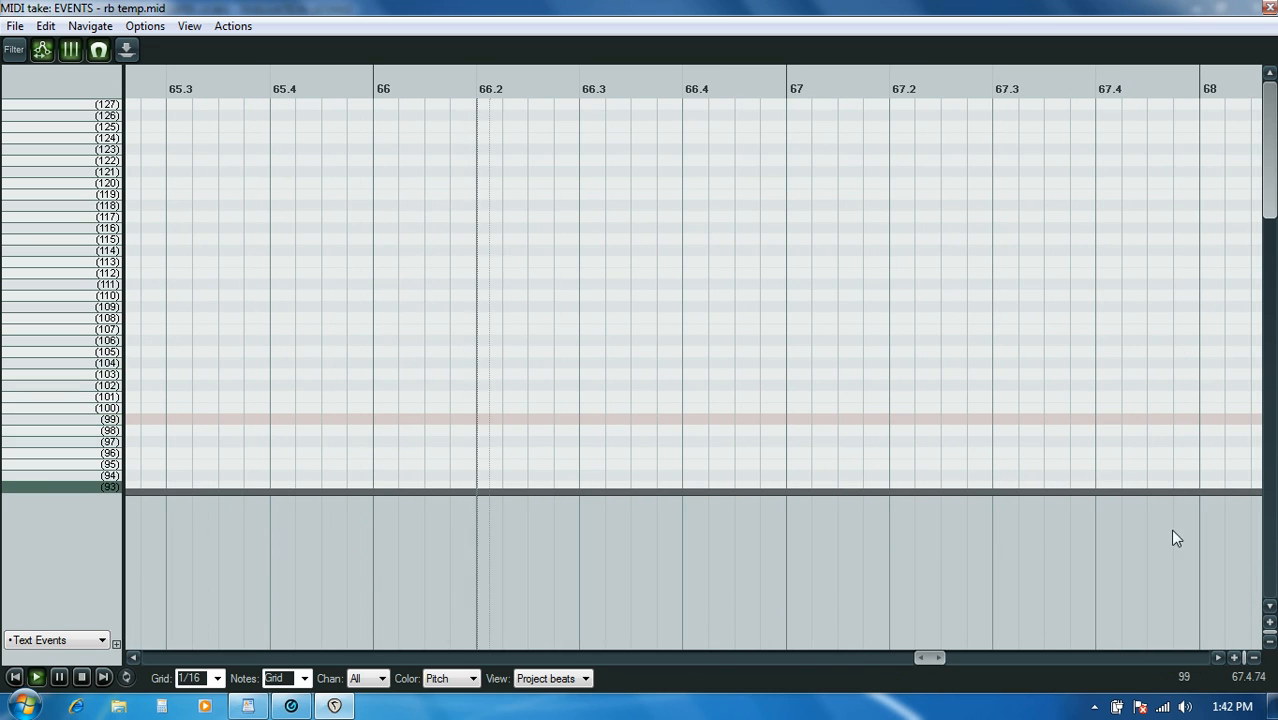
pyautogui.click(1216, 658)
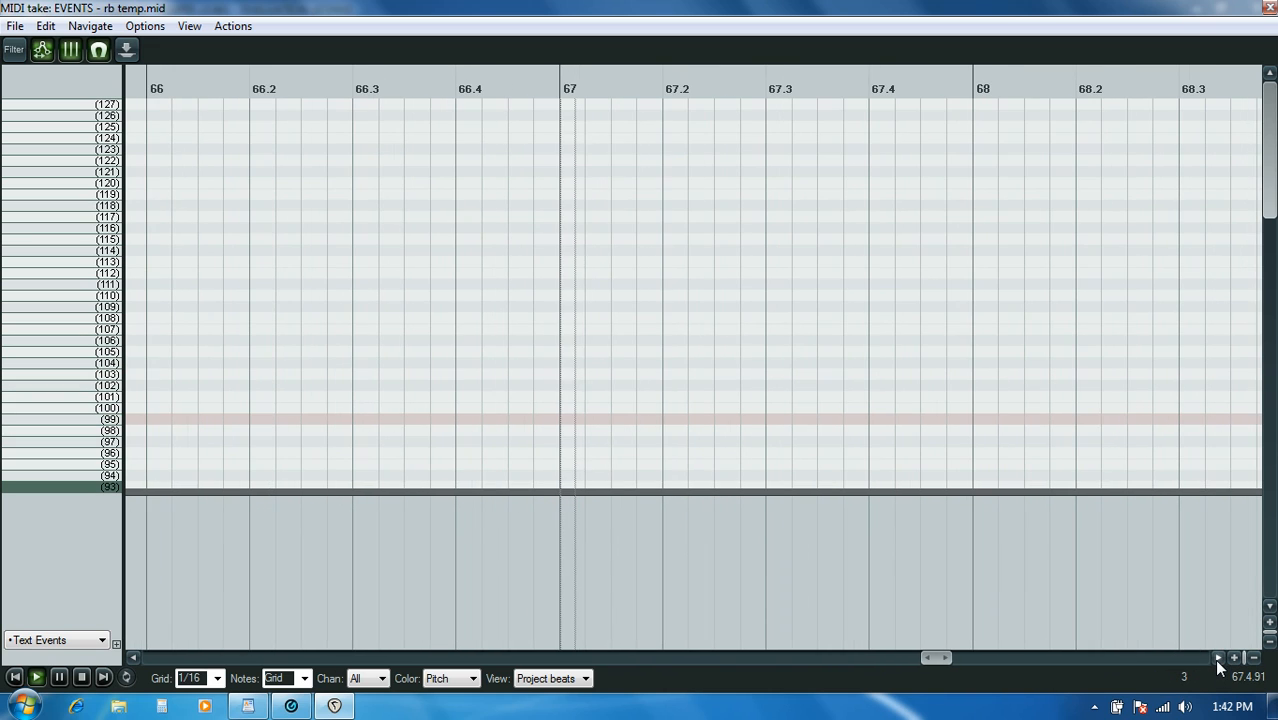
pyautogui.click(1216, 659)
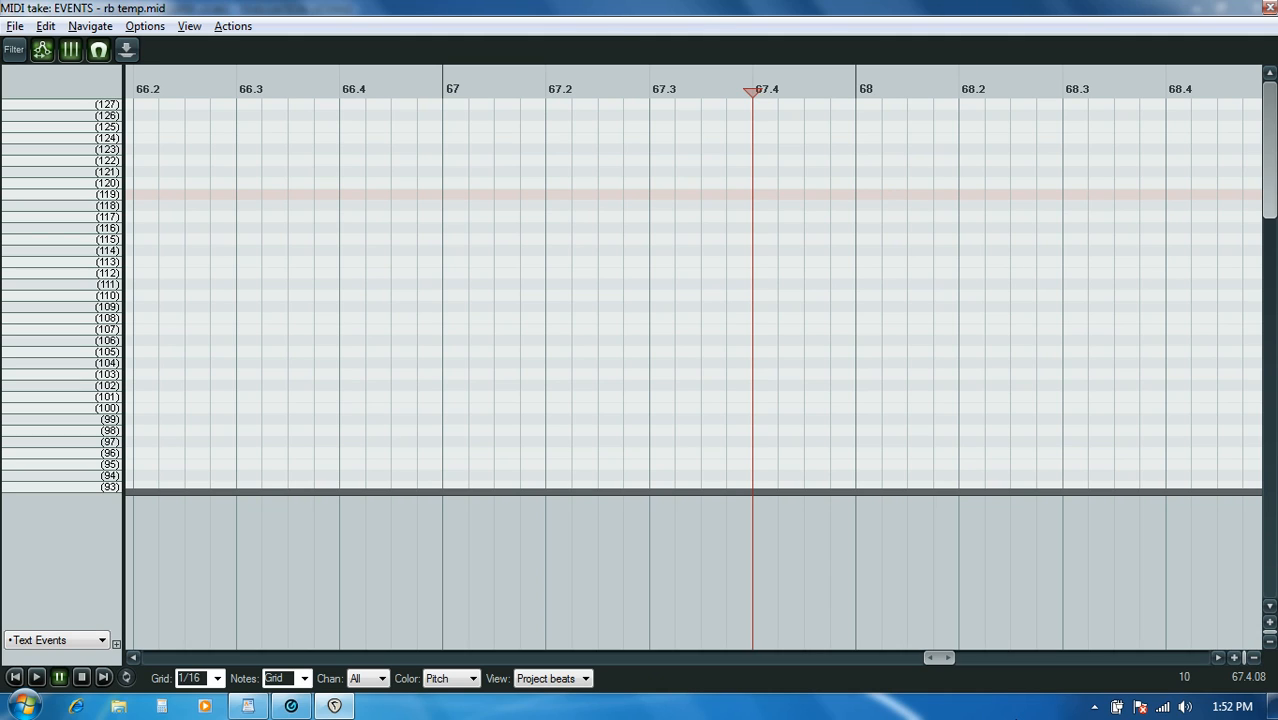
# Step: Listen from 67.4 and around measure 75 for the outro, and set the edit cursor at the start of measure 76
pyautogui.press('space')
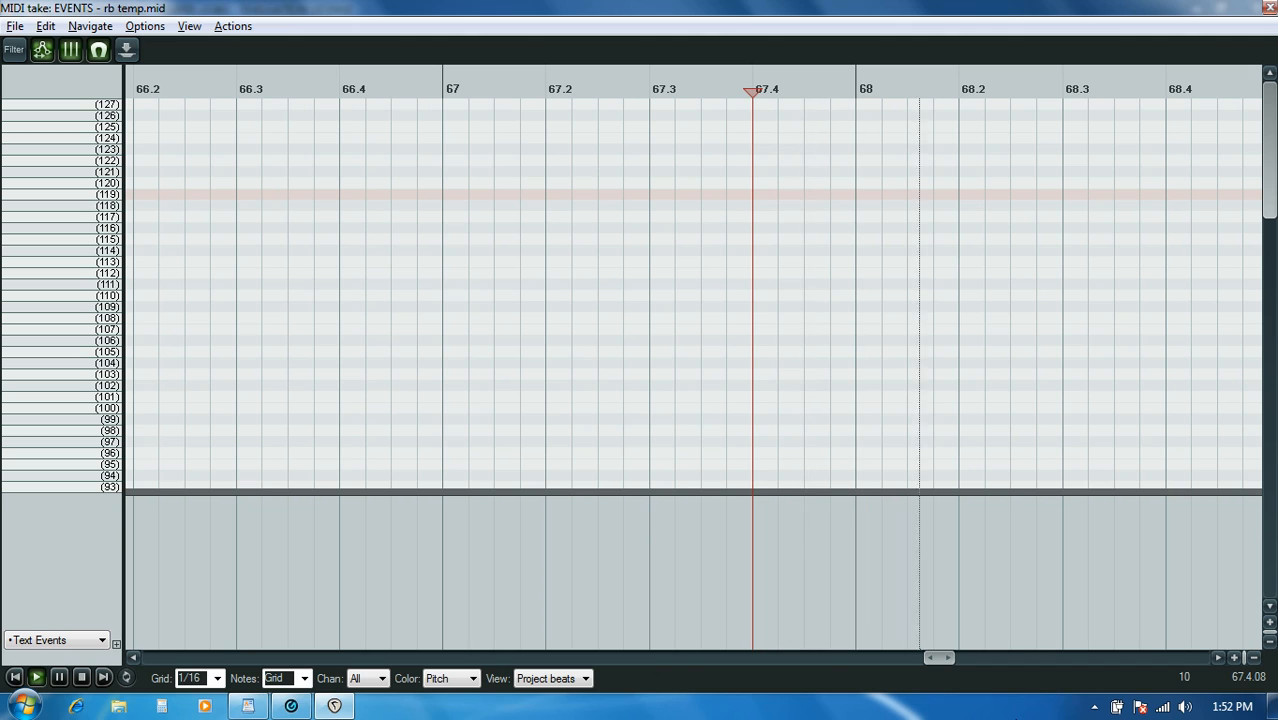
pyautogui.hotkey('ctrl', 'space')
pyautogui.click(1175, 656)
pyautogui.click(1175, 656)
pyautogui.click(1175, 656)
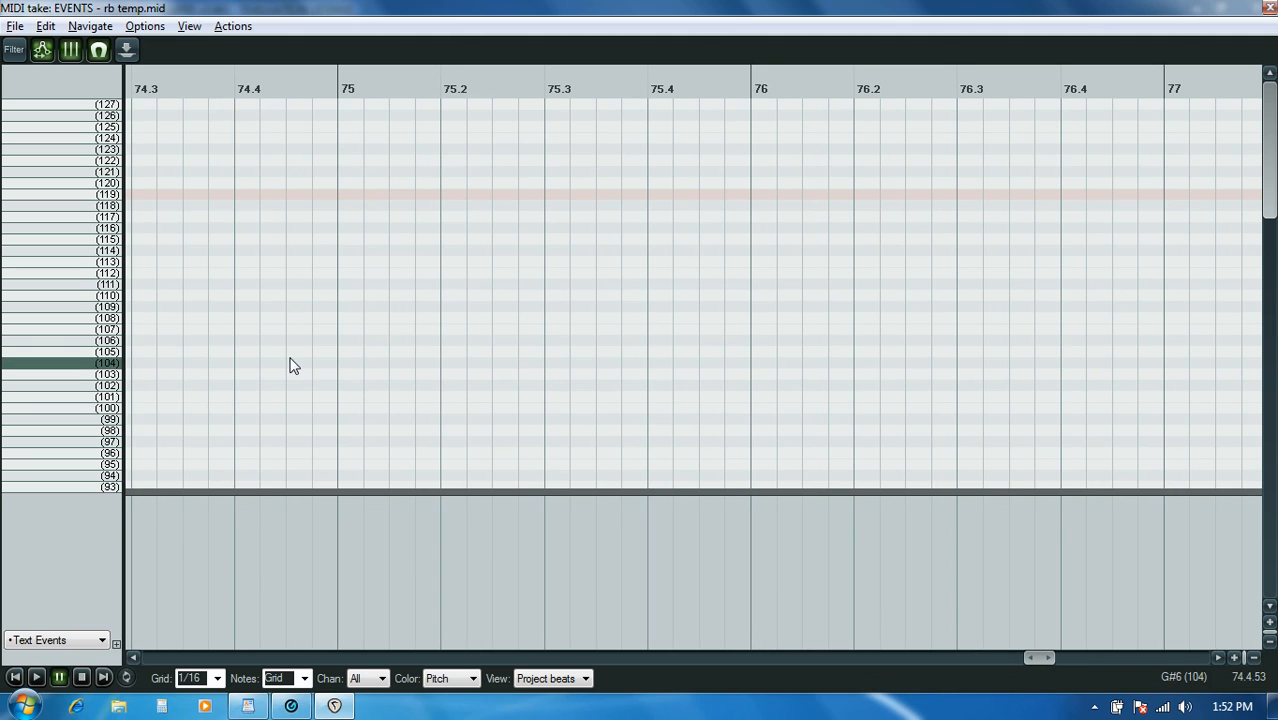
pyautogui.click(234, 357)
pyautogui.press('space')
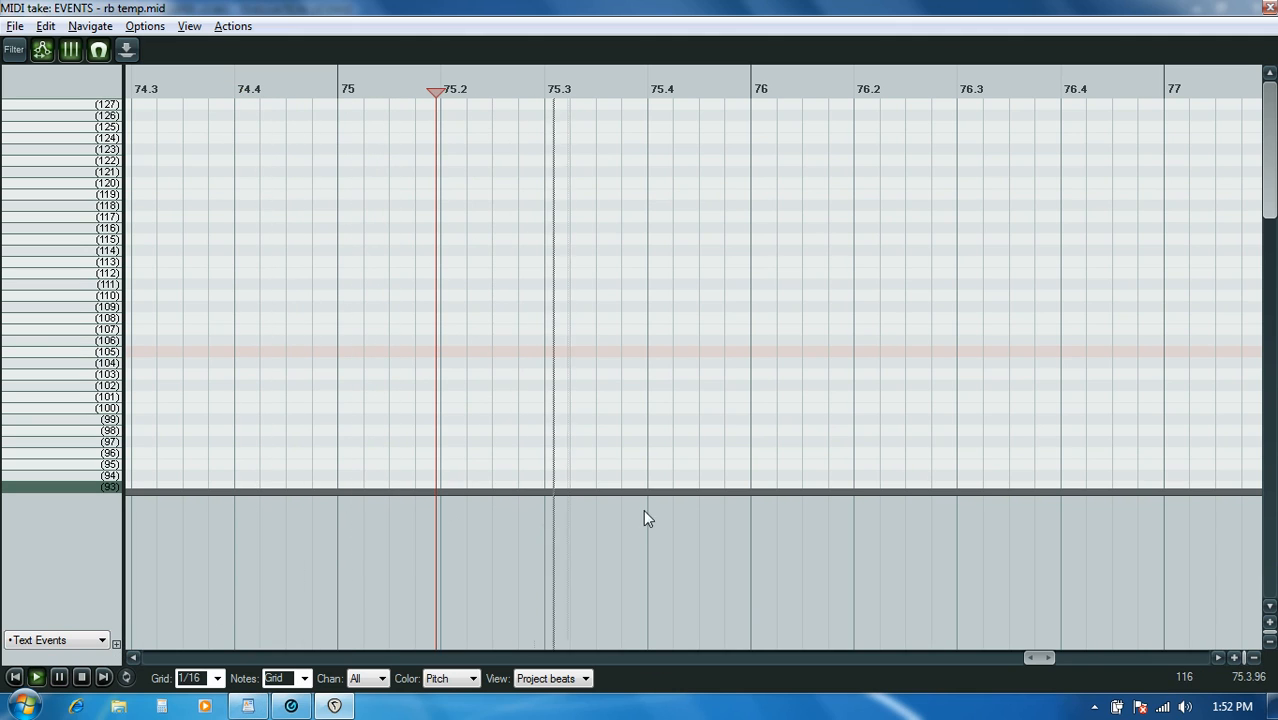
pyautogui.hotkey('ctrl', 'space')
pyautogui.click(754, 357)
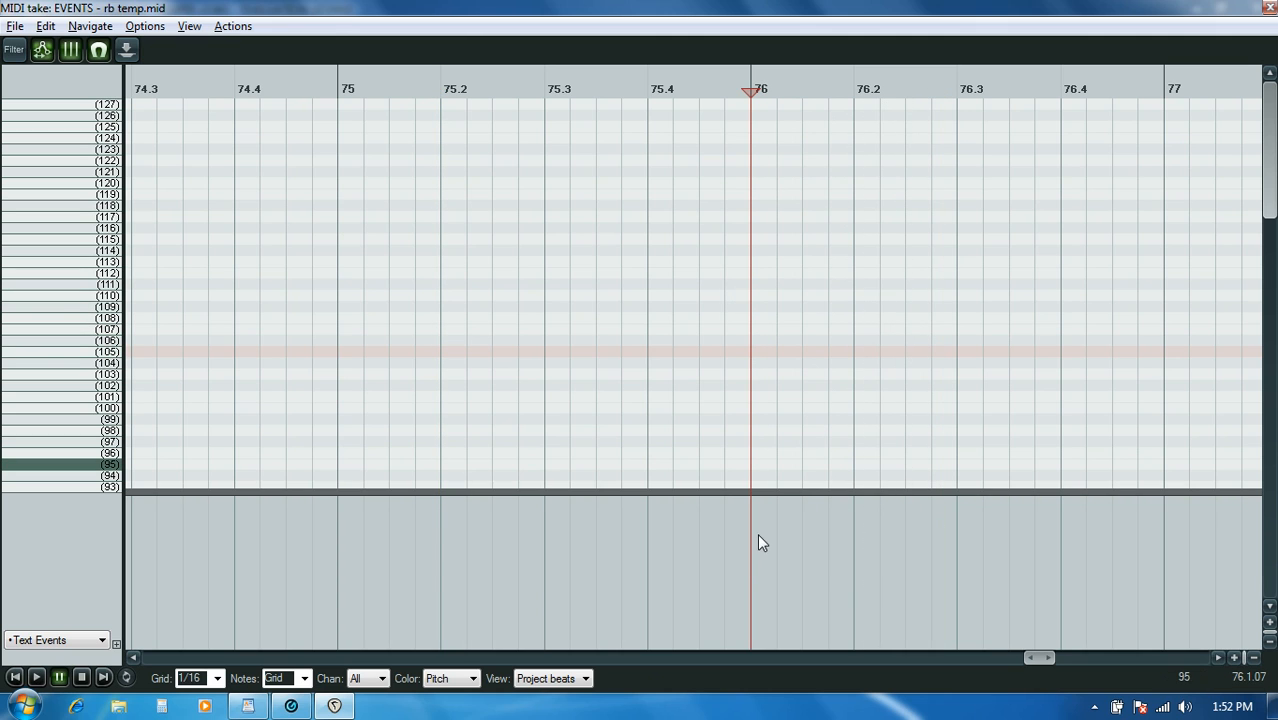
# Step: Add the text event [prc_outro] at position 76.1.00, completing the preset's missing closing bracket
pyautogui.doubleClick(754, 535)
pyautogui.click(783, 327)
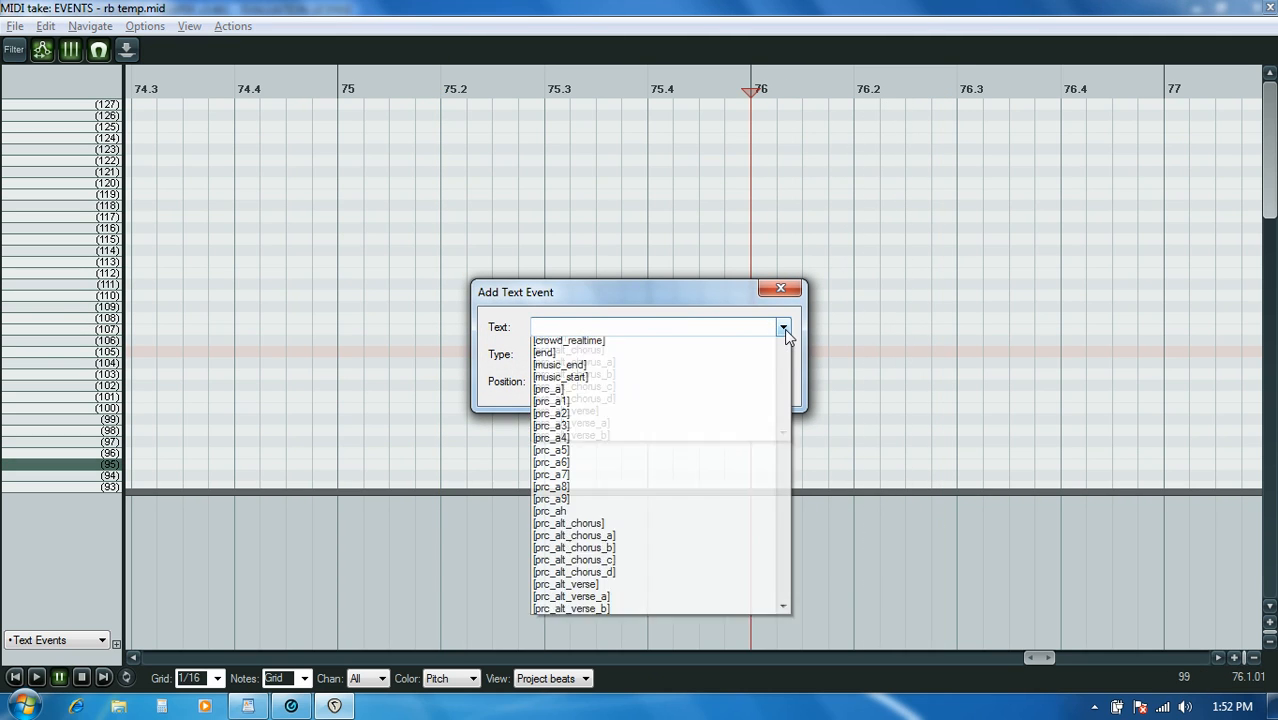
pyautogui.moveTo(783, 354); pyautogui.dragTo(815, 575)
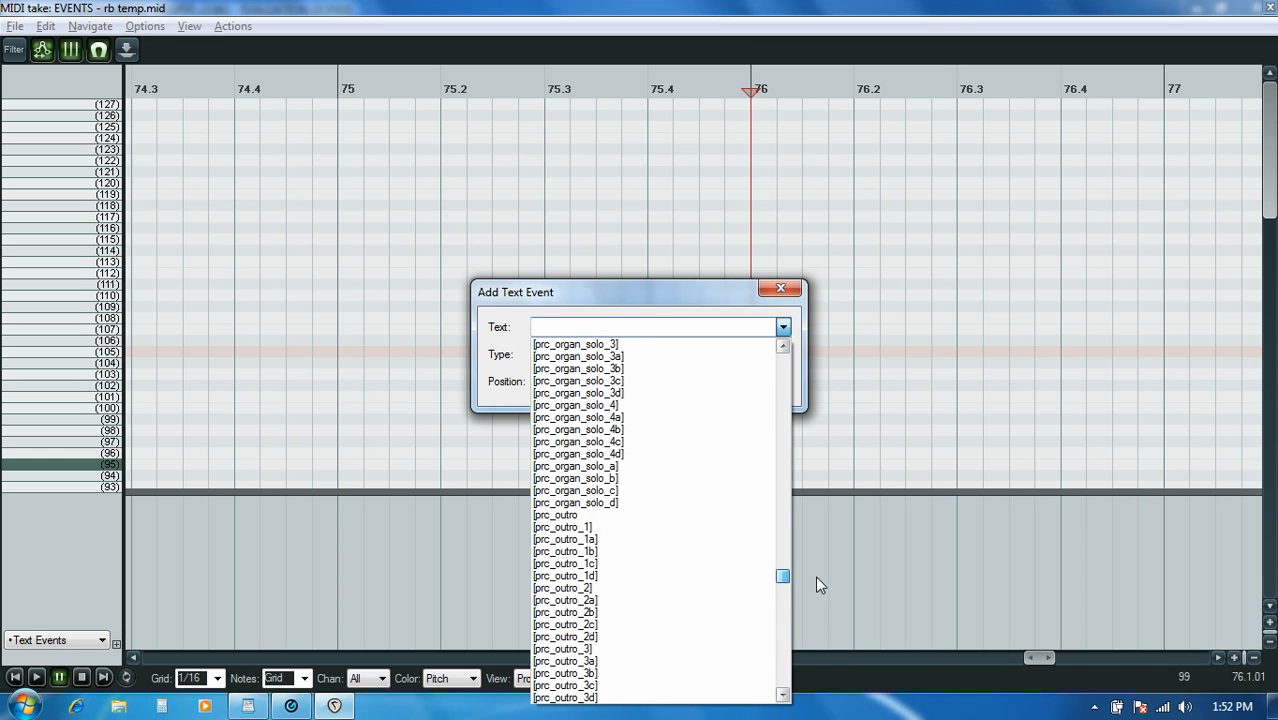
pyautogui.click(662, 515)
pyautogui.press('End')
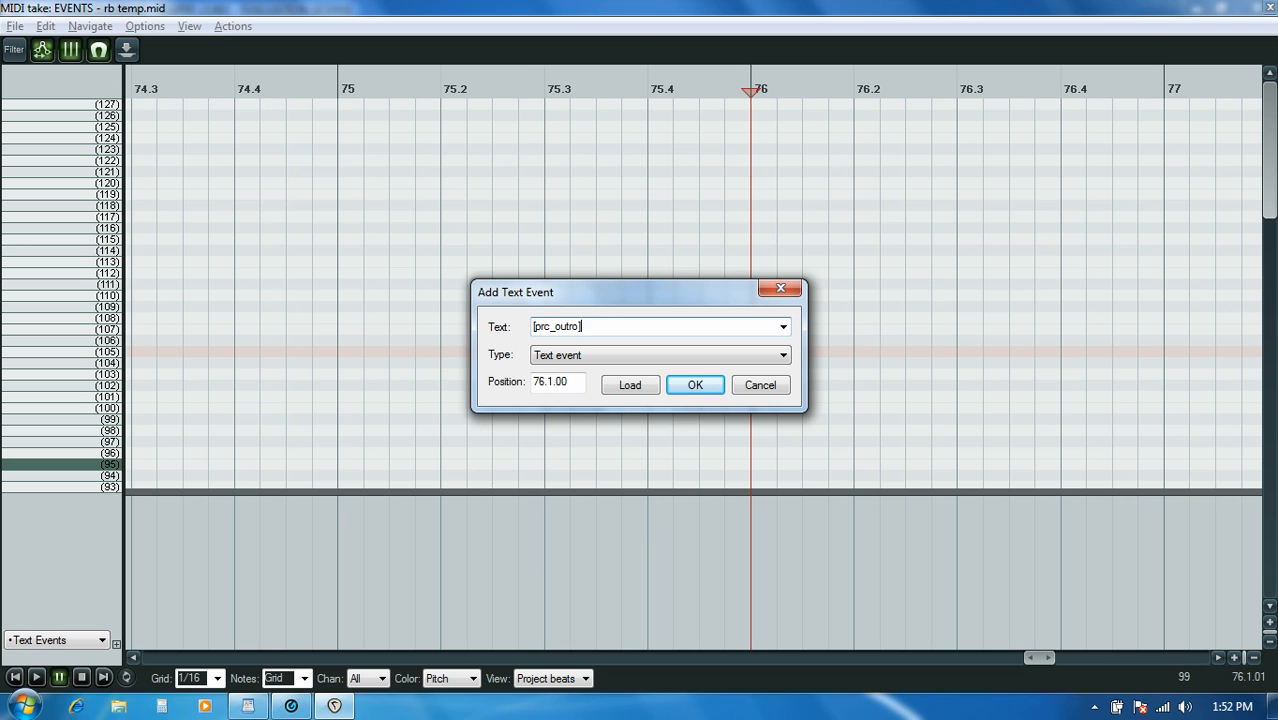
pyautogui.click(700, 392)
# Step: Play from just before measure 72 and set the edit cursor at the start of measure 72
pyautogui.moveTo(1034, 656); pyautogui.dragTo(987, 659)
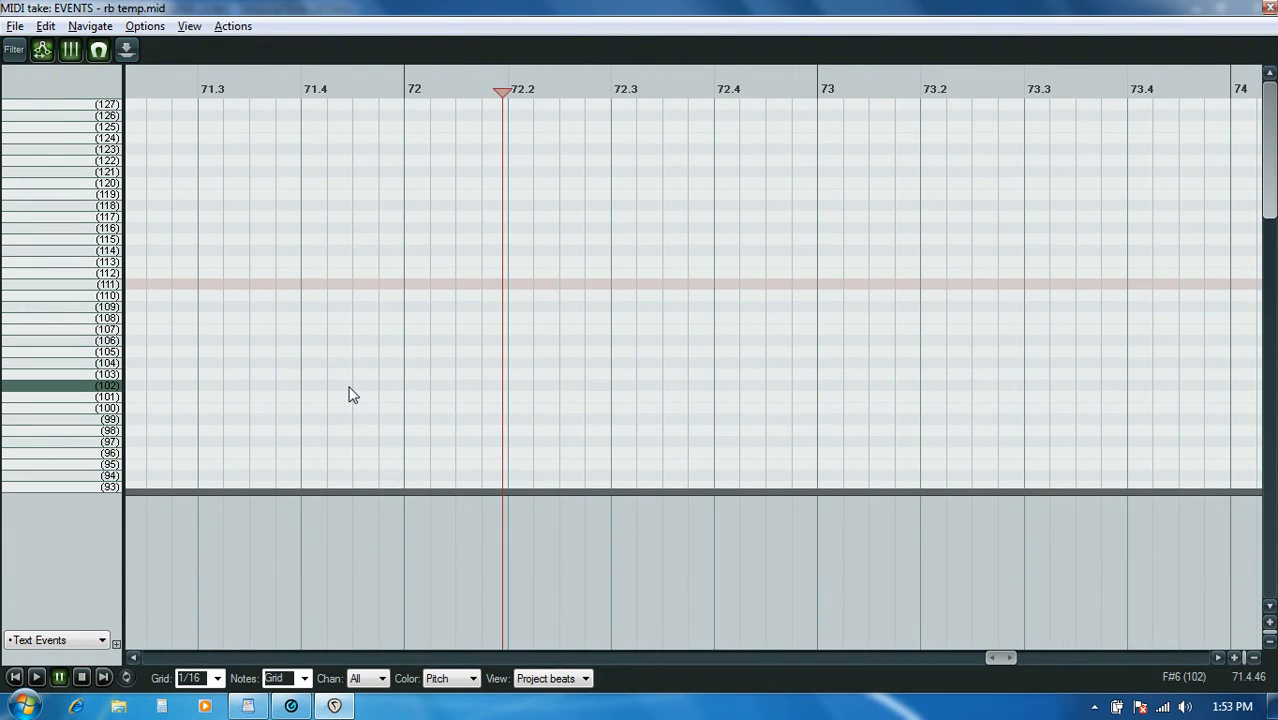
pyautogui.click(349, 394)
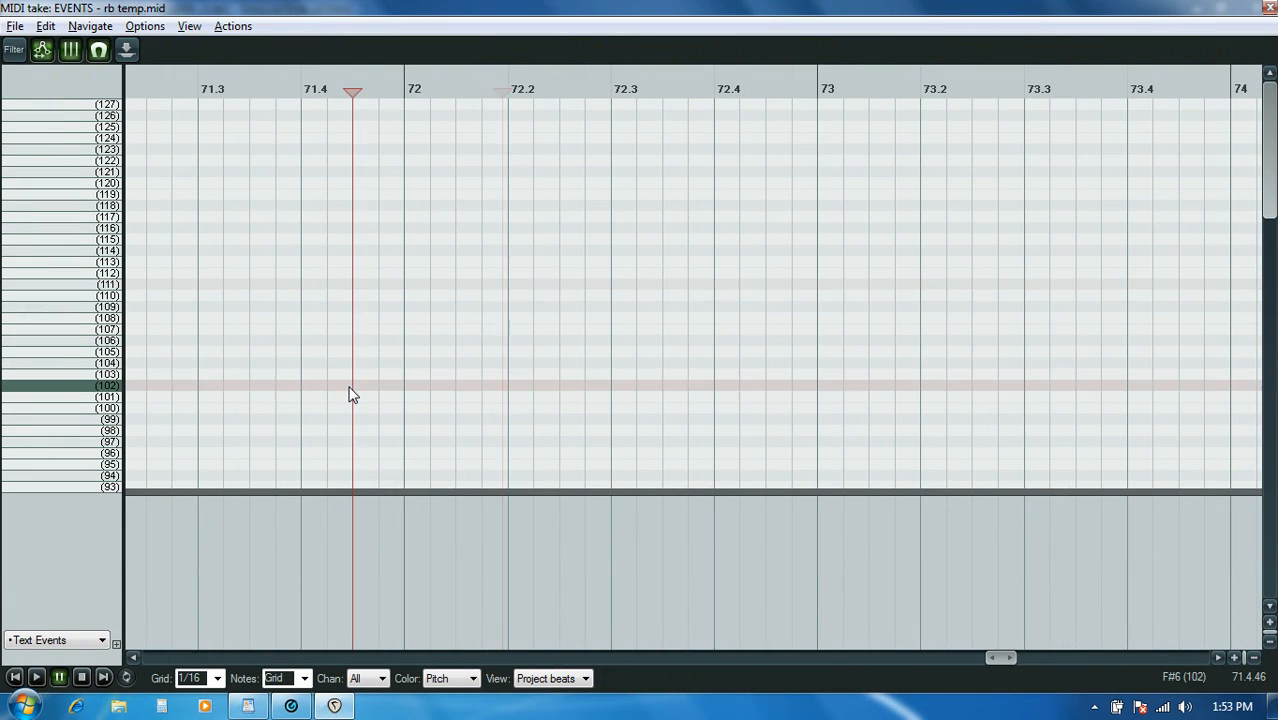
pyautogui.press('space')
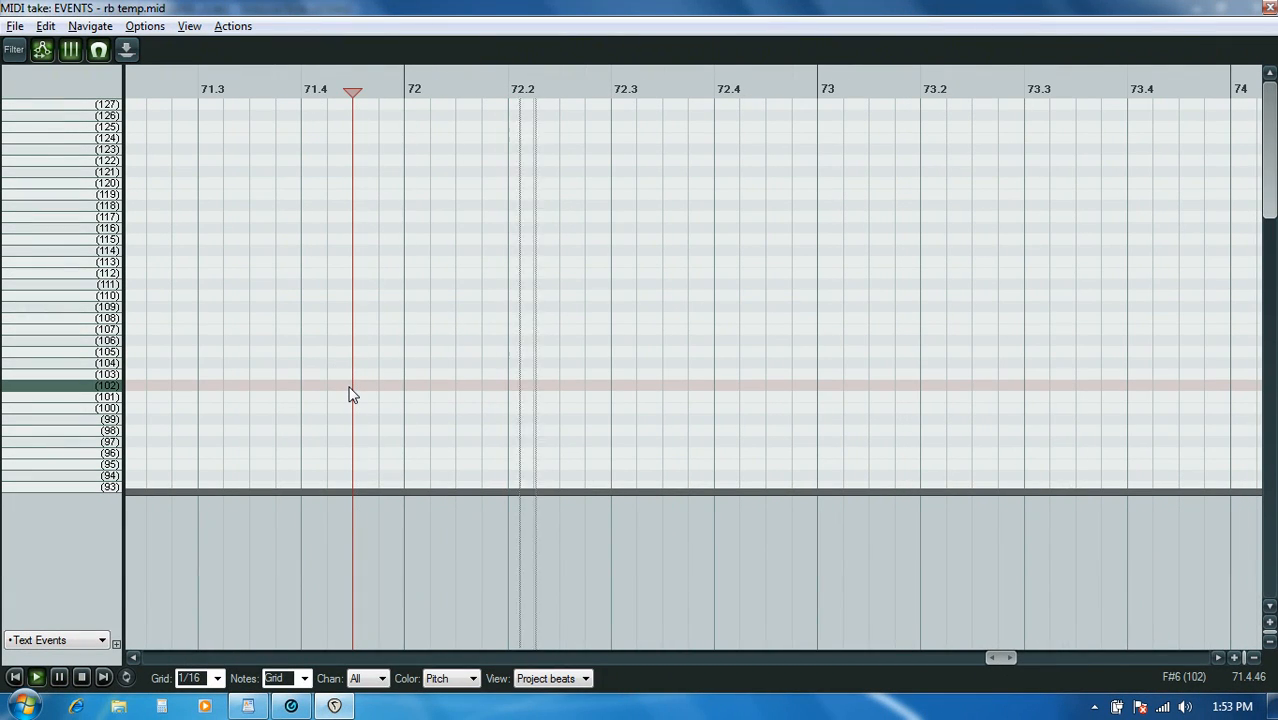
pyautogui.click(400, 373)
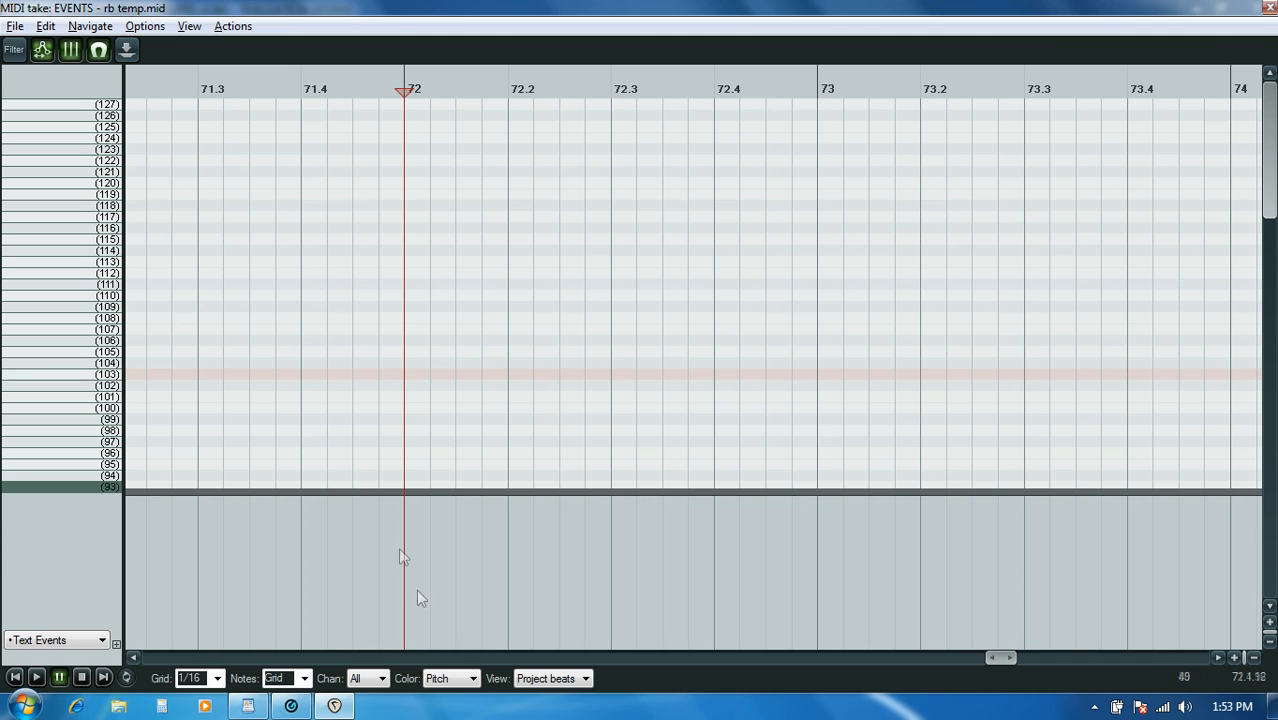
# Step: Add the text event [prc_bridge_b] at position 72.1.00 in the EVENTS take
pyautogui.doubleClick(410, 560)
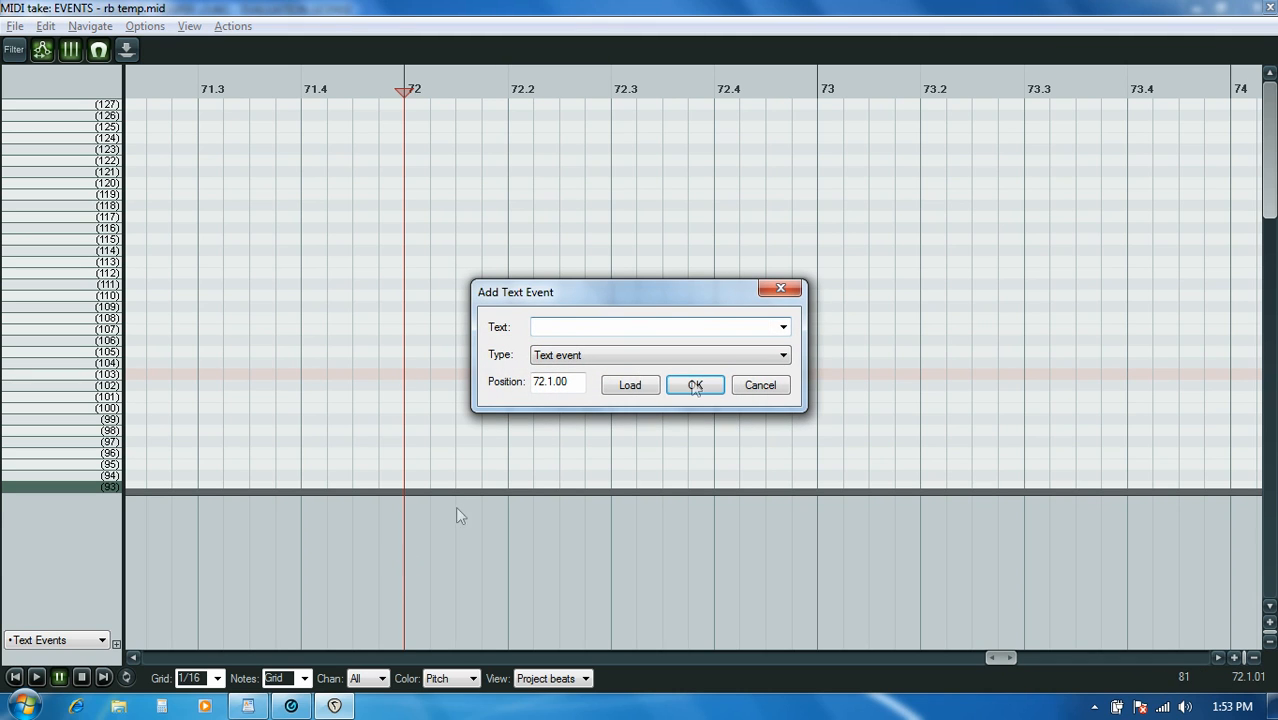
pyautogui.click(783, 327)
pyautogui.moveTo(784, 362); pyautogui.dragTo(782, 403)
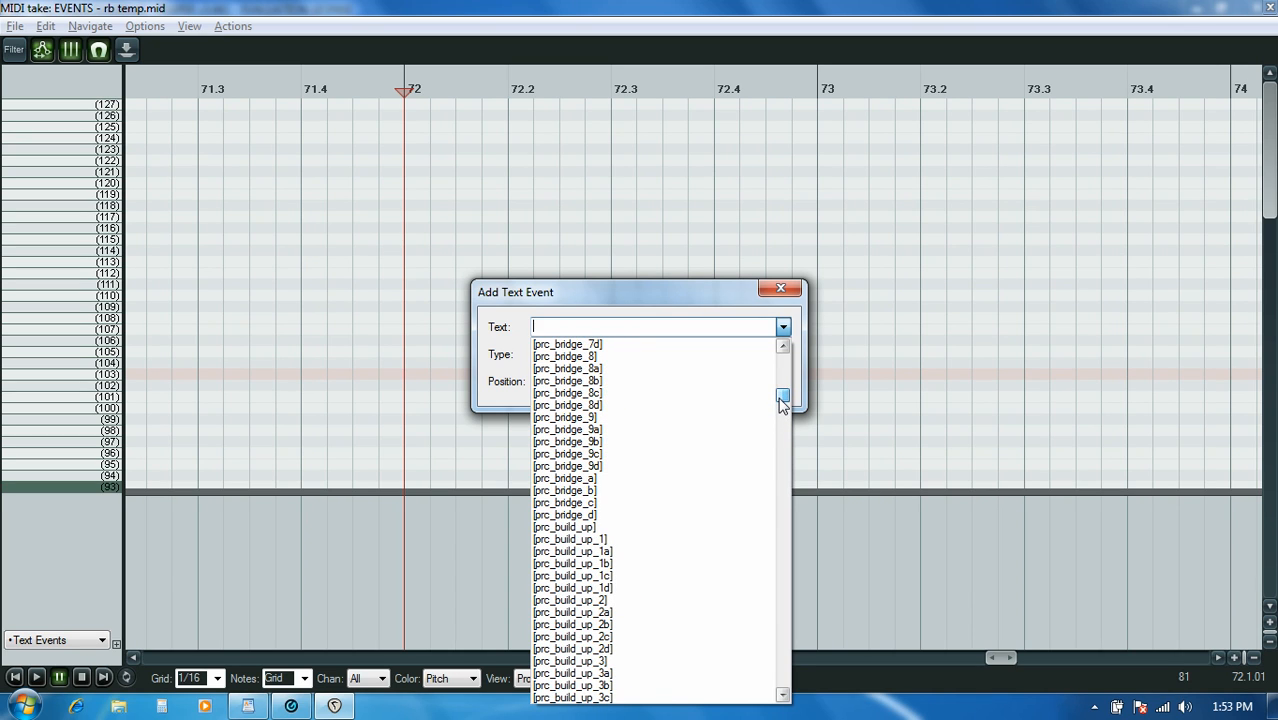
pyautogui.click(626, 491)
pyautogui.click(685, 385)
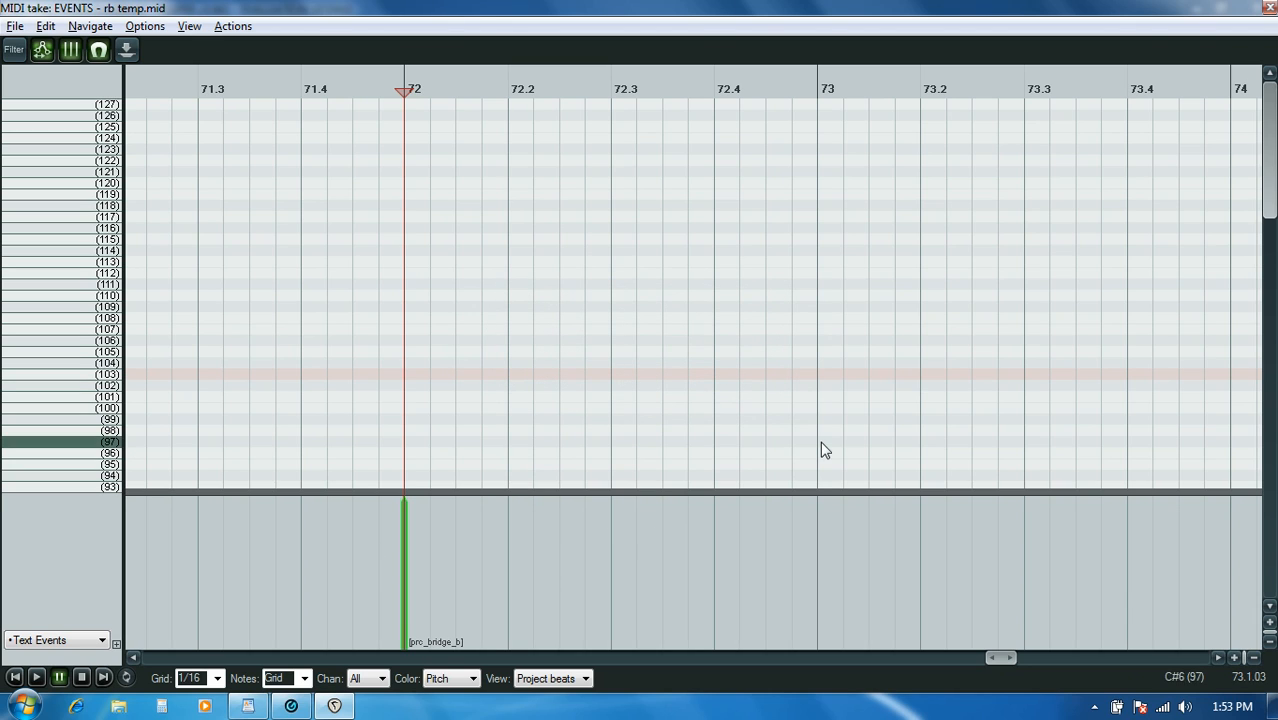
# Step: Close the EVENTS take's MIDI editor and open the VENUE - rb temp item for MIDI editing
pyautogui.moveTo(996, 657); pyautogui.dragTo(1045, 672)
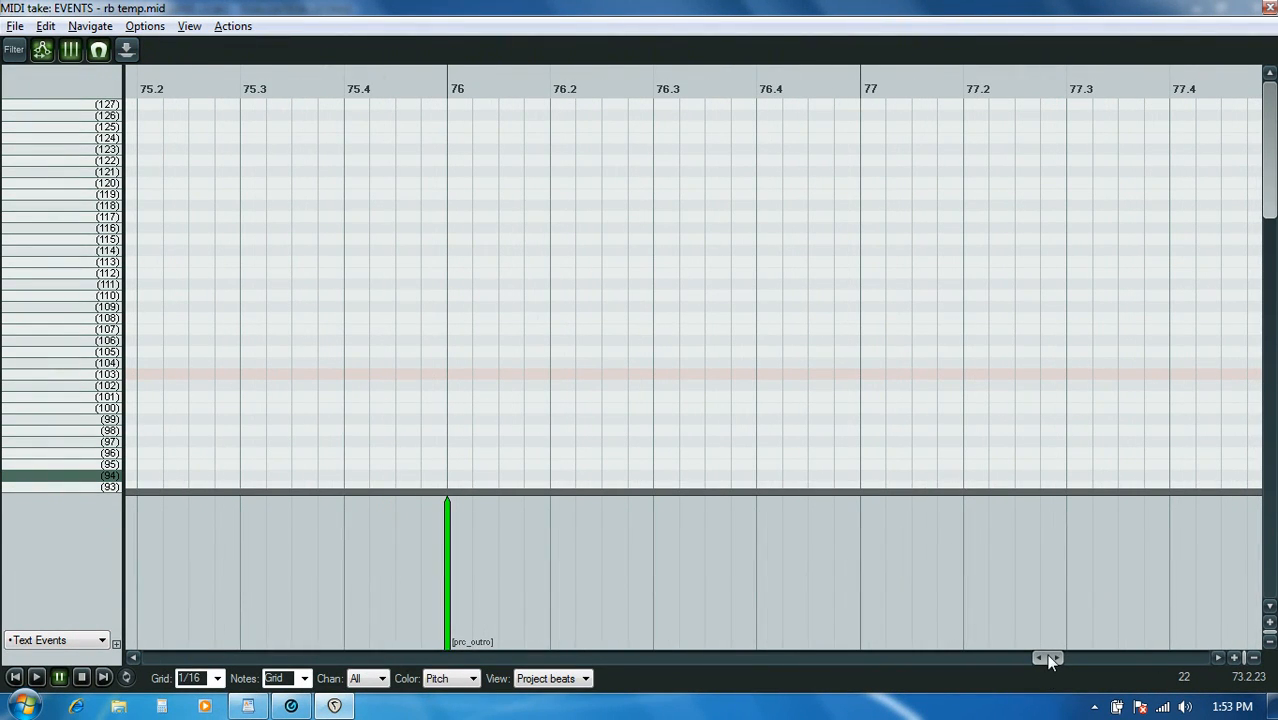
pyautogui.click(1268, 8)
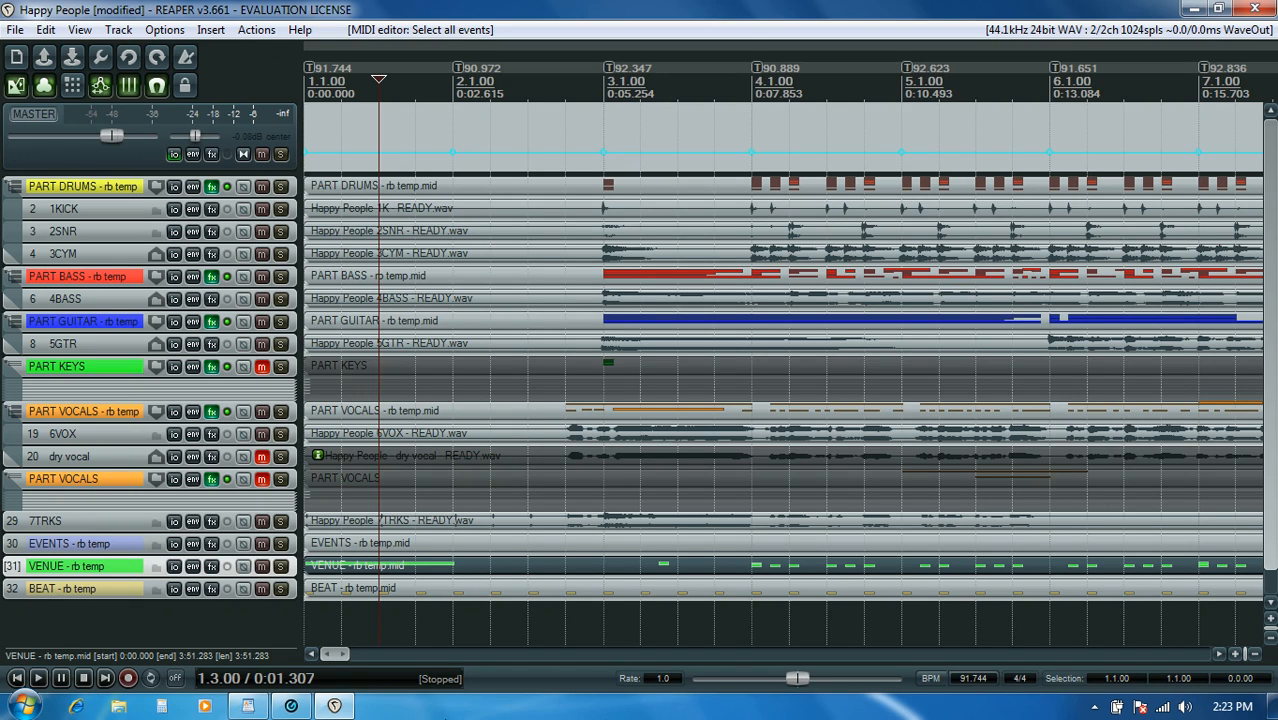
pyautogui.doubleClick(447, 566)
# Step: Examine the VENUE camera-cut, focus and keyframe notes and the text events from measure 3 to 6
pyautogui.moveTo(170, 657); pyautogui.dragTo(188, 657)
pyautogui.moveTo(1264, 322); pyautogui.dragTo(1266, 420)
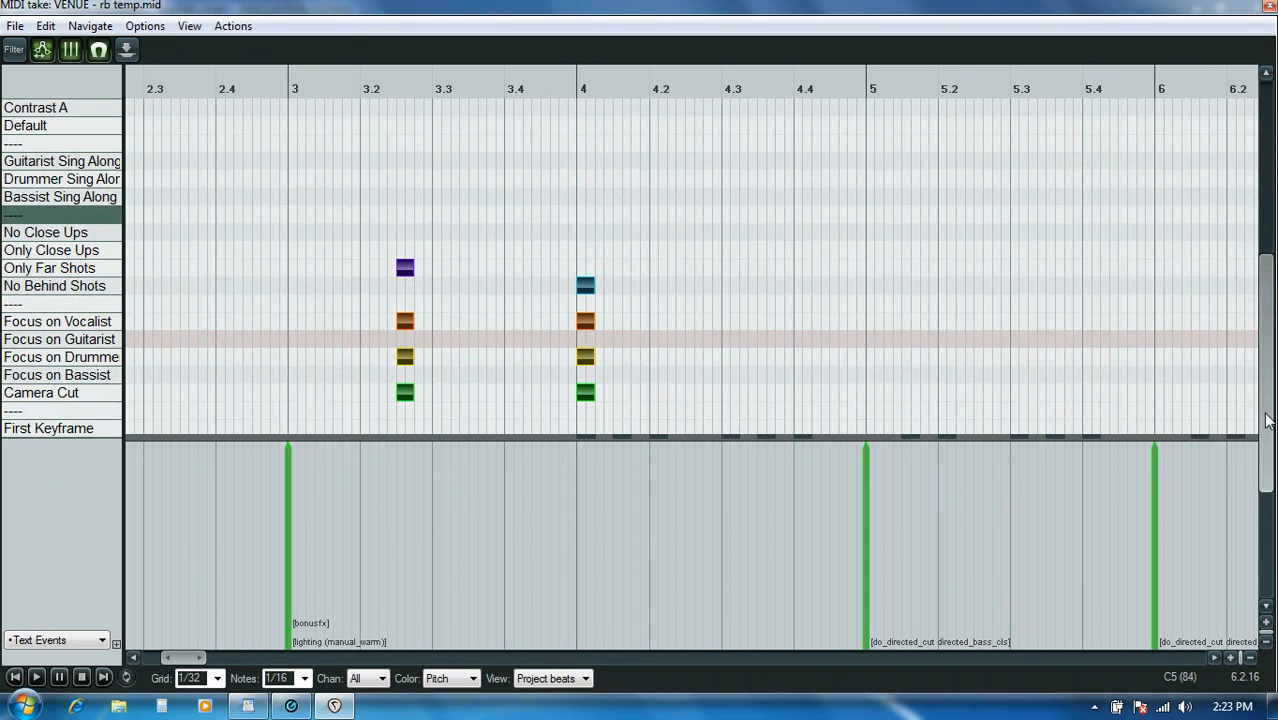
pyautogui.click(322, 276)
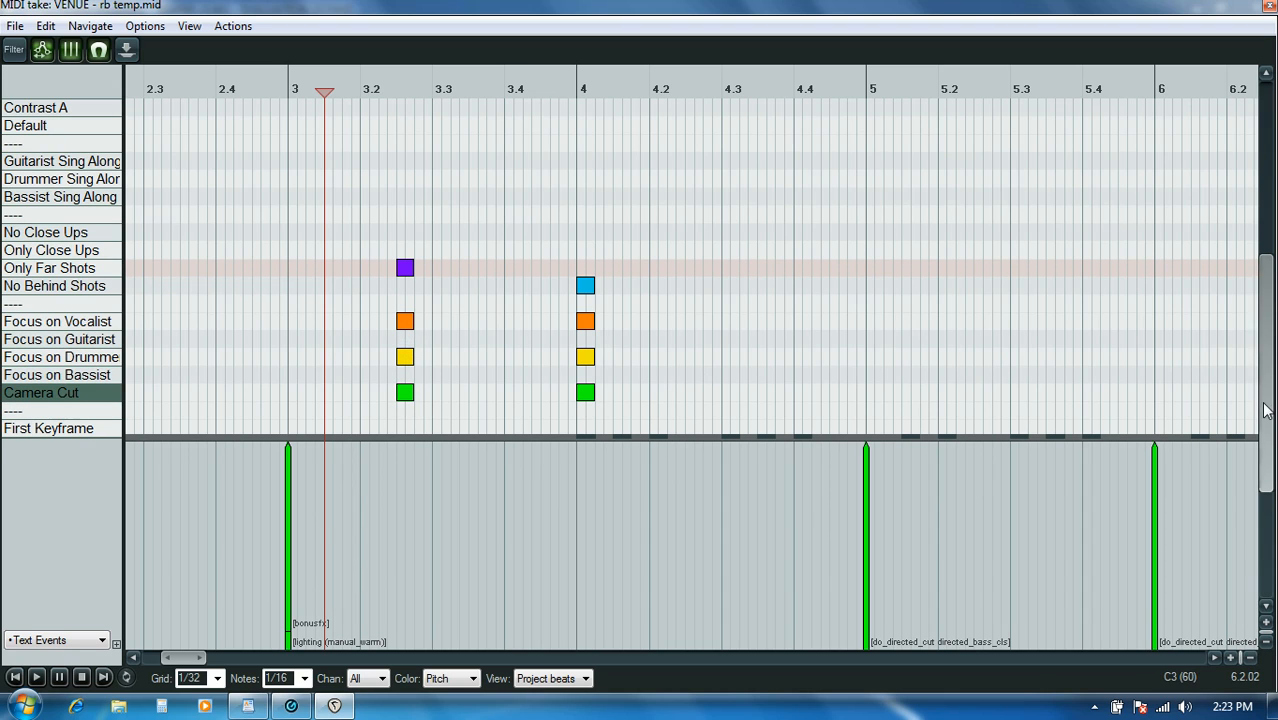
pyautogui.moveTo(1265, 410); pyautogui.dragTo(1265, 460)
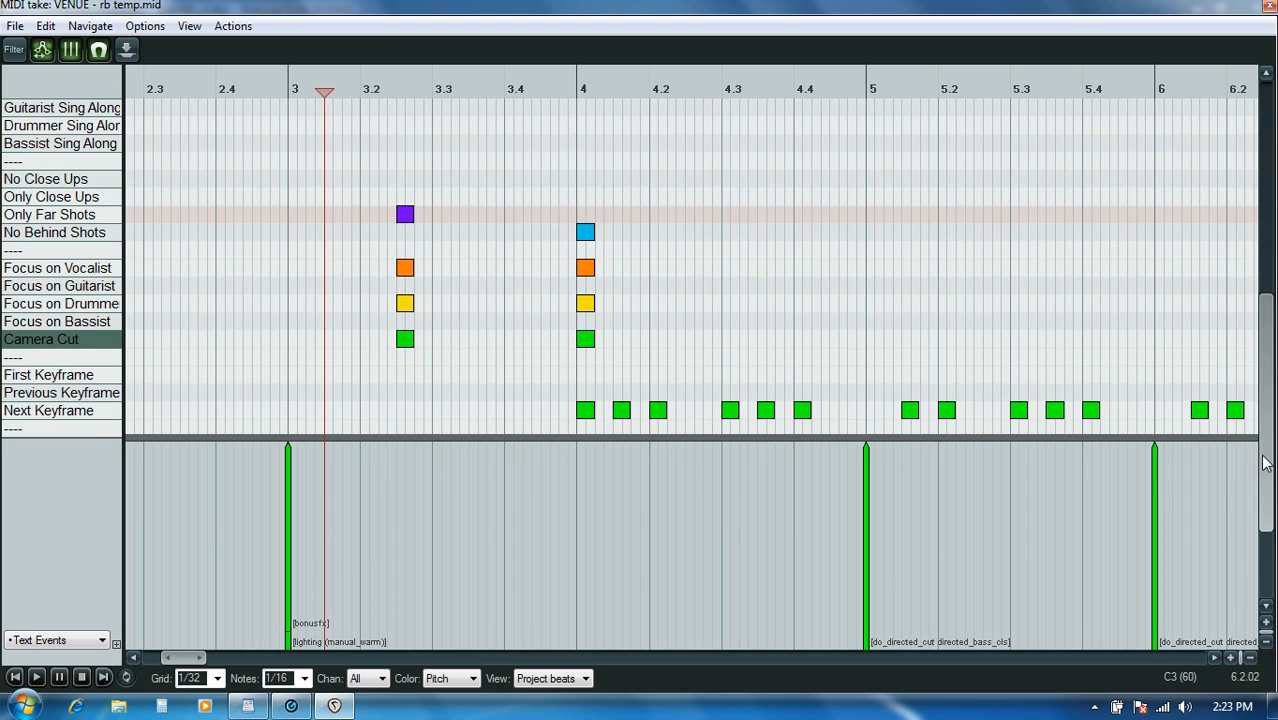
# Step: Examine the directed-cut and lighting text events and the VENUE note rows, from the post-processing effects down to the spotlights
pyautogui.click(866, 618)
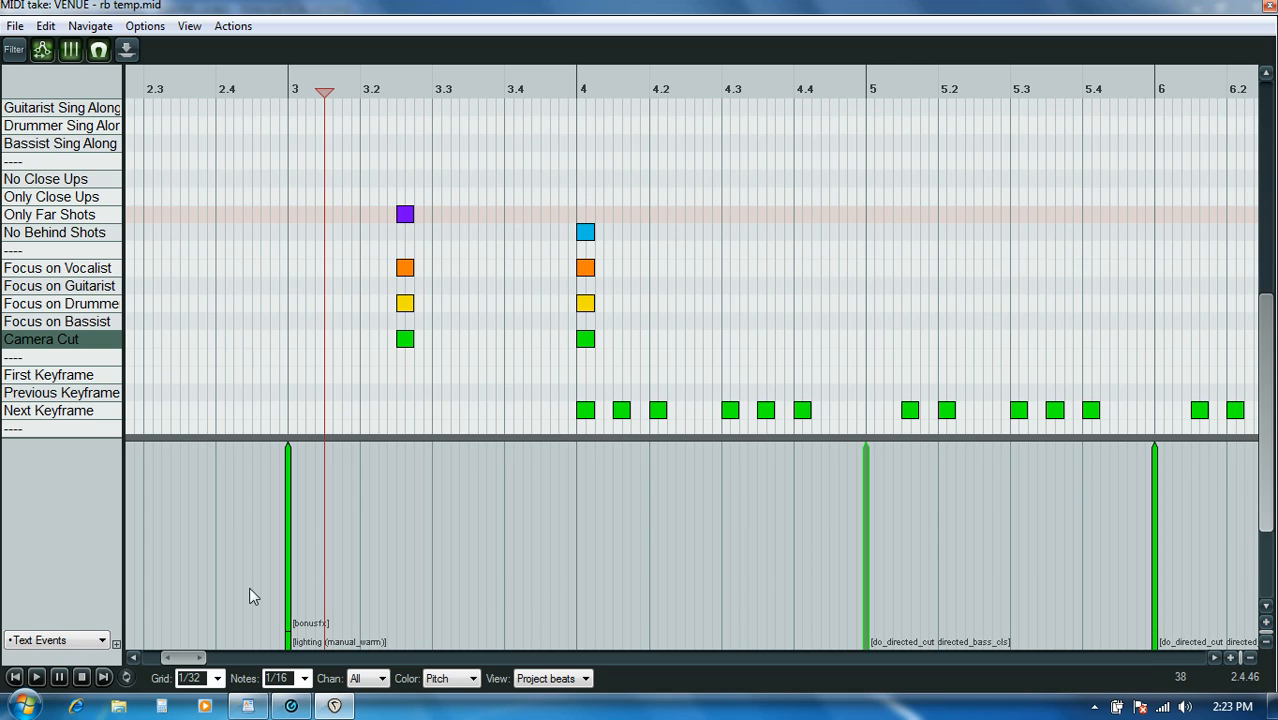
pyautogui.click(289, 636)
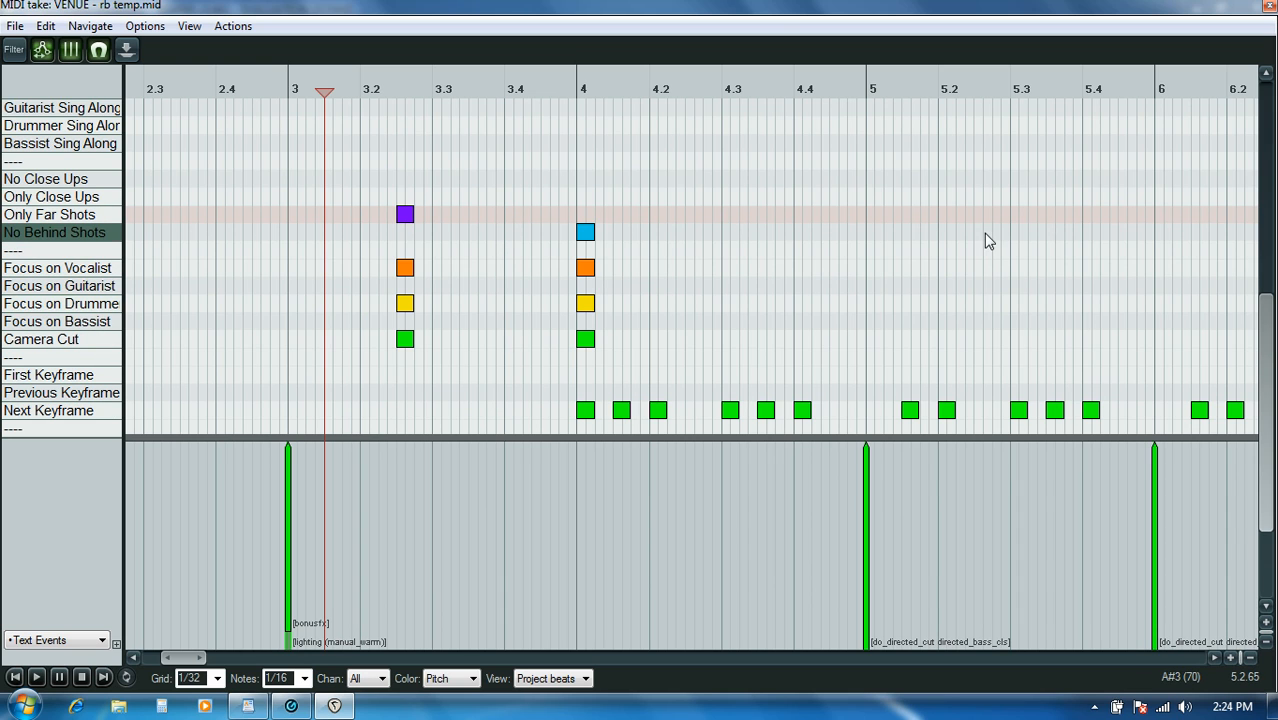
pyautogui.moveTo(1266, 340); pyautogui.dragTo(1256, 259)
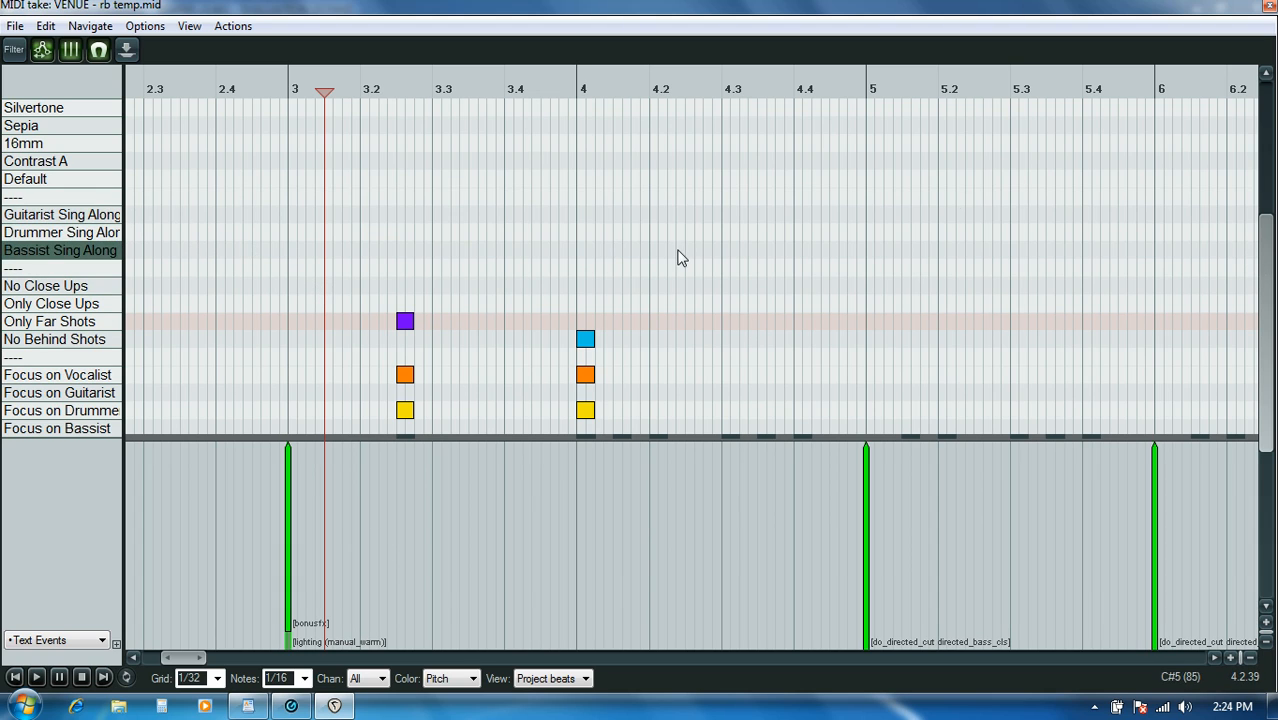
pyautogui.scroll(-4, 1270, 323)
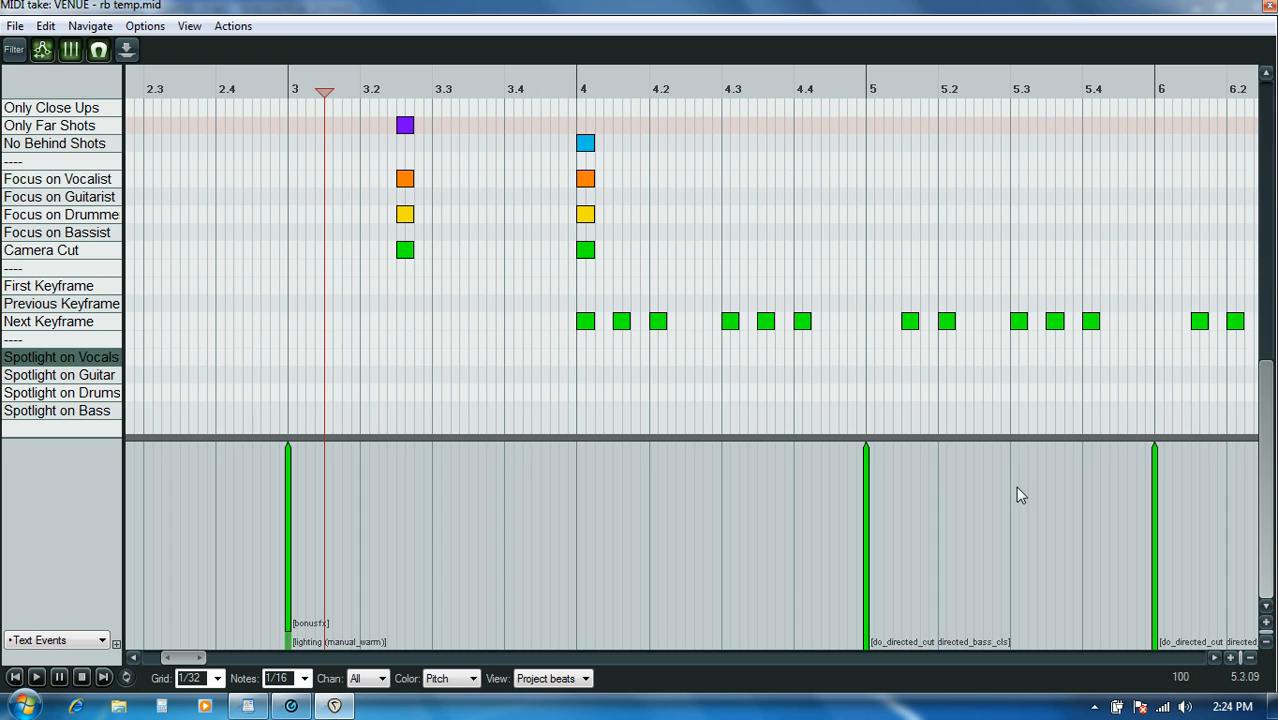
# Step: Close the VENUE take's MIDI editor and duplicate the VENUE - rb temp track
pyautogui.click(1267, 8)
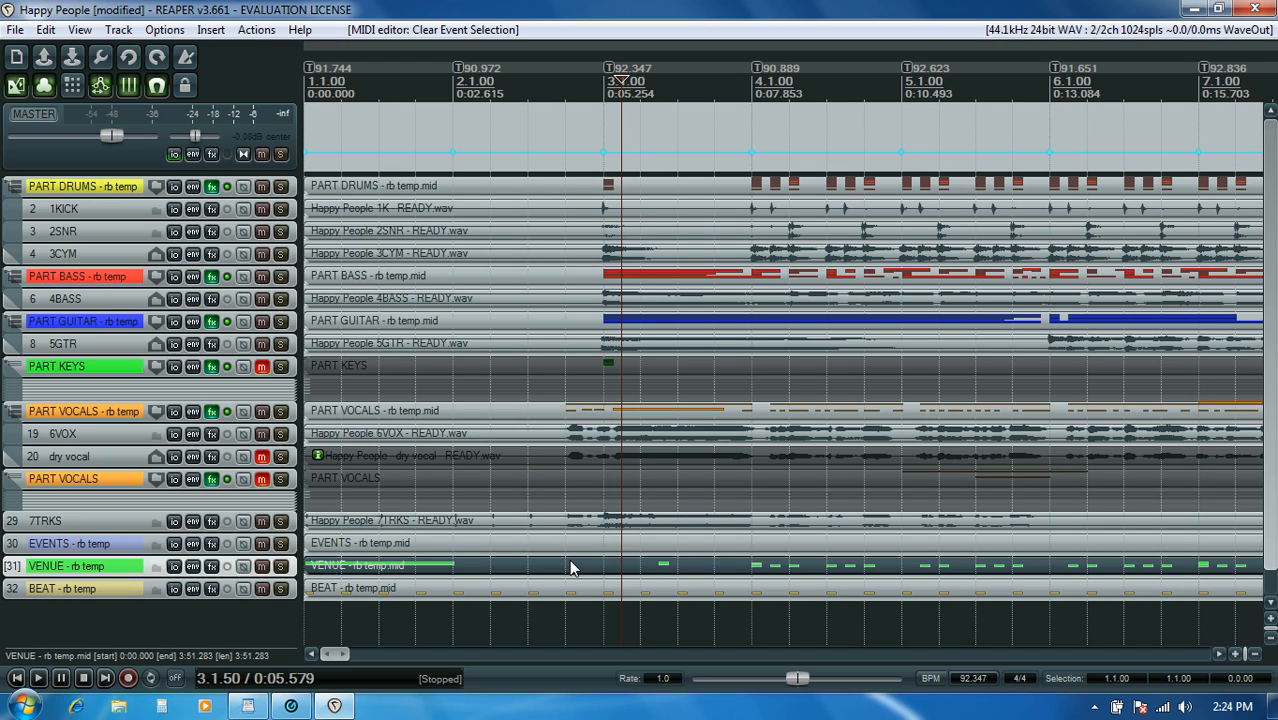
pyautogui.rightClick(64, 570)
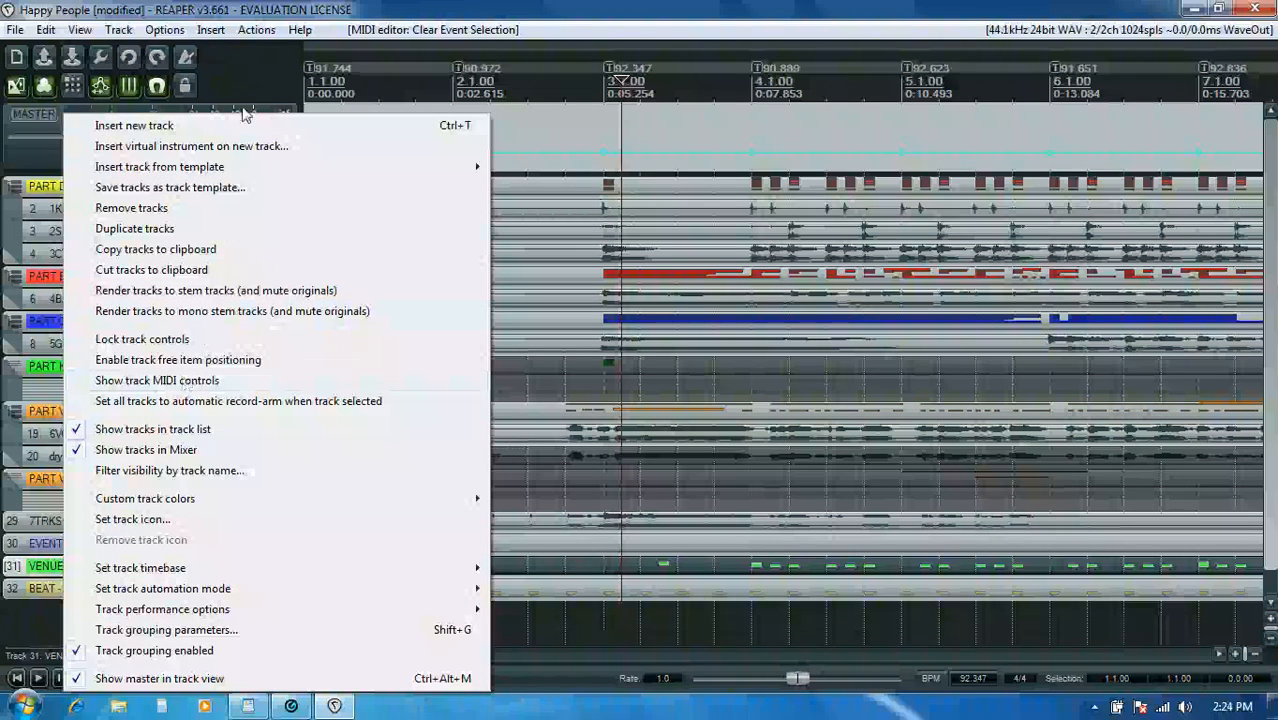
pyautogui.click(186, 230)
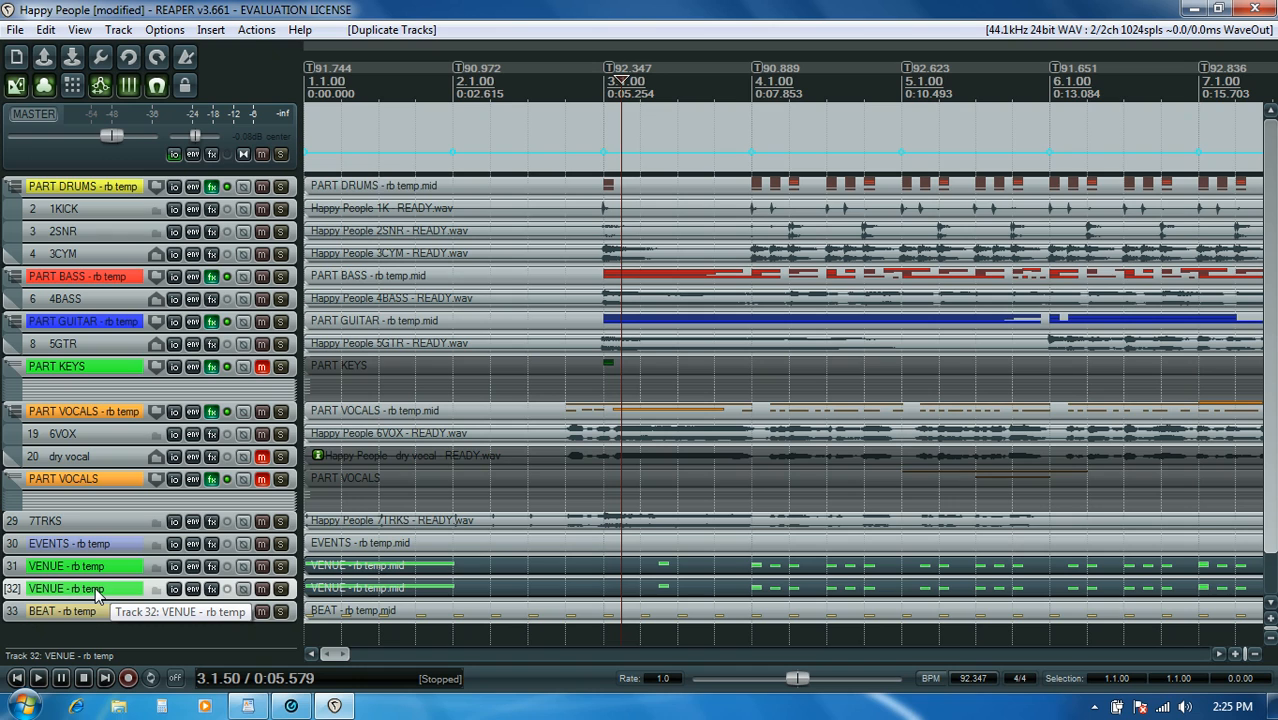
# Step: Open the original and duplicated VENUE items together for MIDI editing, view measures 5 to 9, and close the editor
pyautogui.click(388, 585)
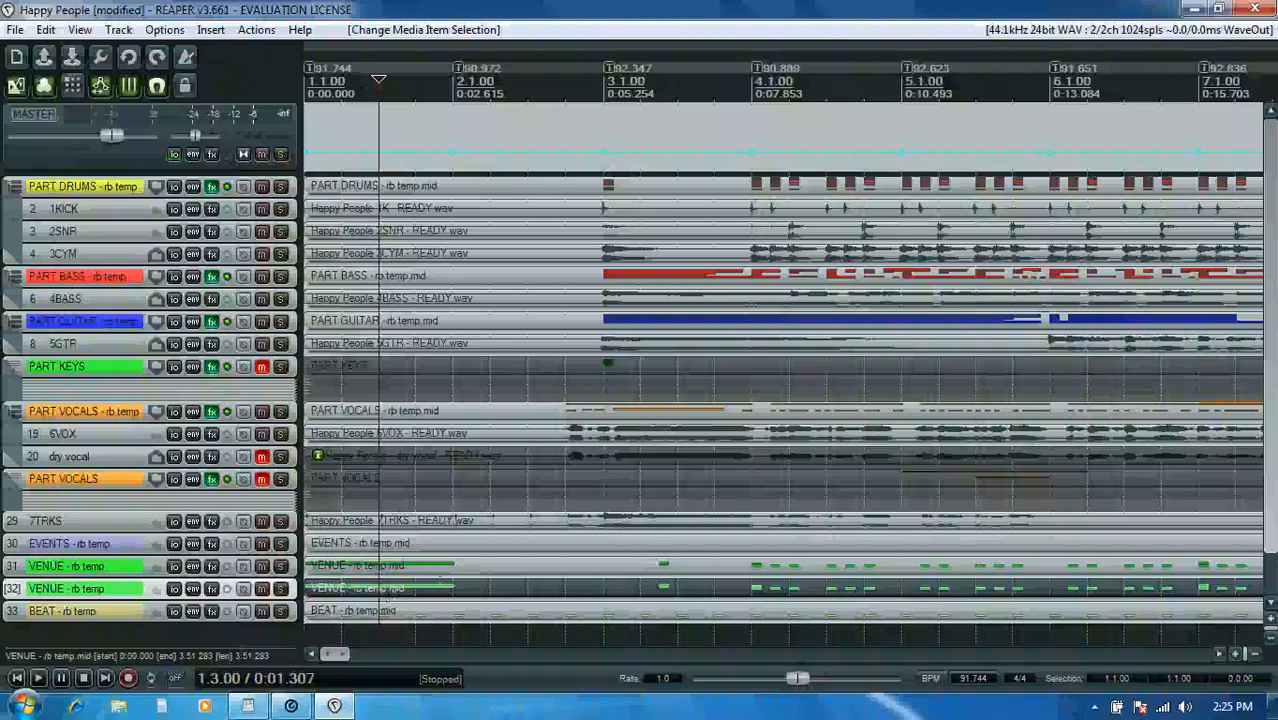
pyautogui.keyDown('ctrl'); pyautogui.click(458, 566); pyautogui.keyUp('ctrl')
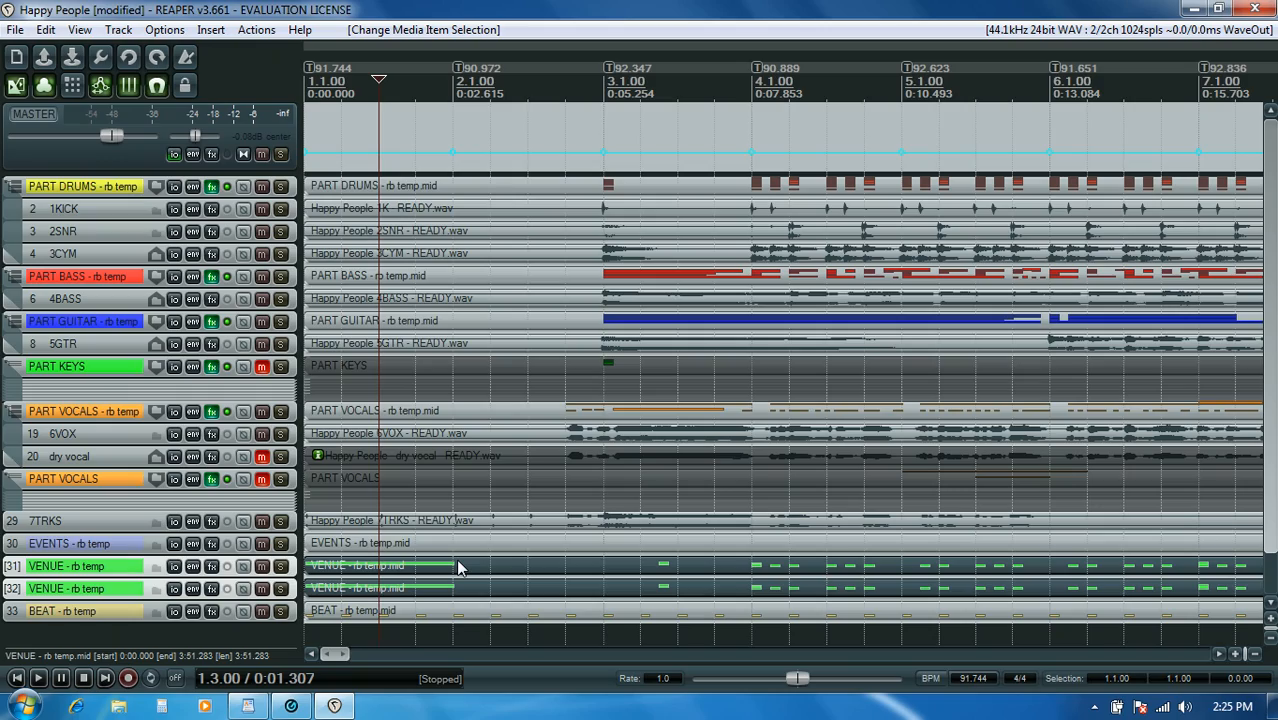
pyautogui.doubleClick(458, 566)
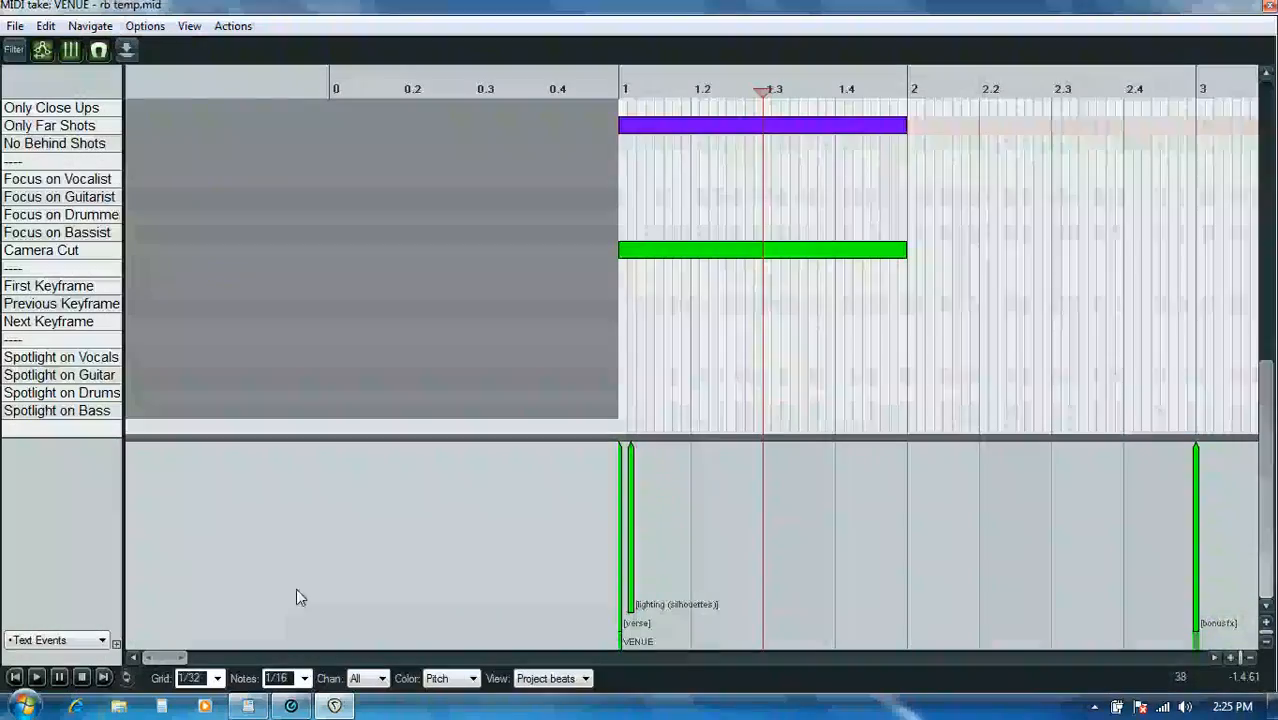
pyautogui.moveTo(183, 657); pyautogui.dragTo(218, 680)
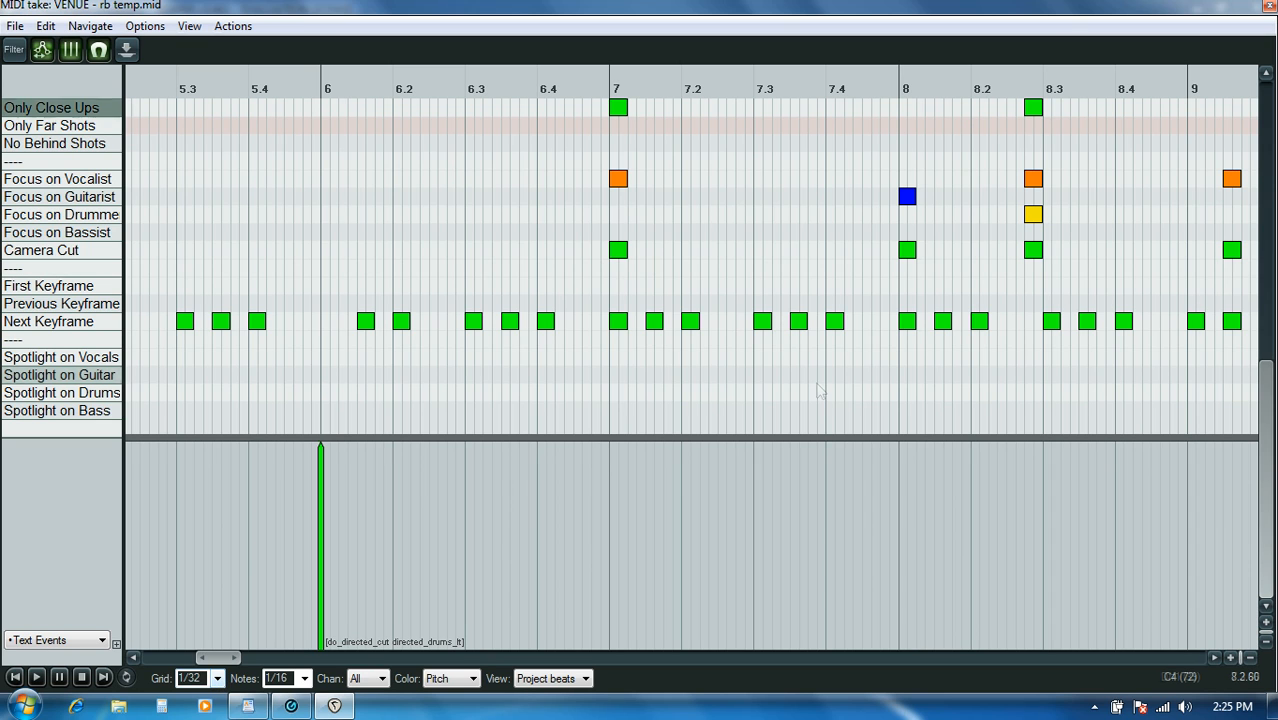
pyautogui.click(1266, 7)
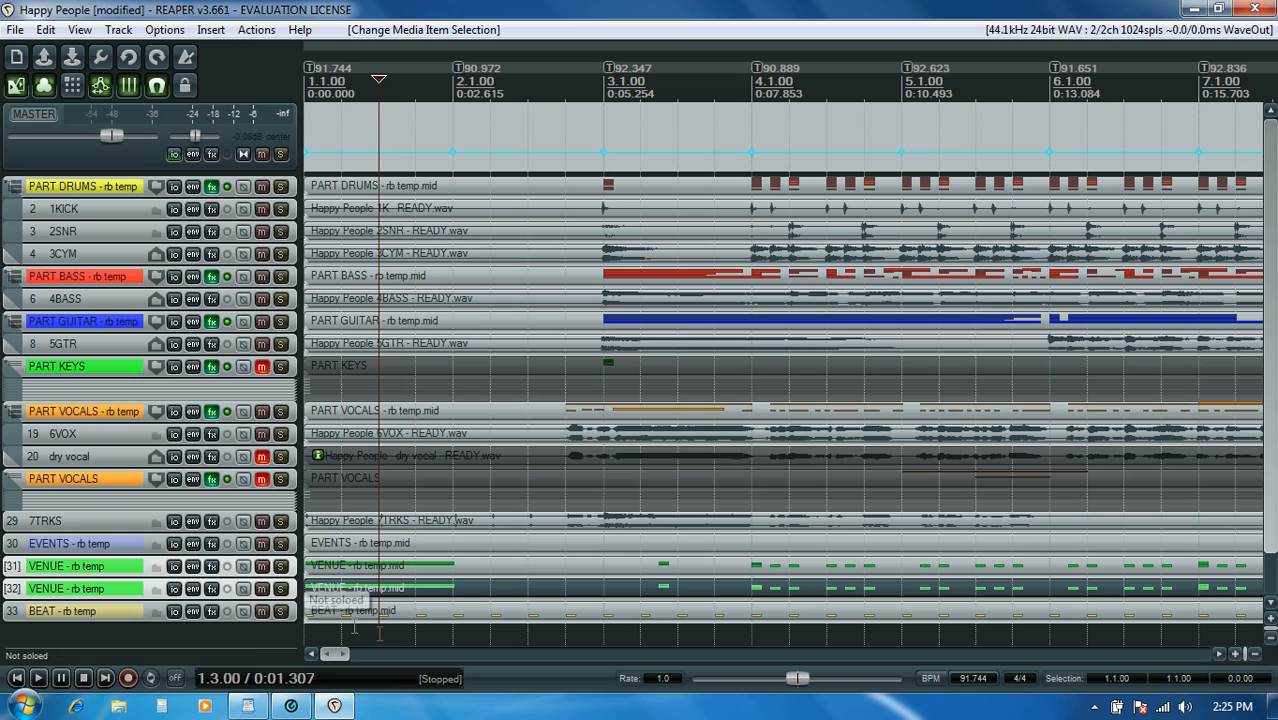
# Step: Delete all notes and text events from the duplicated VENUE item except its track name, and close its MIDI editor
pyautogui.doubleClick(487, 590)
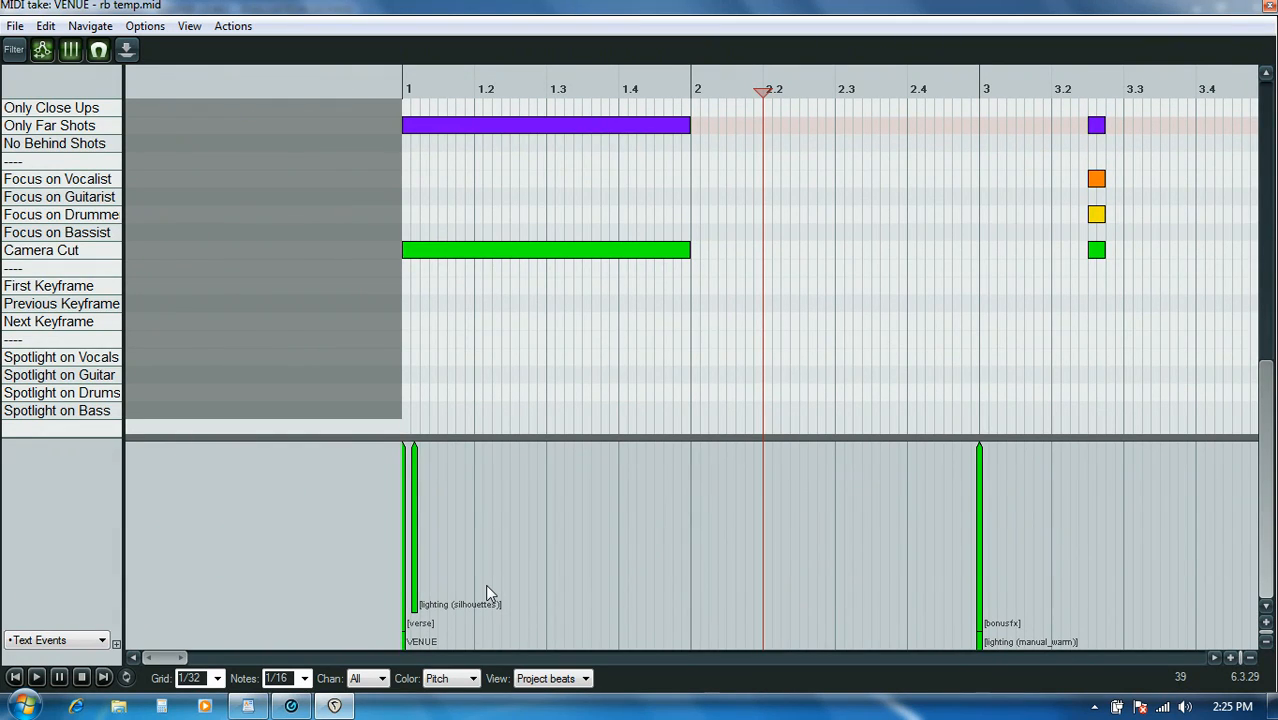
pyautogui.hotkey('ctrl', 'a')
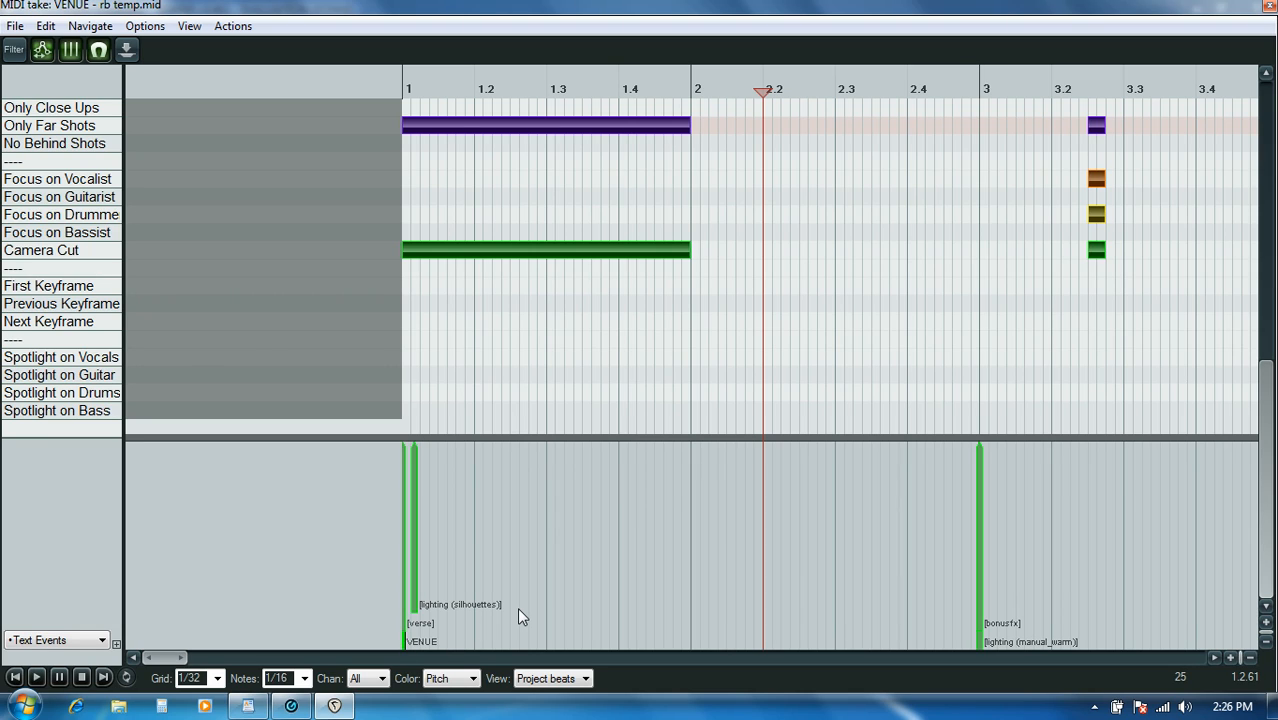
pyautogui.press('Delete')
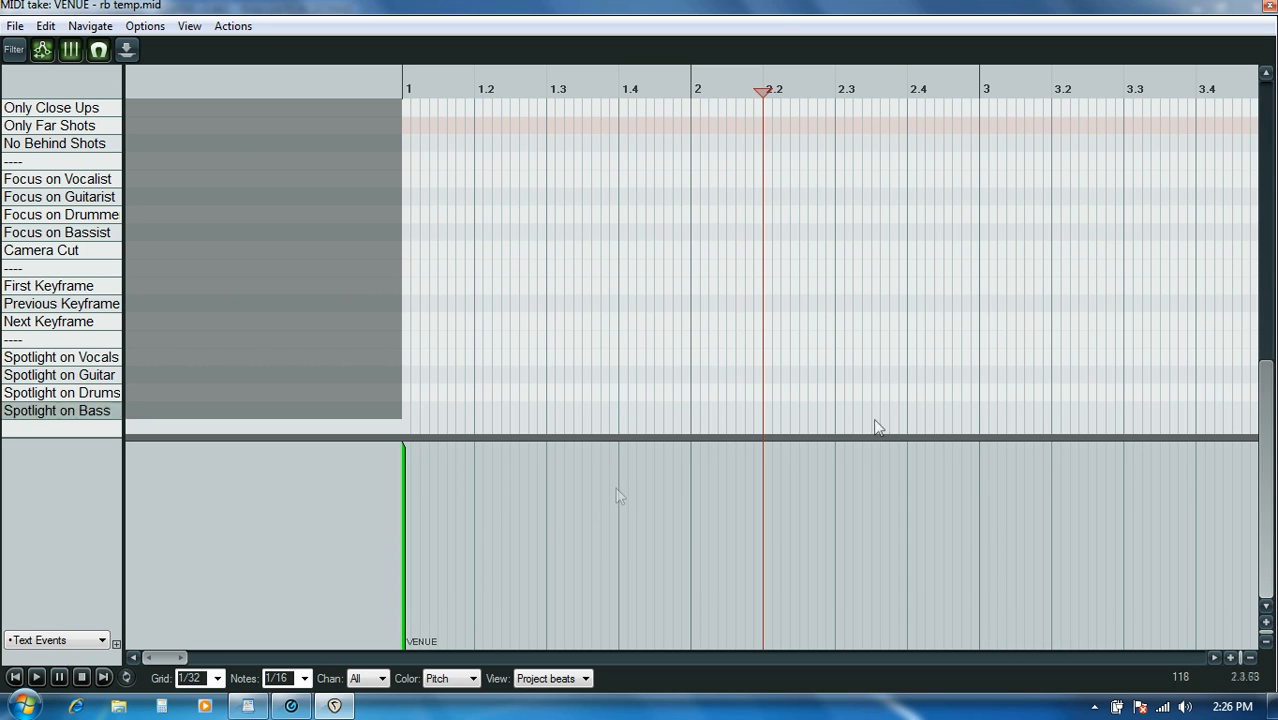
pyautogui.moveTo(170, 659); pyautogui.dragTo(63, 684)
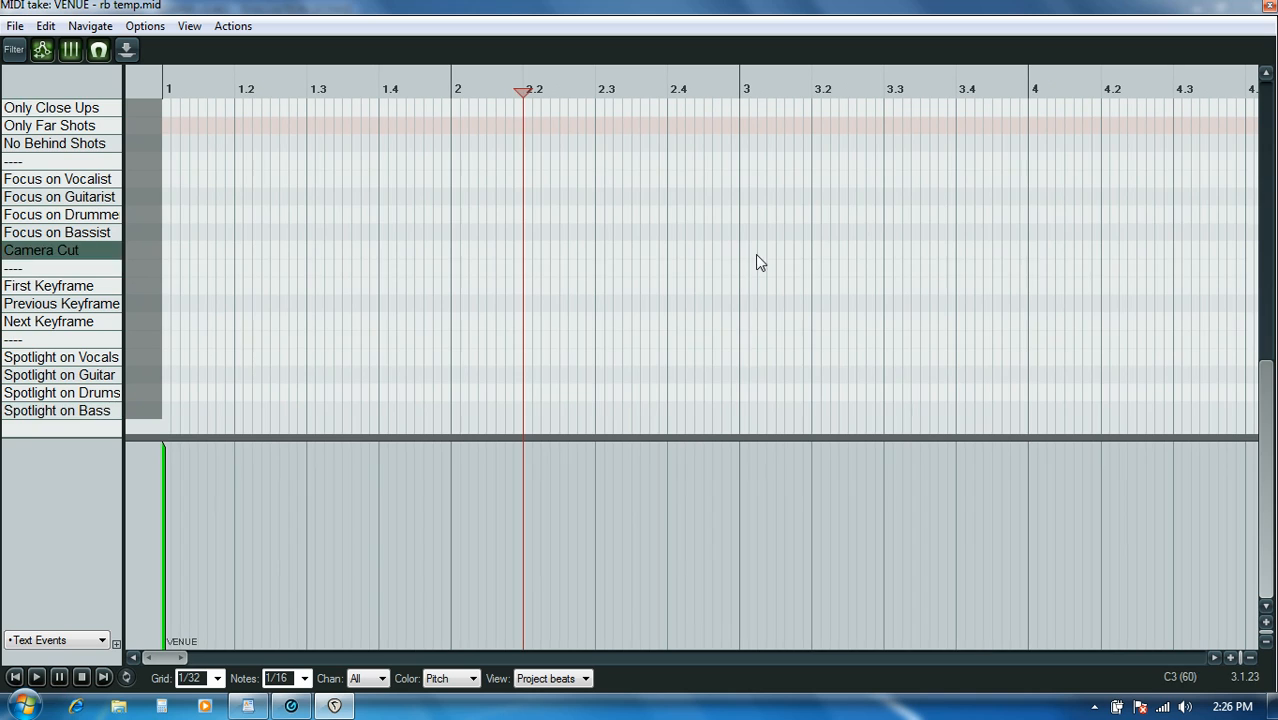
pyautogui.click(1266, 6)
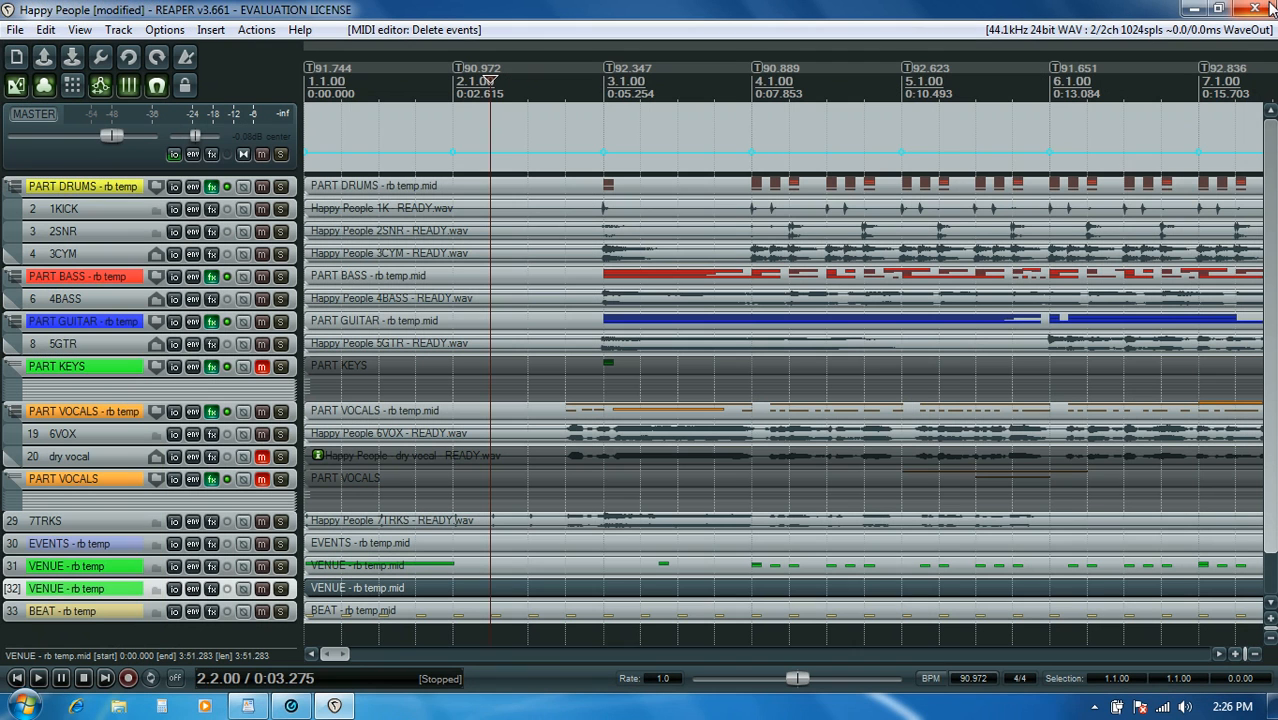
# Step: Select the original VENUE item along with the emptied duplicate and open both in one MIDI editor
pyautogui.click(384, 565)
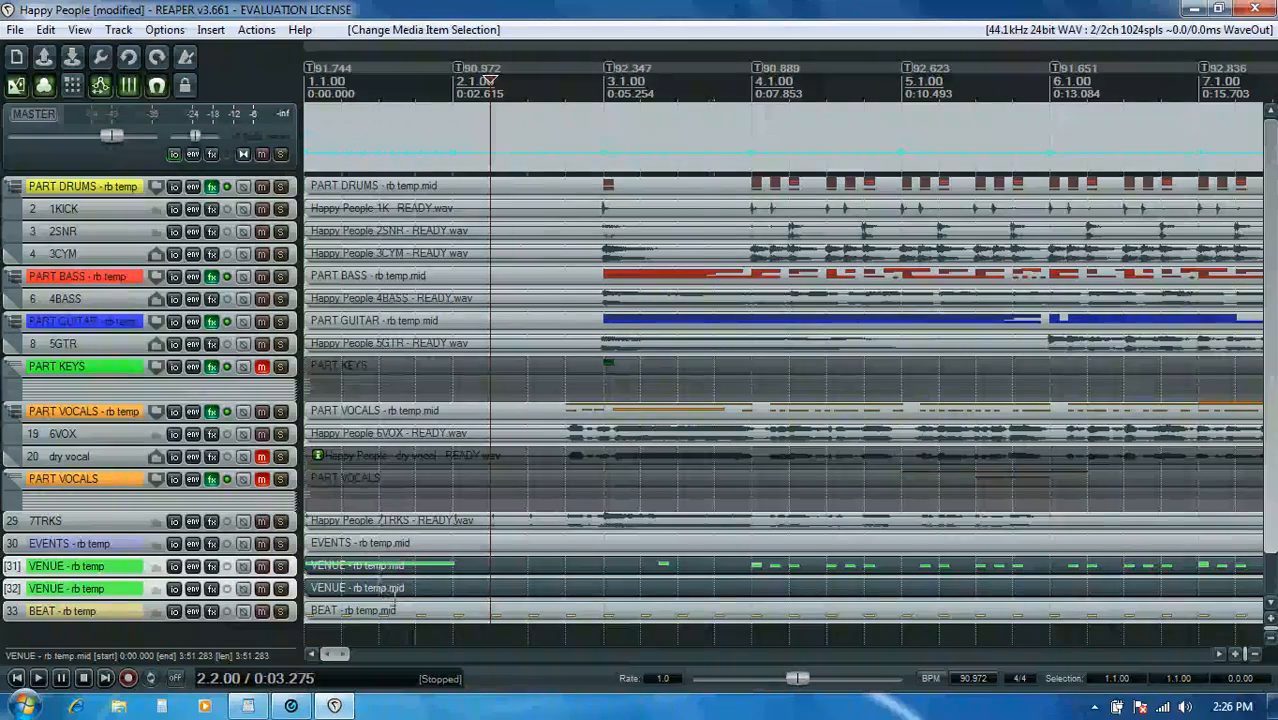
pyautogui.doubleClick(394, 592)
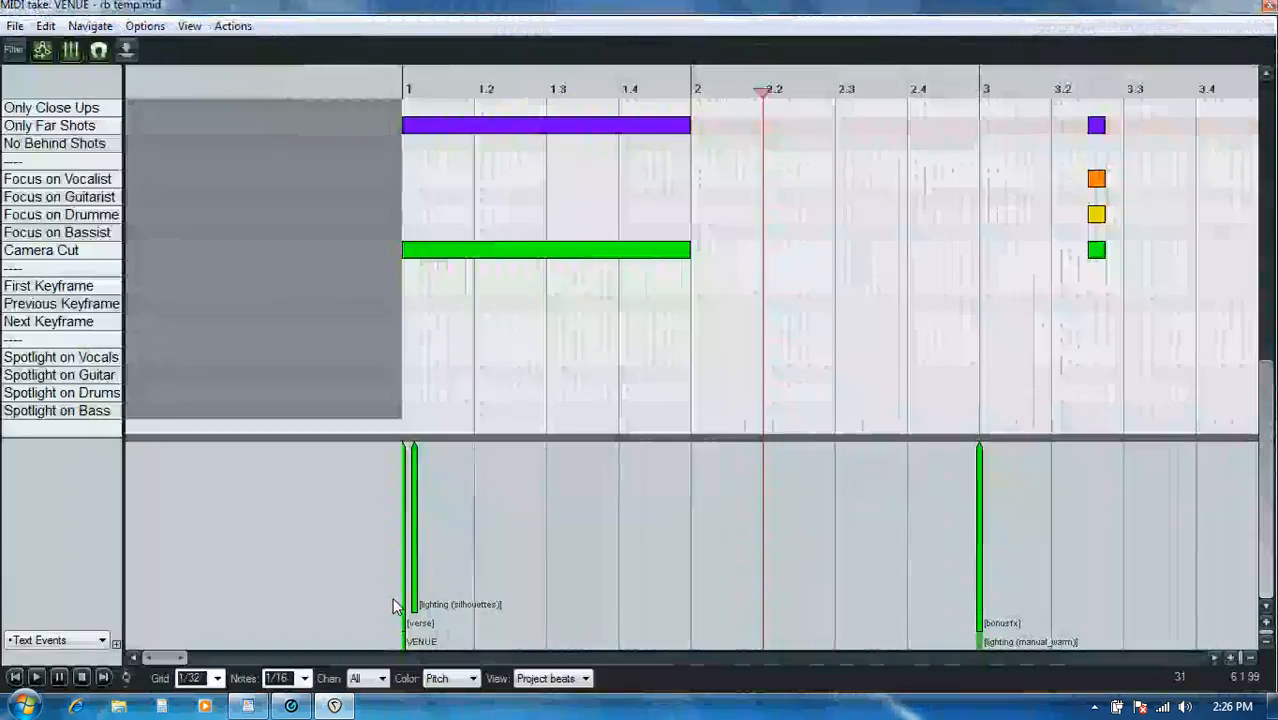
pyautogui.moveTo(177, 658); pyautogui.dragTo(225, 640)
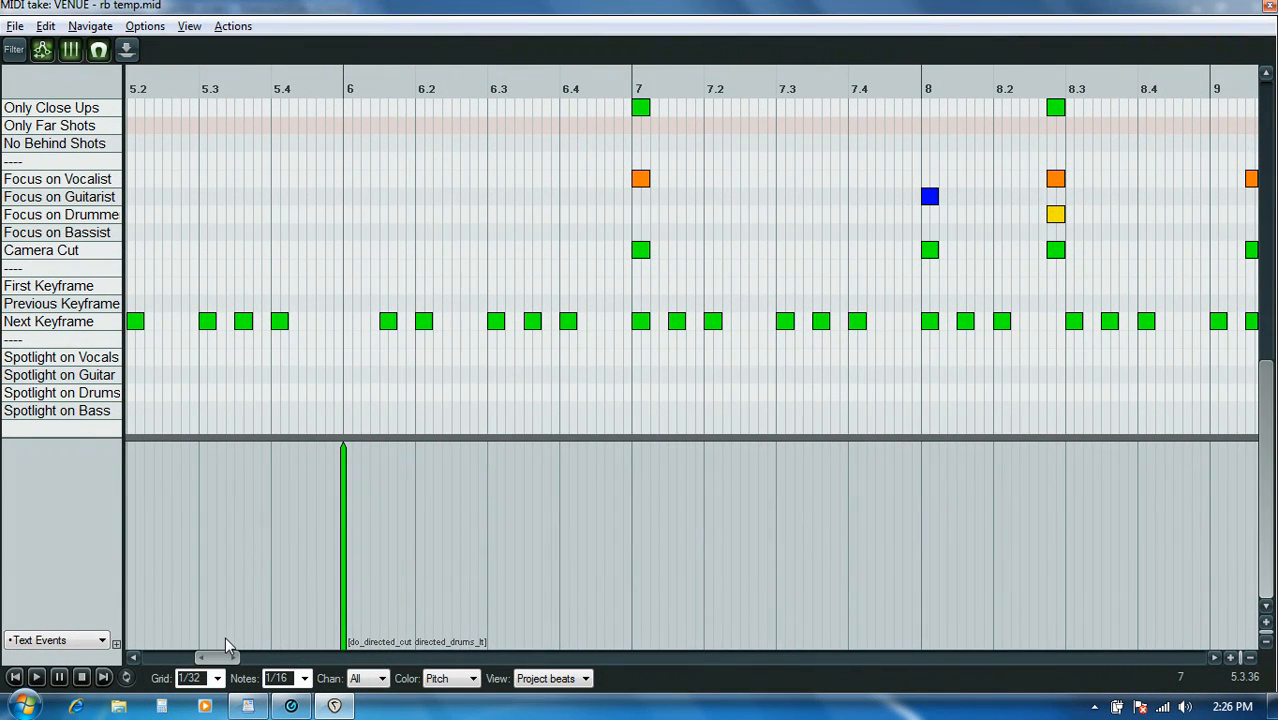
# Step: Toggle the active take between the original and emptied VENUE takes, ending on the duplicate with the original's notes ghosted at measure 1
pyautogui.click(225, 638)
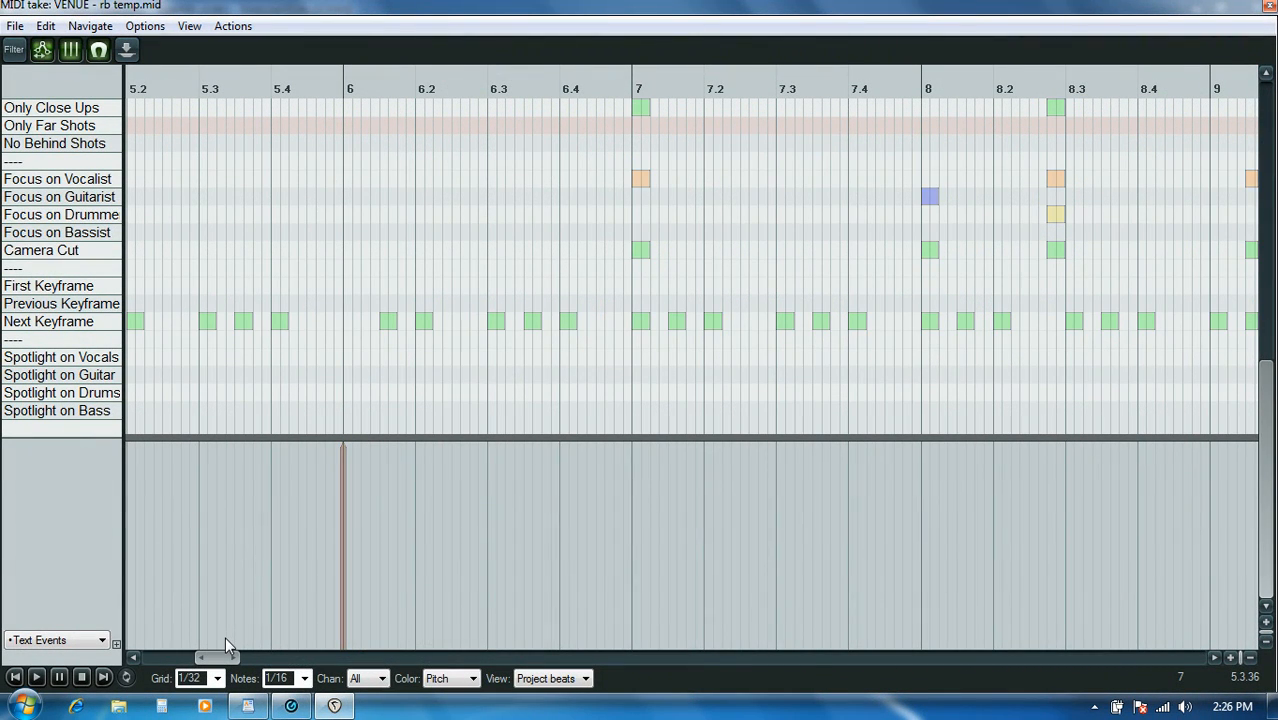
pyautogui.hotkey('alt', 'm')
pyautogui.hotkey('alt', 'm')
pyautogui.hotkey('alt', 'm')
pyautogui.hotkey('alt', 'm')
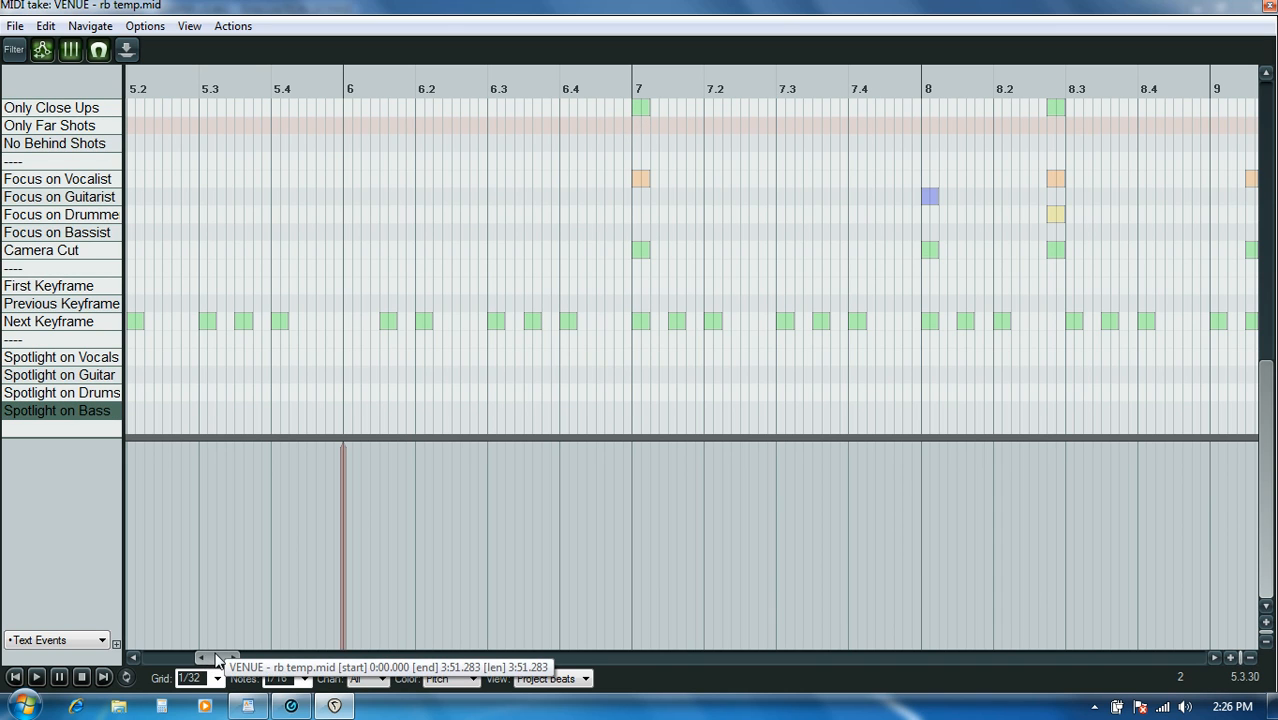
pyautogui.moveTo(218, 660); pyautogui.dragTo(160, 662)
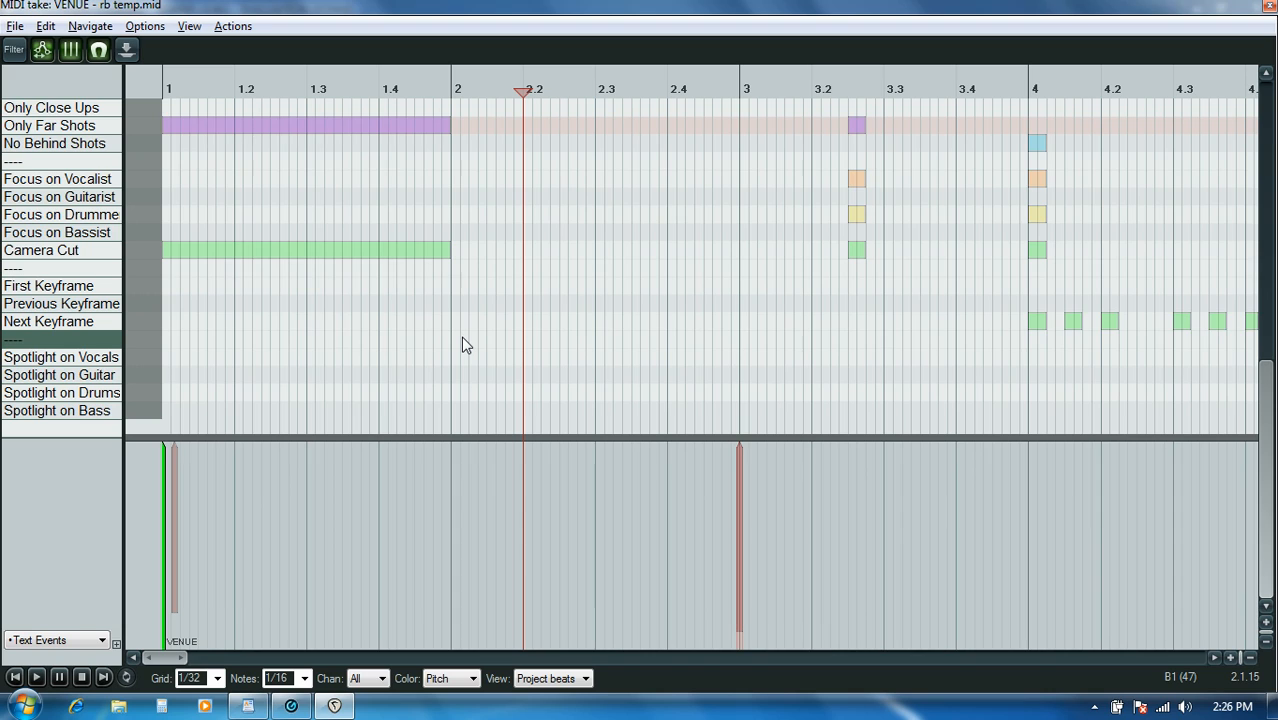
pyautogui.hotkey('alt', 'm')
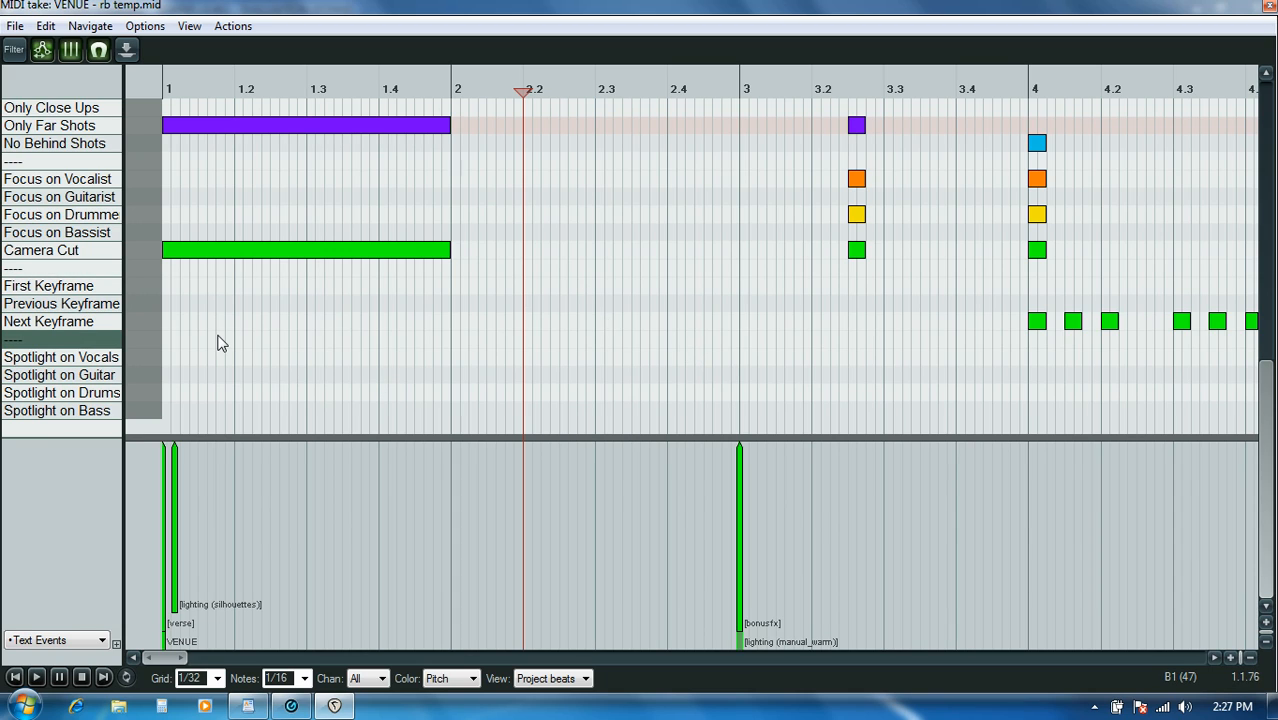
pyautogui.click(177, 507)
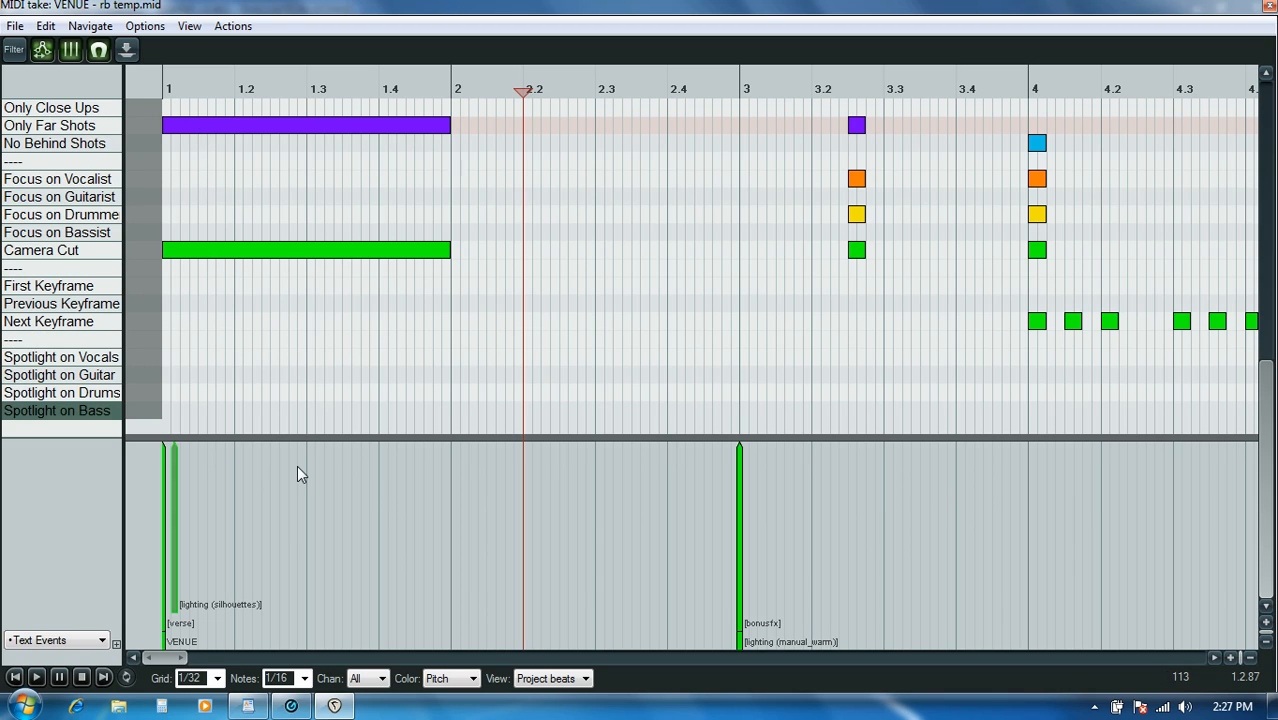
pyautogui.hotkey('ctrl', 'a')
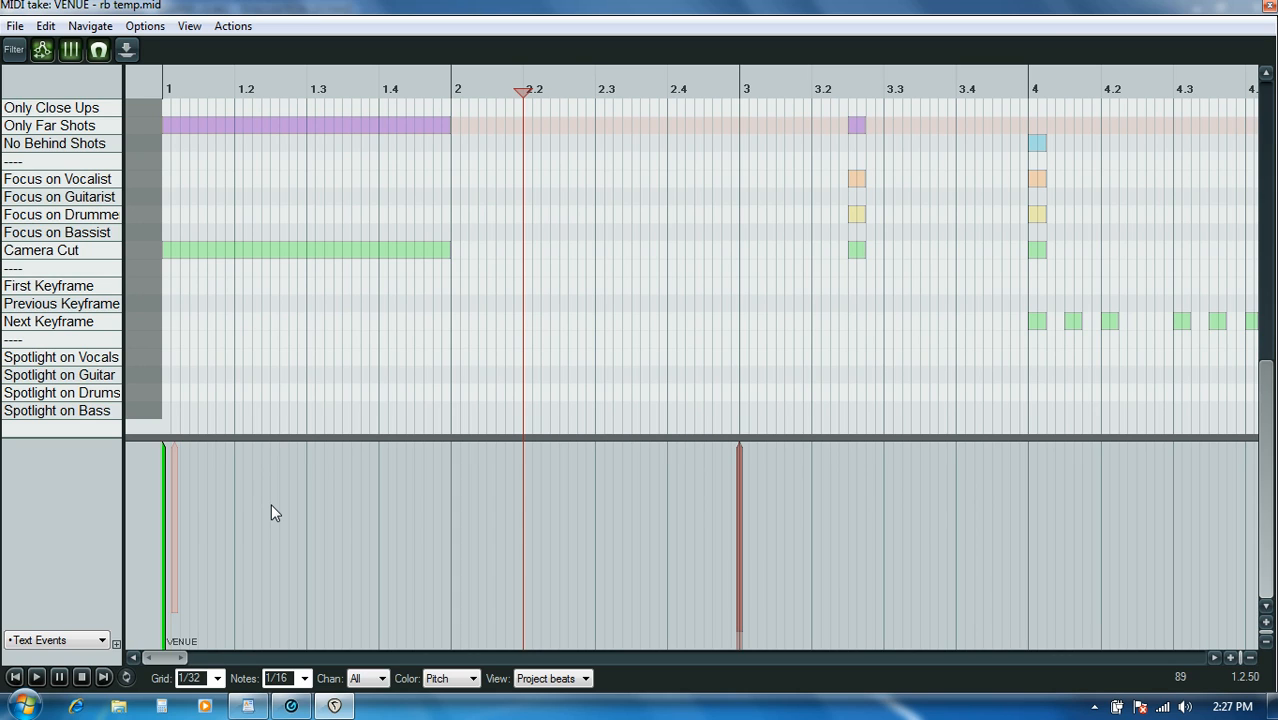
# Step: Start a new text event at position 1.2.50 in the duplicate VENUE take and load Text Events List - Venue.txt
pyautogui.doubleClick(271, 503)
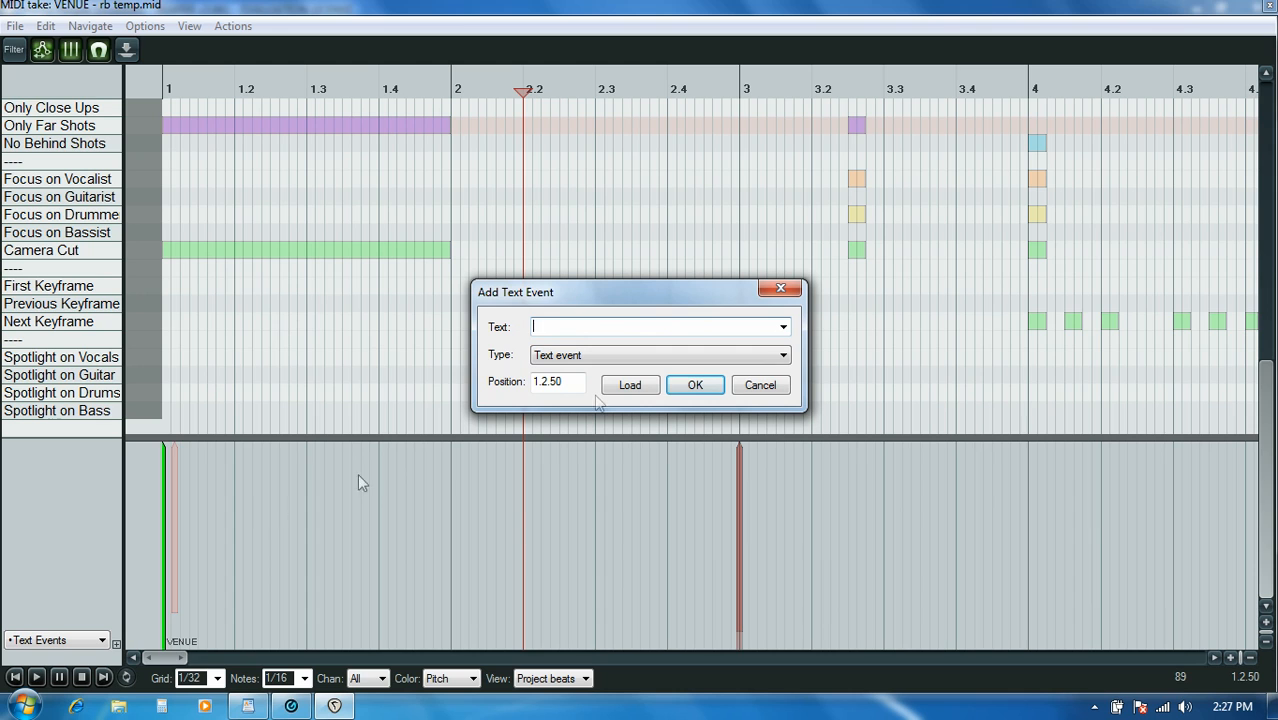
pyautogui.click(783, 327)
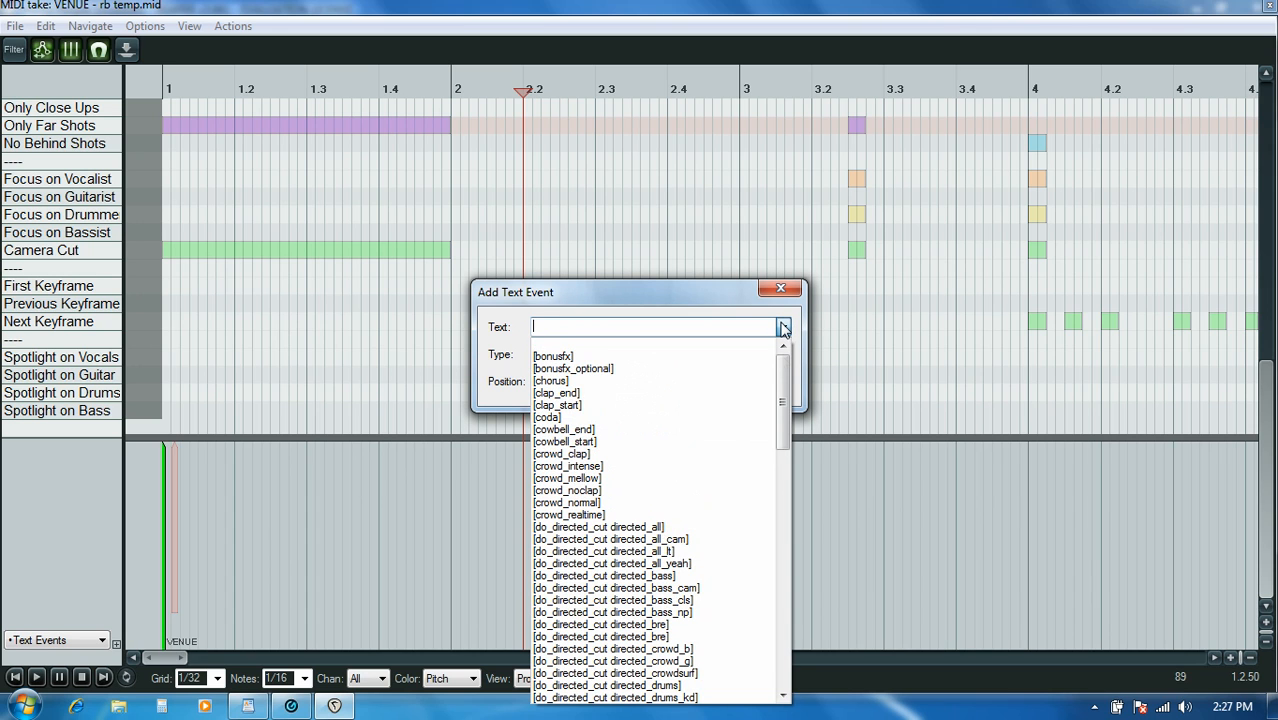
pyautogui.moveTo(784, 371)
pyautogui.mouseDown()
pyautogui.moveTo(784, 600)
pyautogui.moveTo(785, 365)
pyautogui.mouseUp()
pyautogui.click(640, 313)
pyautogui.click(645, 385)
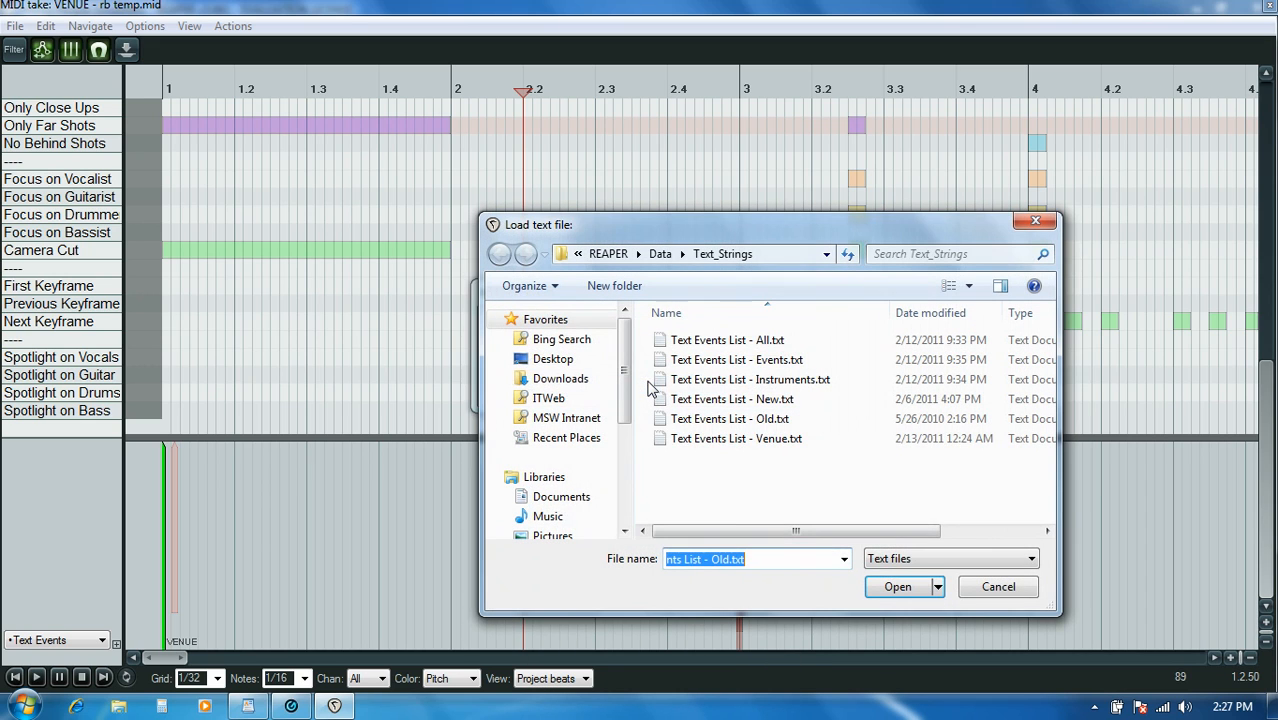
pyautogui.click(769, 442)
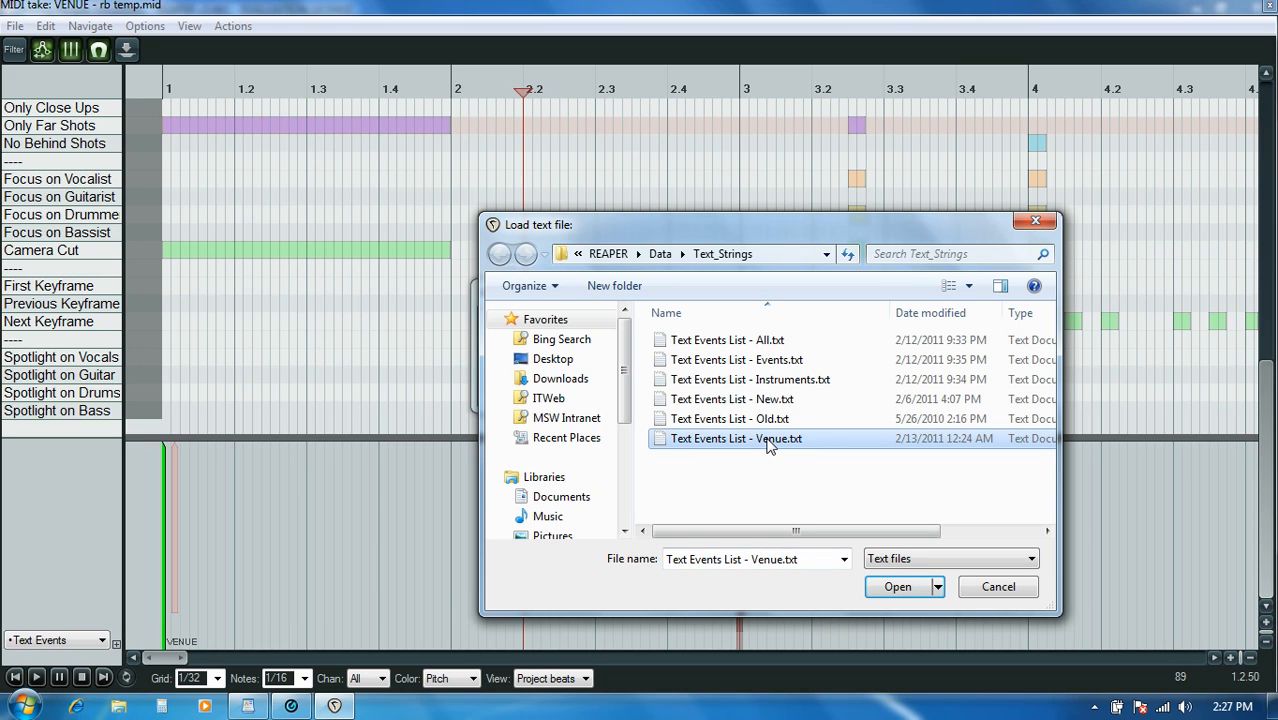
pyautogui.doubleClick(769, 444)
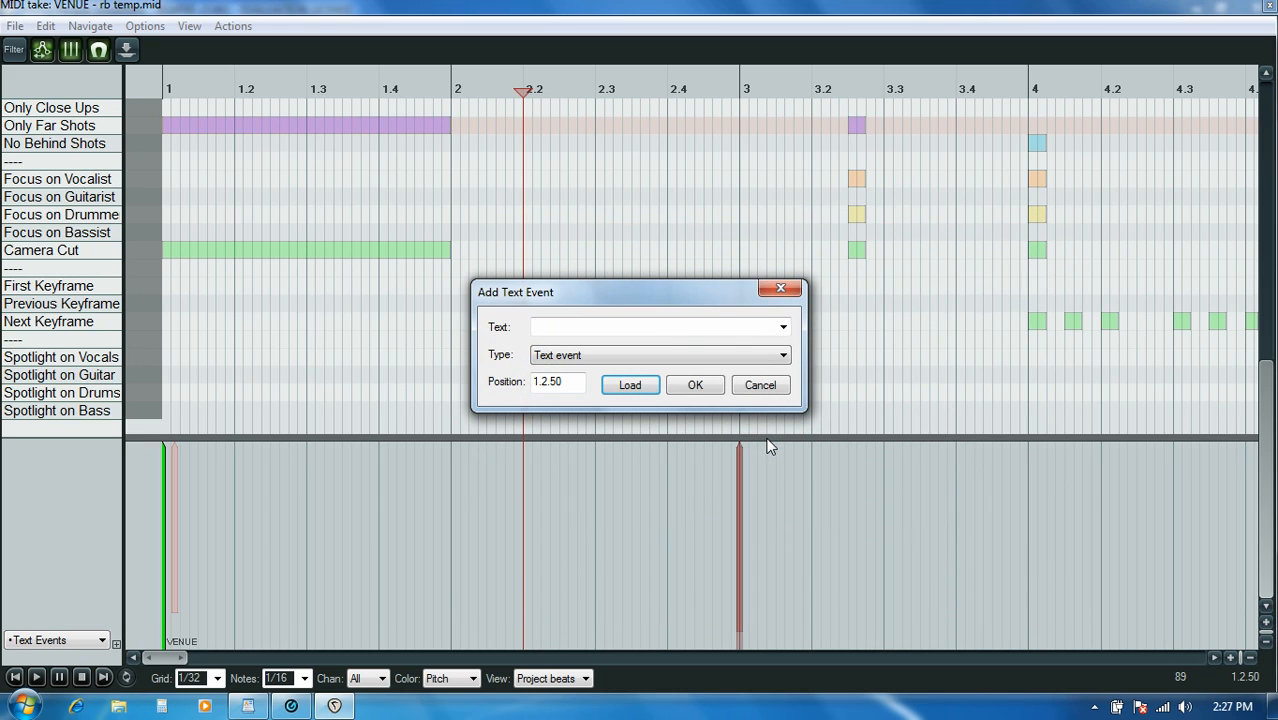
# Step: Look through the loaded venue text events, covering the coop camera cuts, directed cuts, post-processing and lighting entries
pyautogui.click(783, 327)
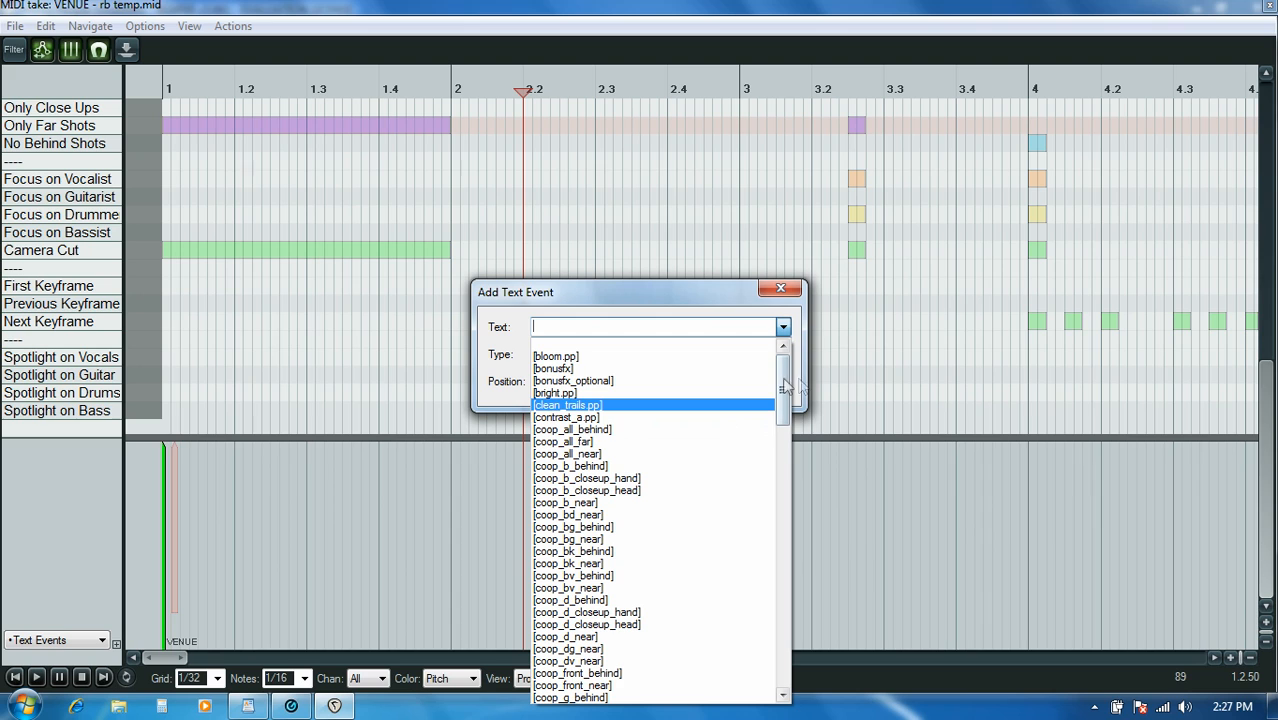
pyautogui.moveTo(785, 387); pyautogui.dragTo(783, 421)
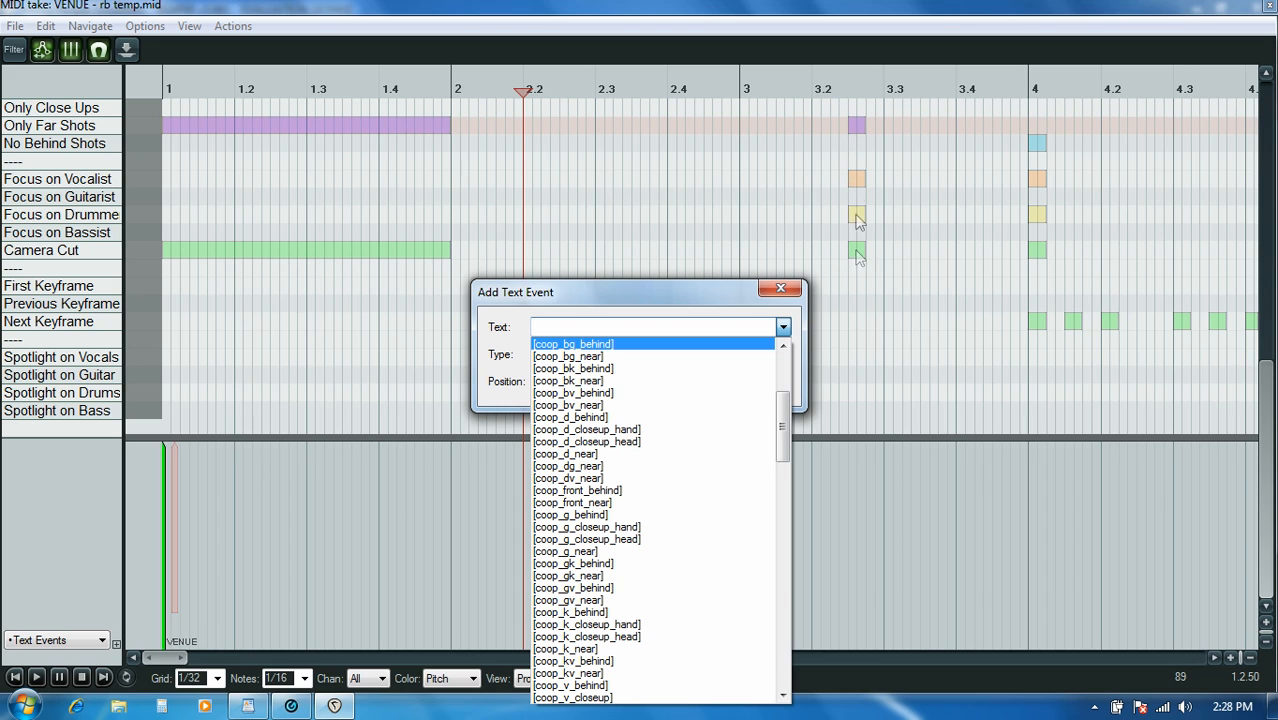
pyautogui.moveTo(783, 420); pyautogui.dragTo(736, 476)
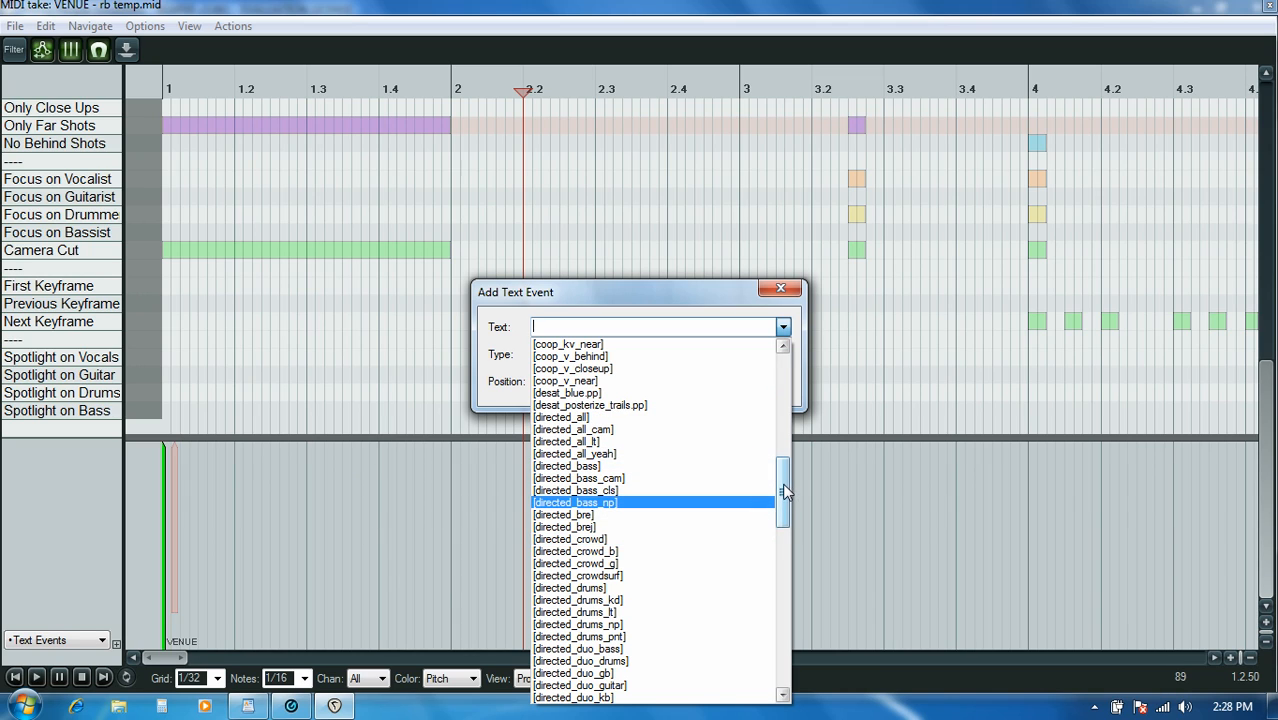
pyautogui.moveTo(785, 490); pyautogui.dragTo(785, 484)
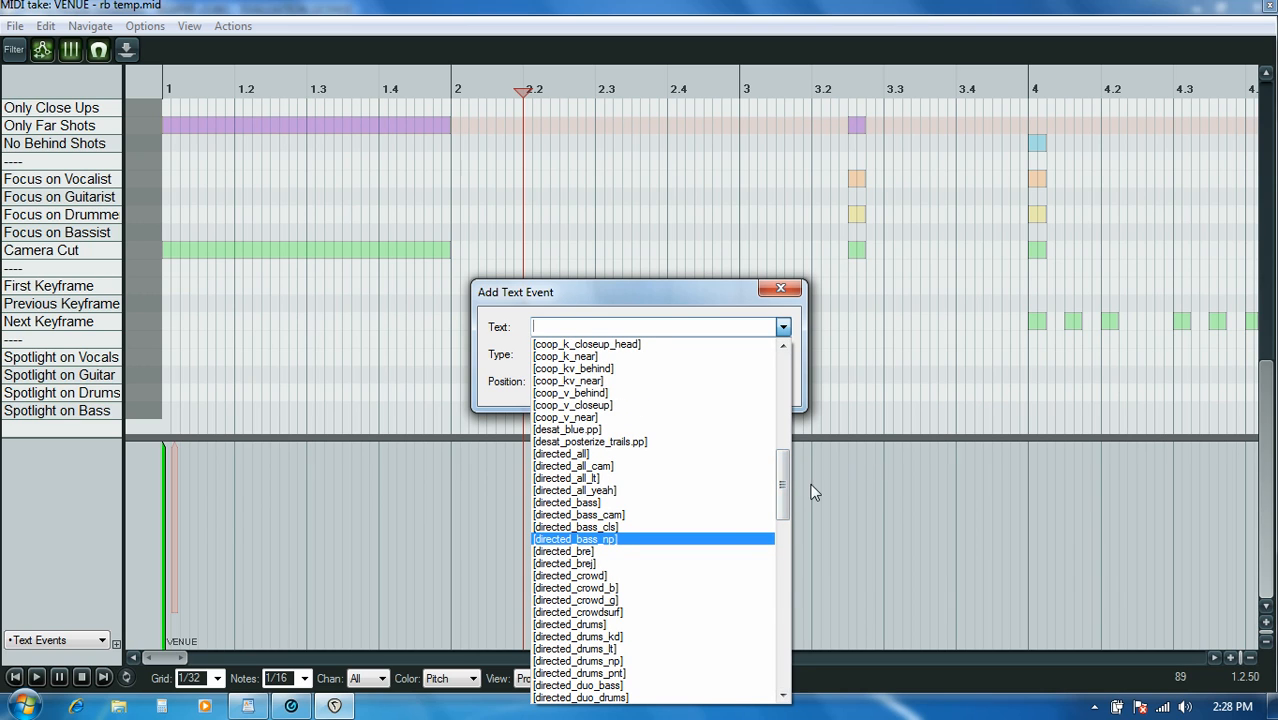
pyautogui.moveTo(784, 485); pyautogui.dragTo(779, 388)
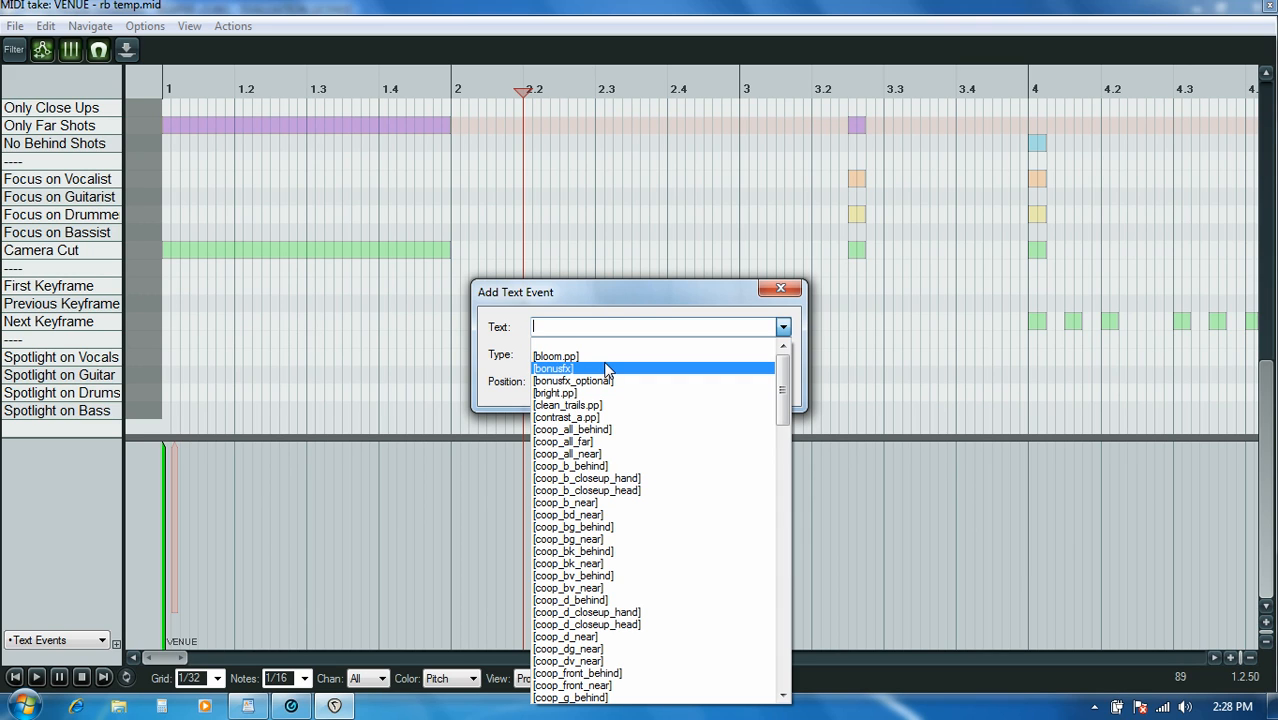
pyautogui.moveTo(784, 368); pyautogui.dragTo(765, 610)
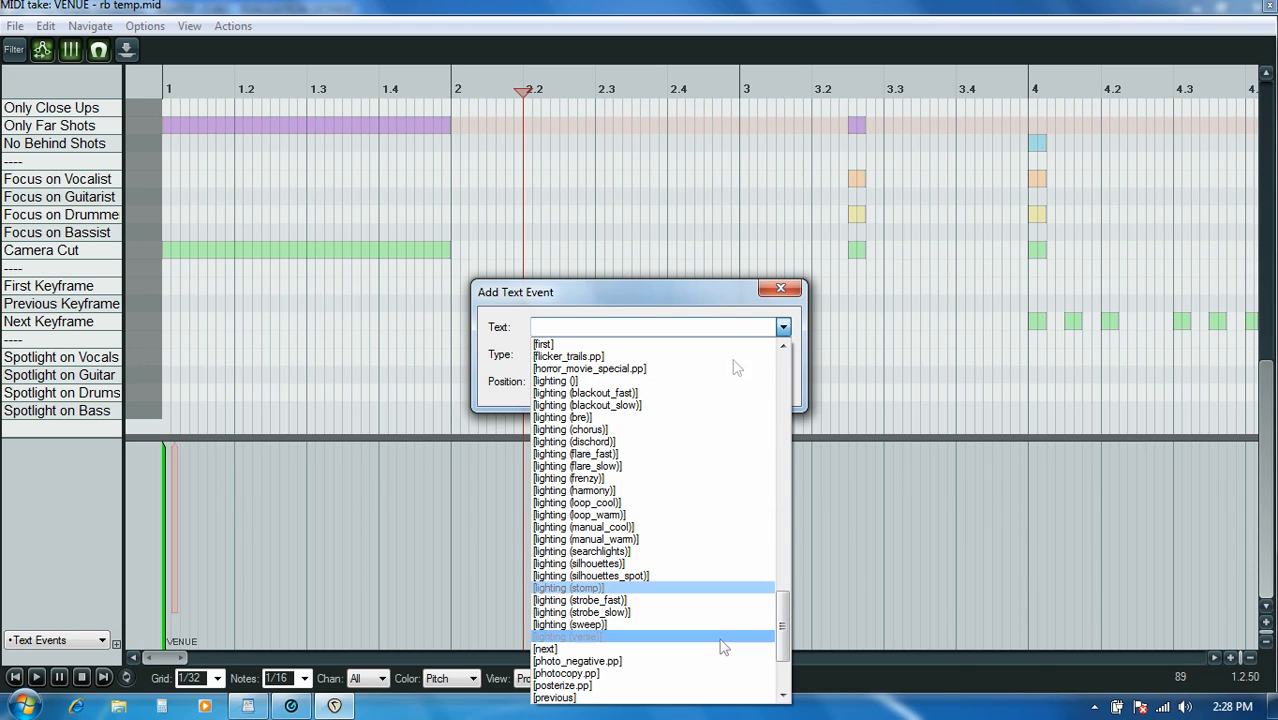
pyautogui.click(686, 297)
# Step: Add a [lighting (silhouettes)] text event to the duplicate VENUE take and move it to just after the start of measure 1
pyautogui.click(783, 327)
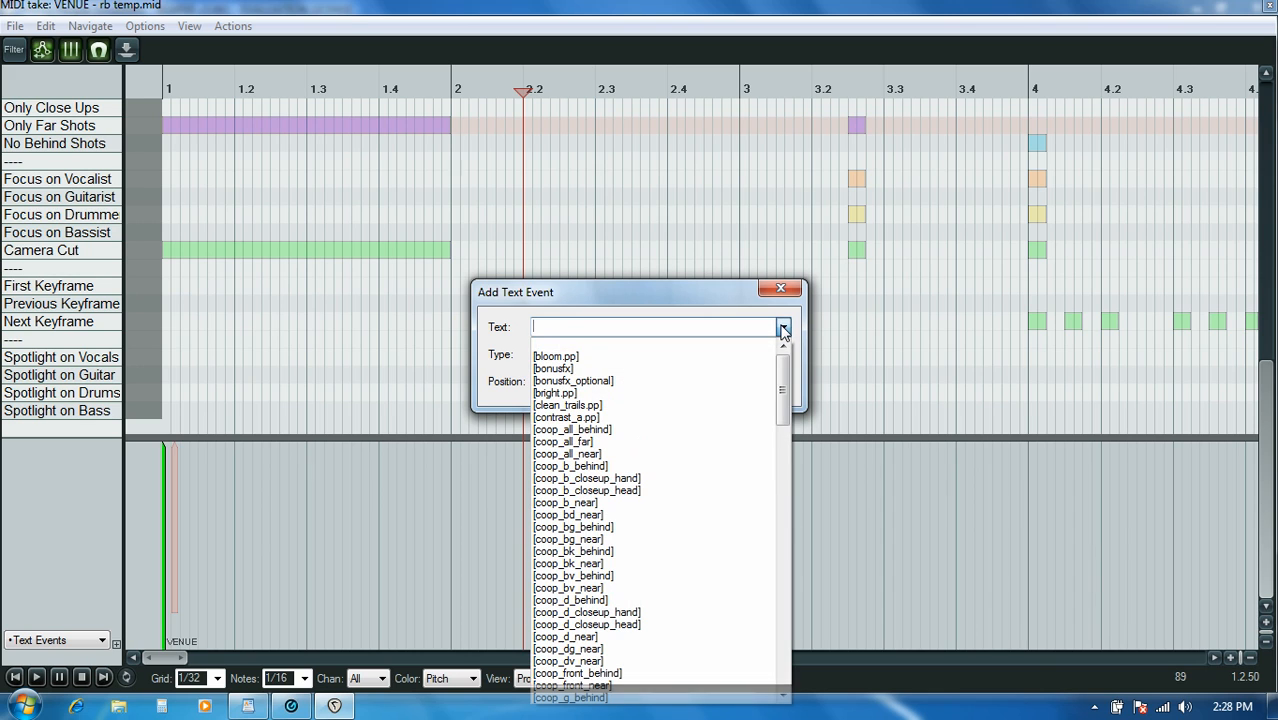
pyautogui.moveTo(784, 378); pyautogui.dragTo(784, 592)
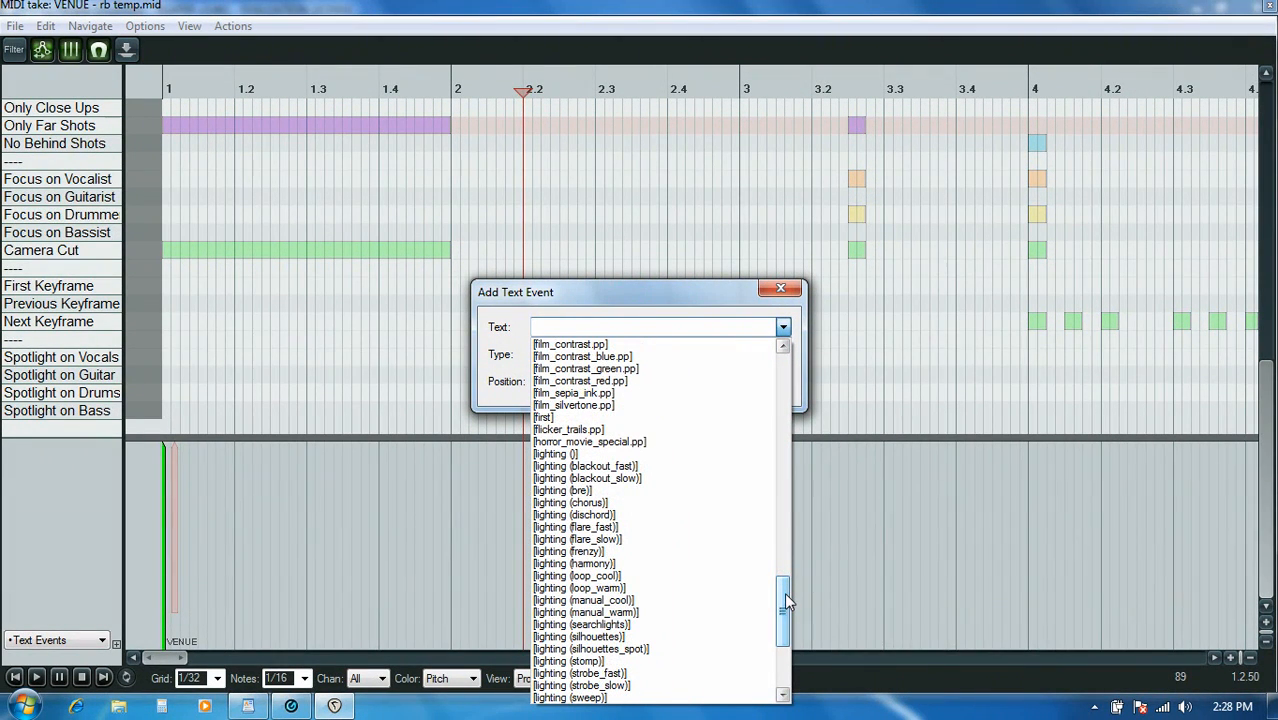
pyautogui.click(700, 637)
pyautogui.click(694, 385)
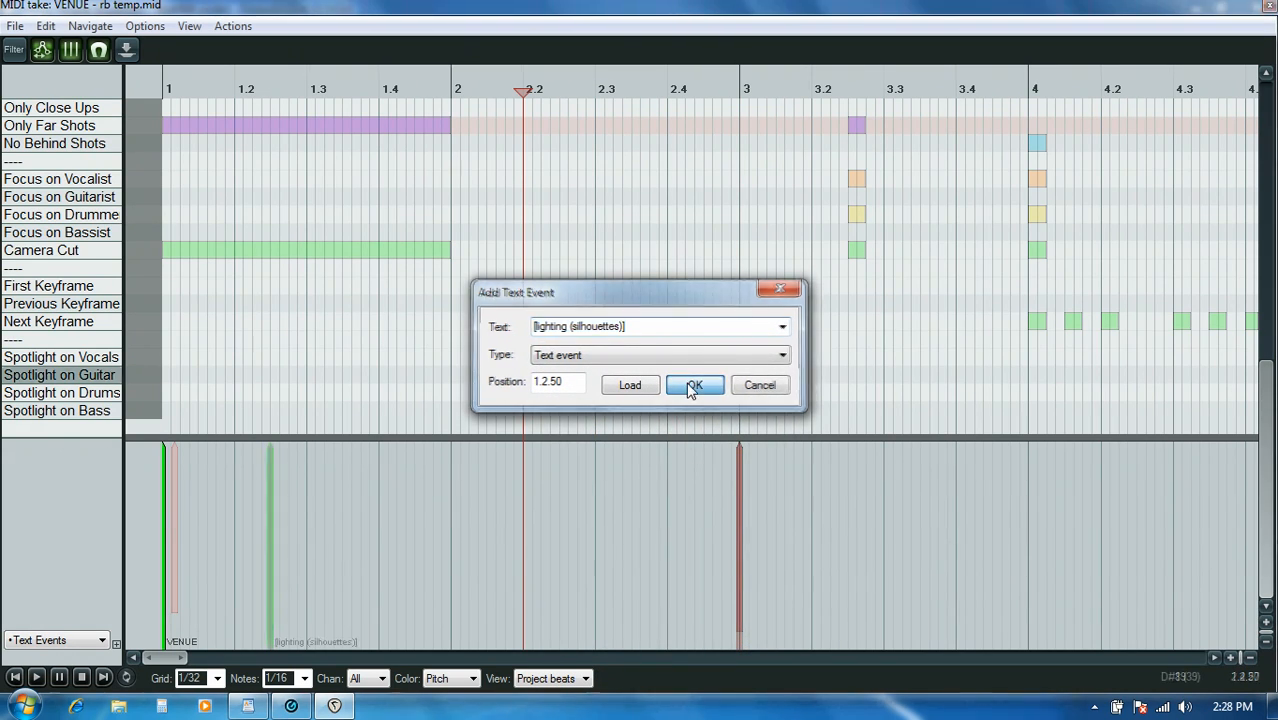
pyautogui.moveTo(269, 538); pyautogui.dragTo(178, 549)
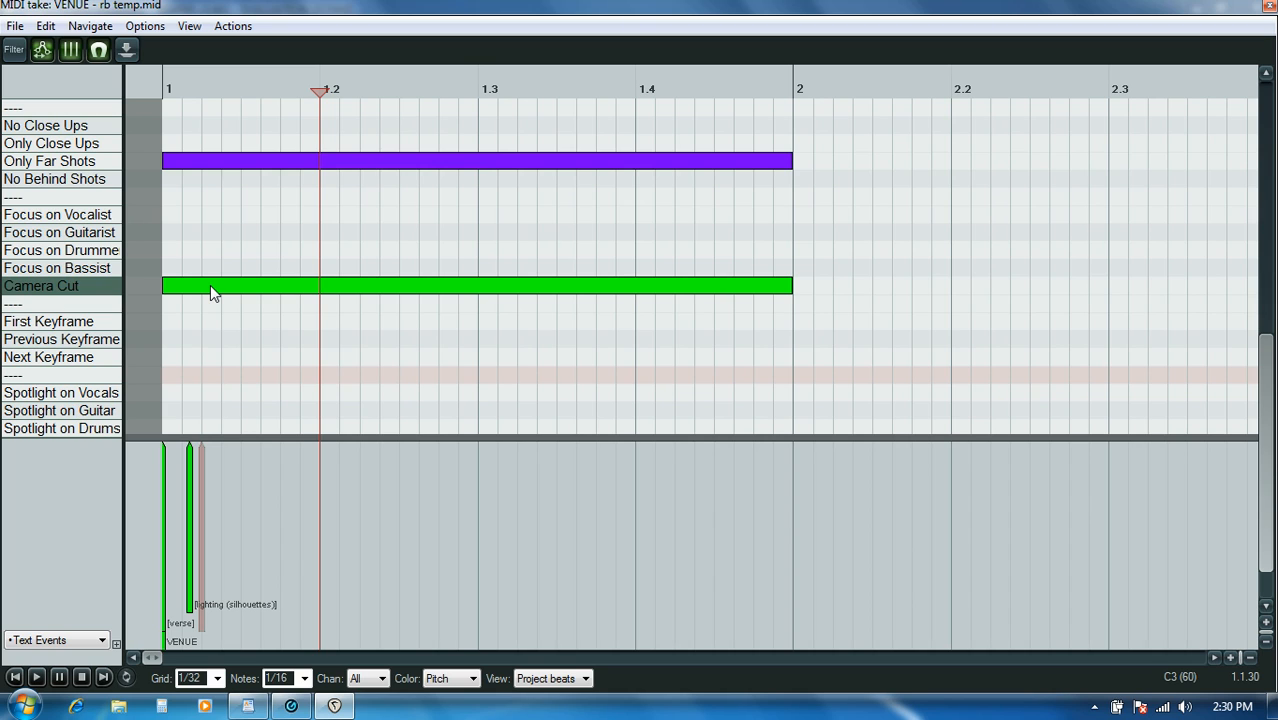
# Step: In the duplicate VENUE take, add a [coop_all_far] text event at 1.2.00 and move it to the start of measure 1
pyautogui.hotkey('alt', 'Down')
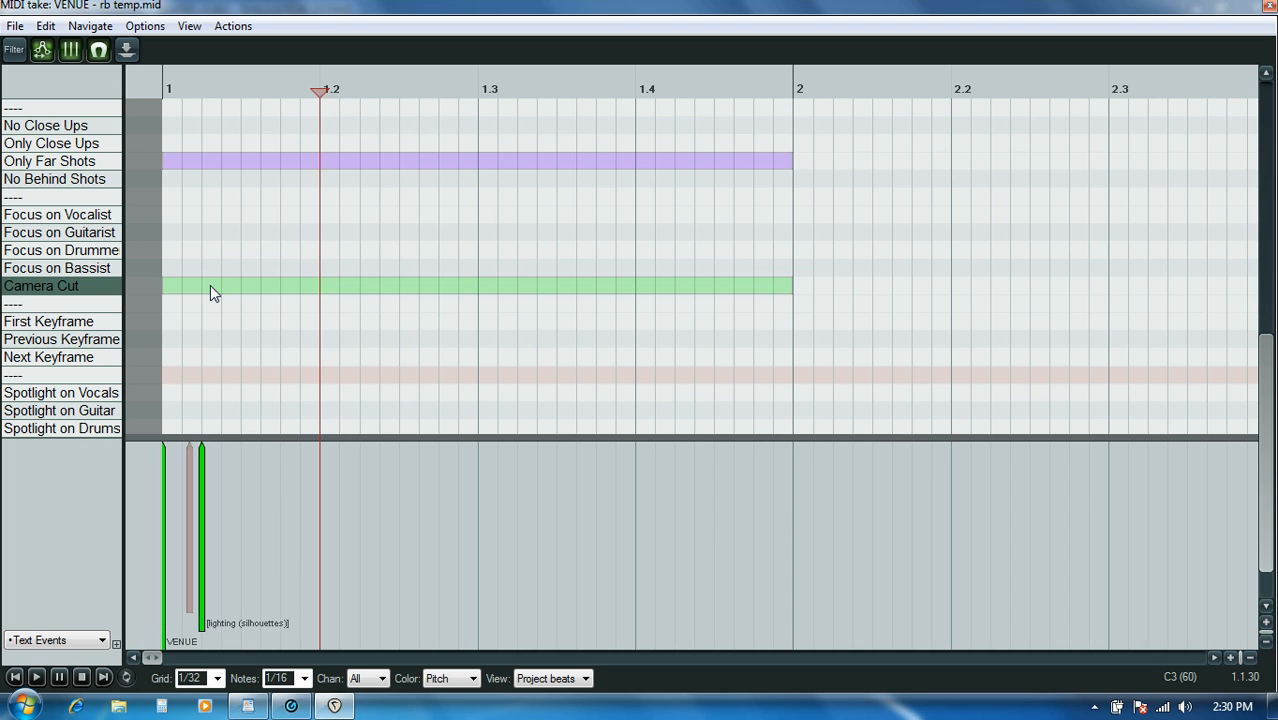
pyautogui.doubleClick(333, 516)
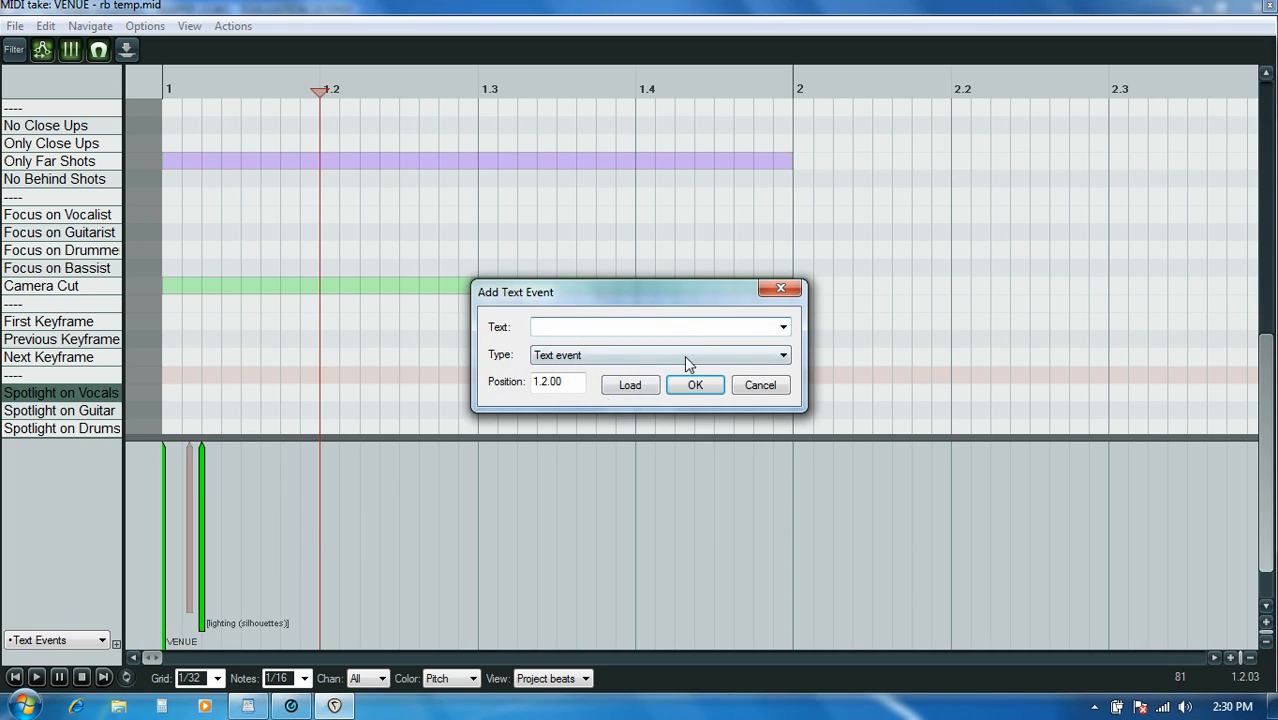
pyautogui.click(783, 327)
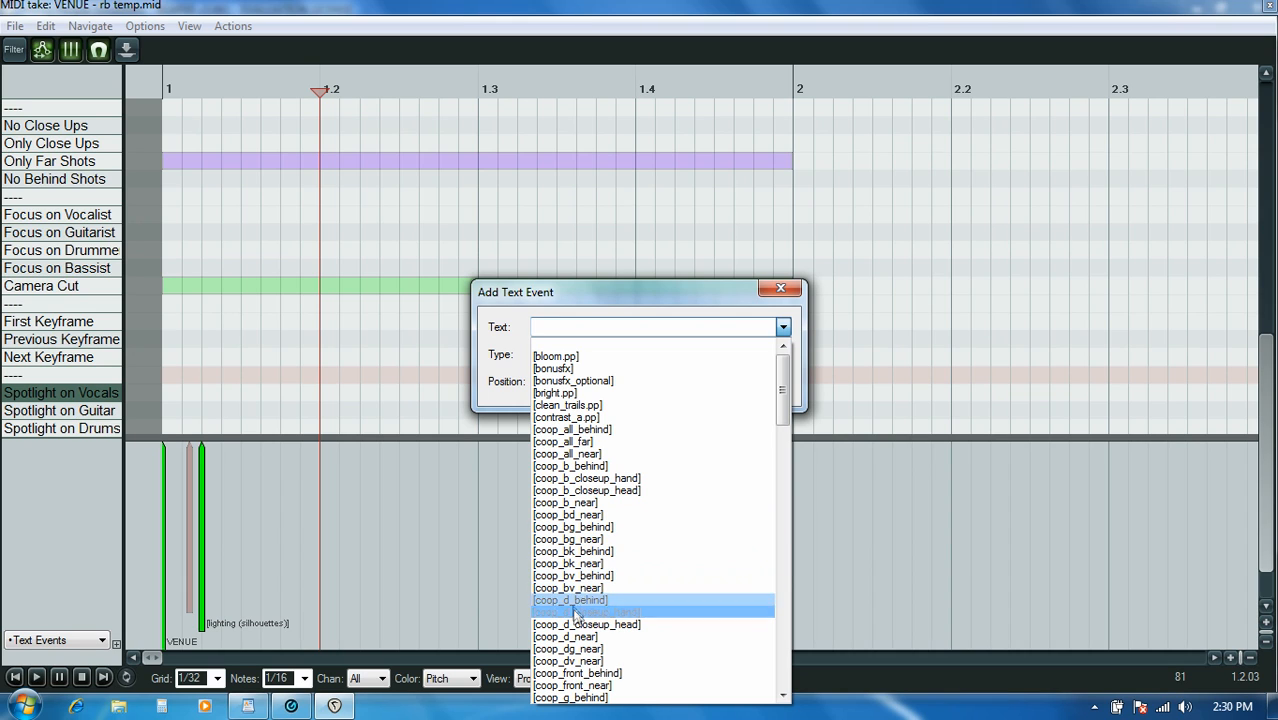
pyautogui.click(578, 442)
pyautogui.click(704, 389)
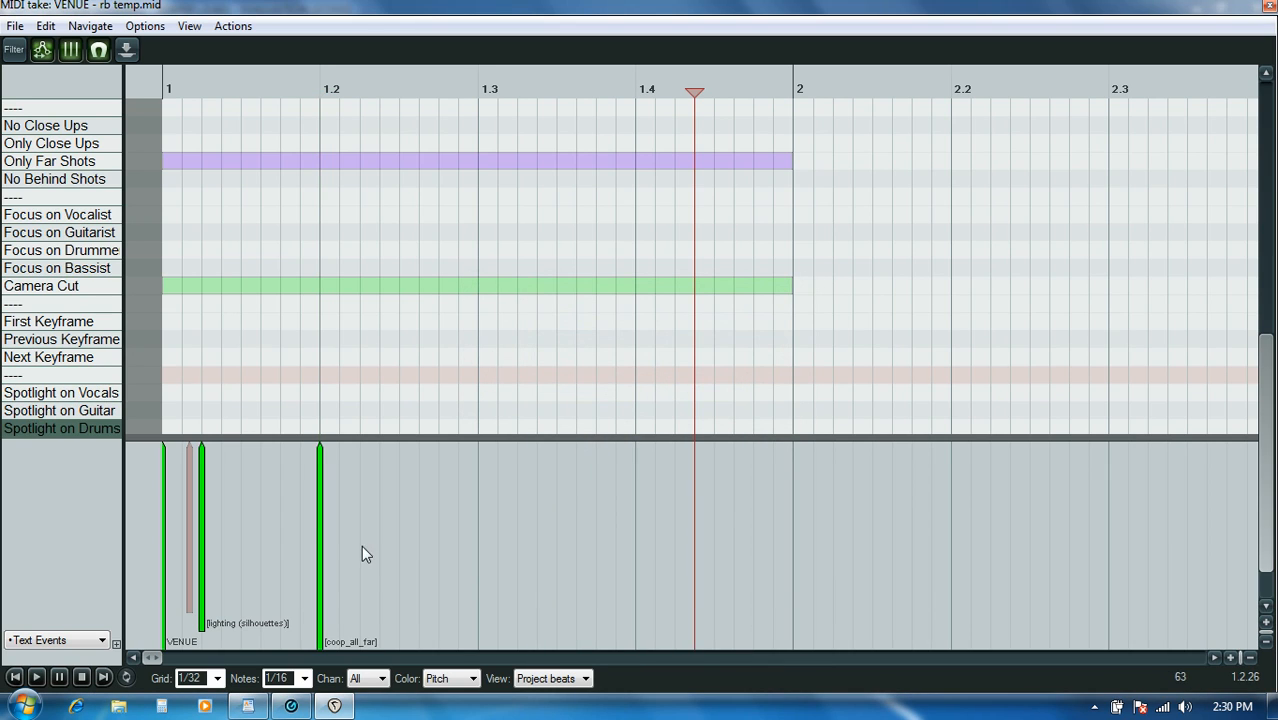
pyautogui.moveTo(321, 525); pyautogui.dragTo(180, 533)
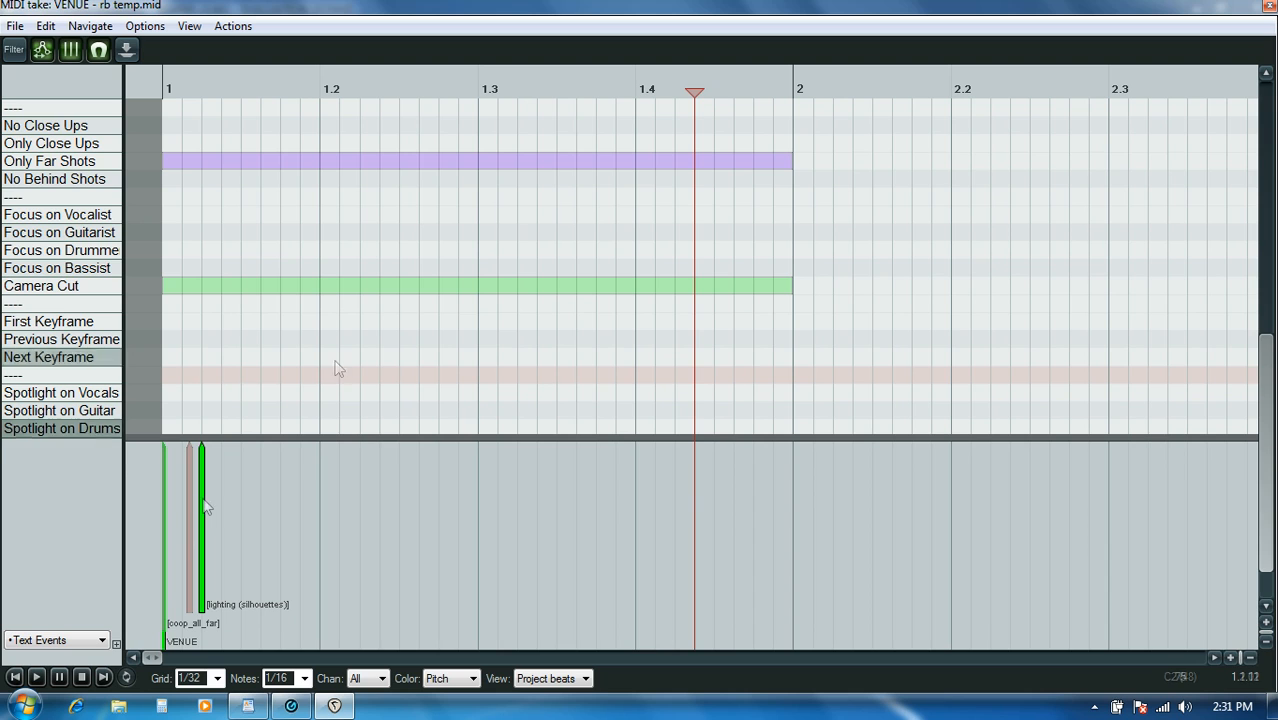
# Step: Add a [coop_dv_near] text event aligned with the ghosted camera cut in beat 3.2, and copy it to the start of measure 4
pyautogui.hotkey('ctrl', 'z')
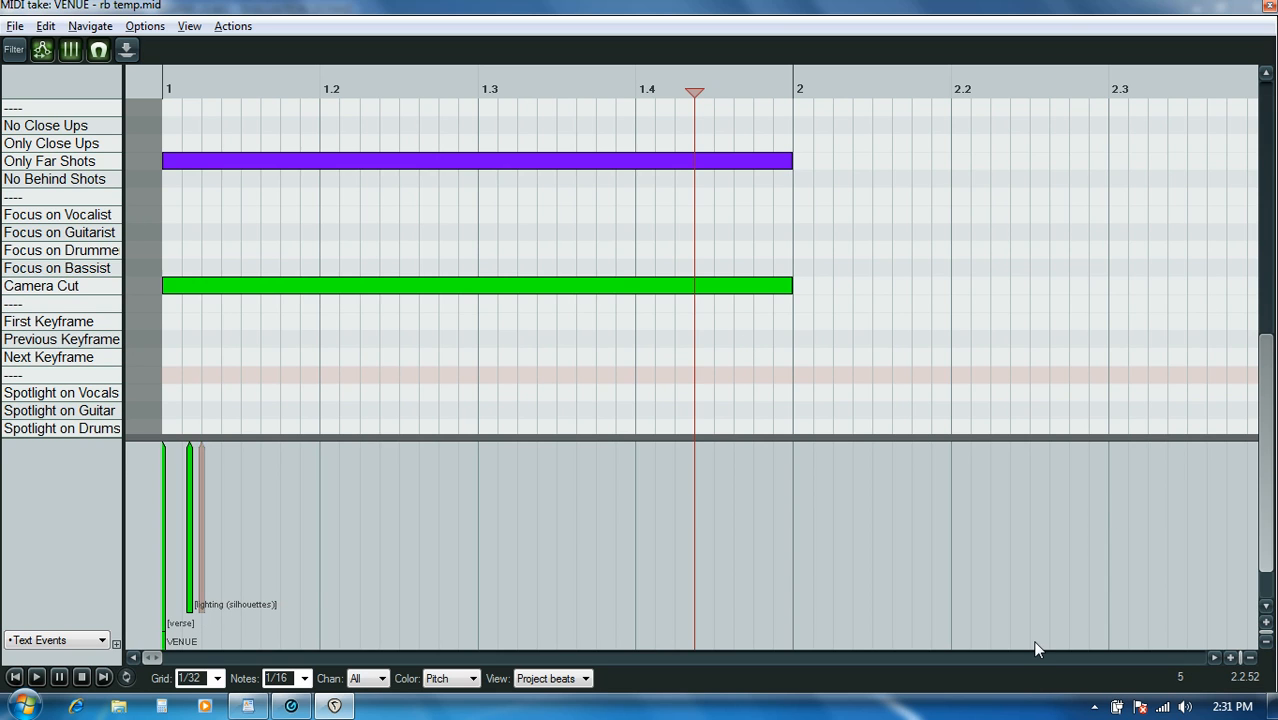
pyautogui.moveTo(1275, 390); pyautogui.dragTo(1272, 343)
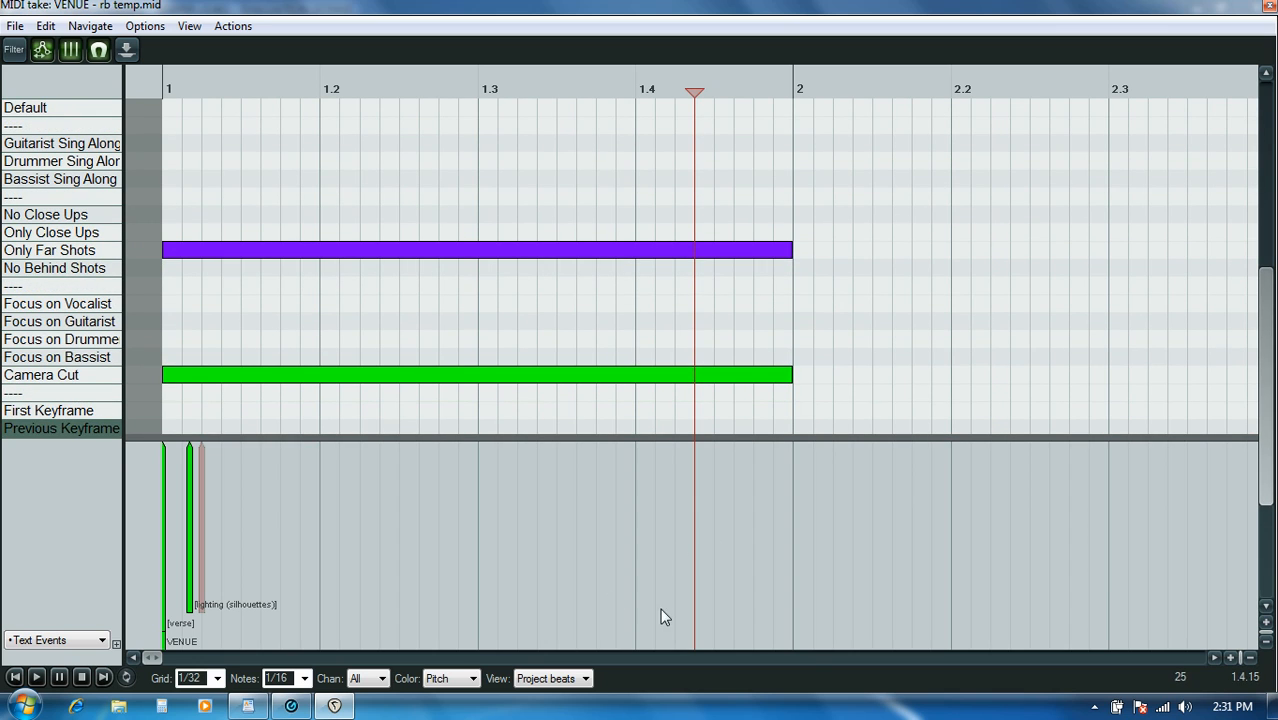
pyautogui.click(1247, 657)
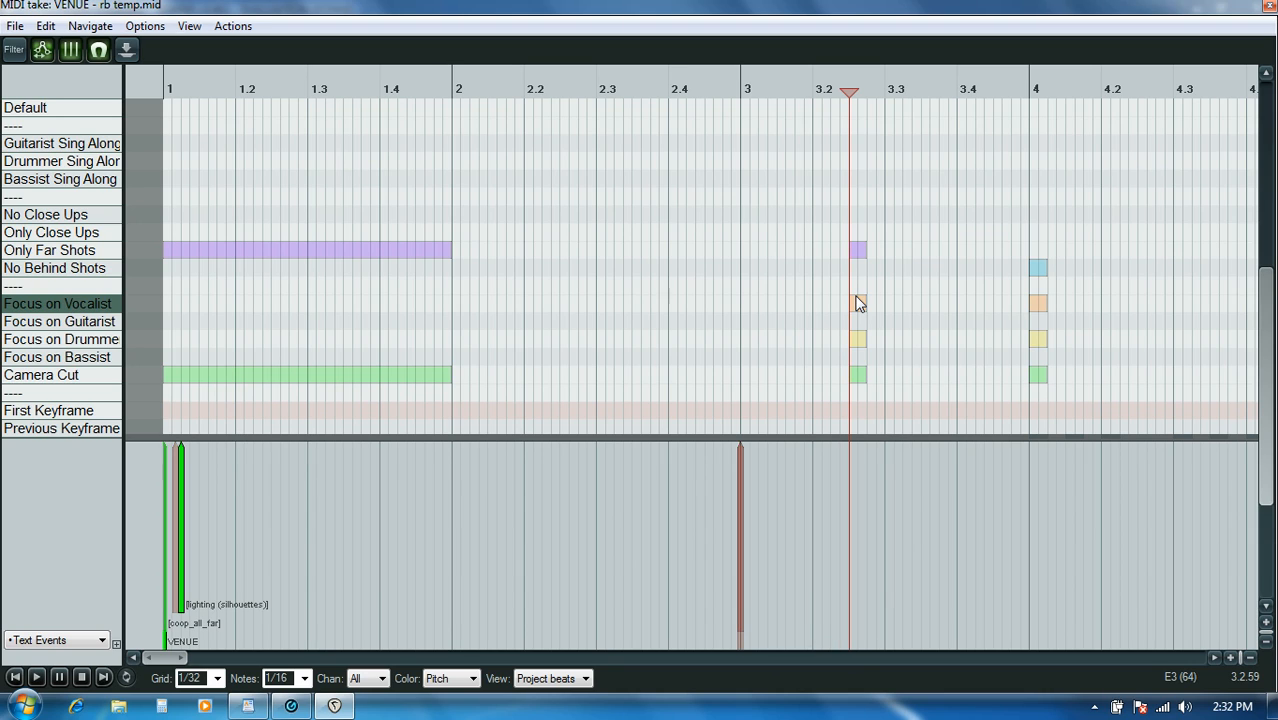
pyautogui.doubleClick(849, 490)
pyautogui.click(783, 327)
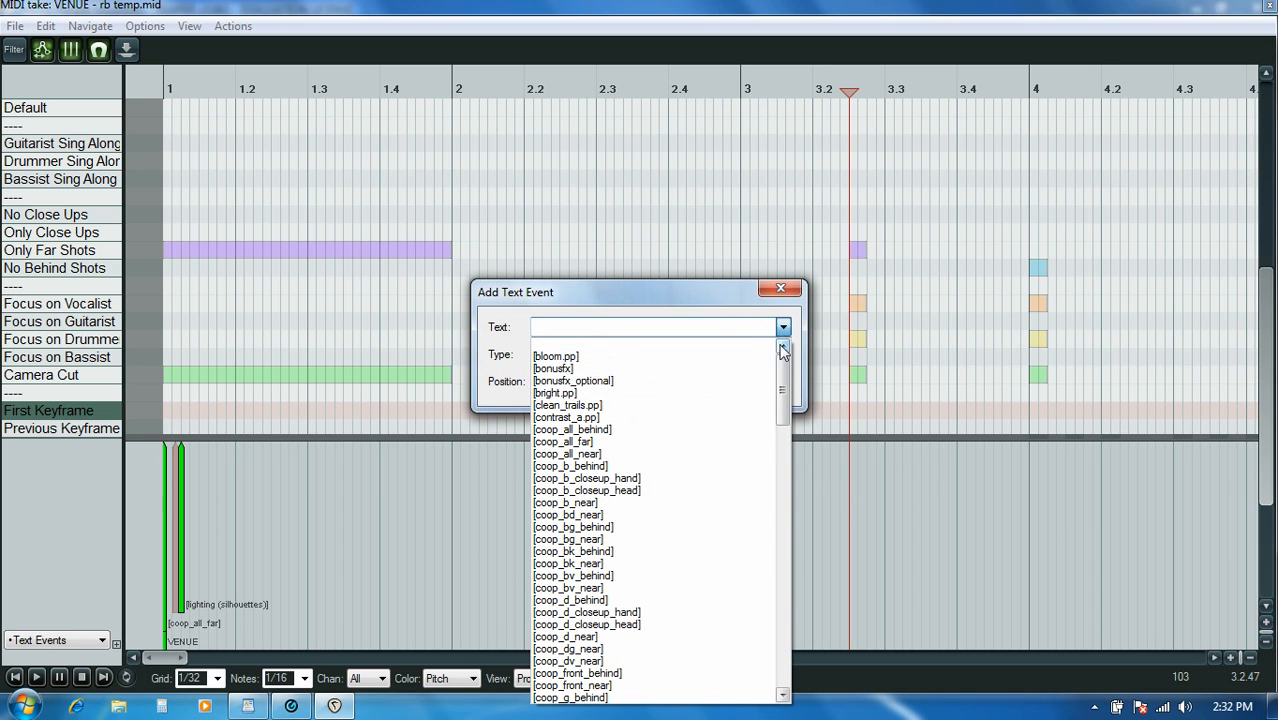
pyautogui.moveTo(783, 370); pyautogui.dragTo(783, 391)
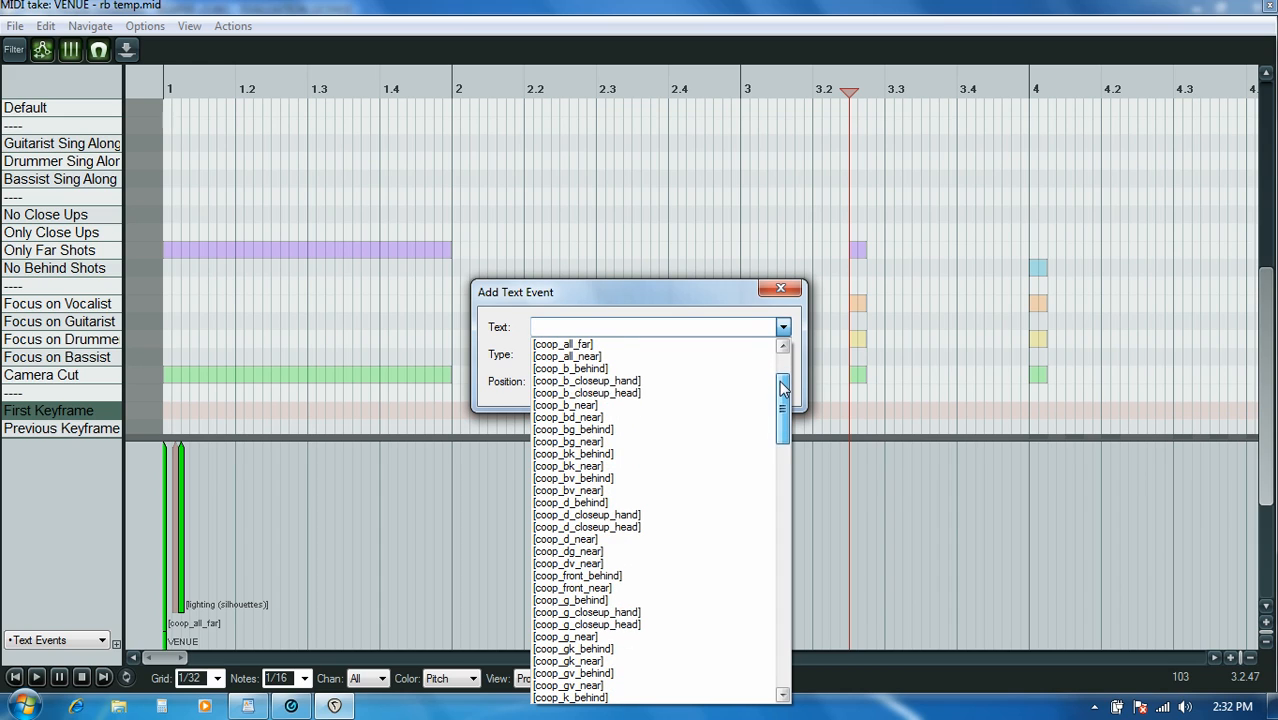
pyautogui.click(607, 564)
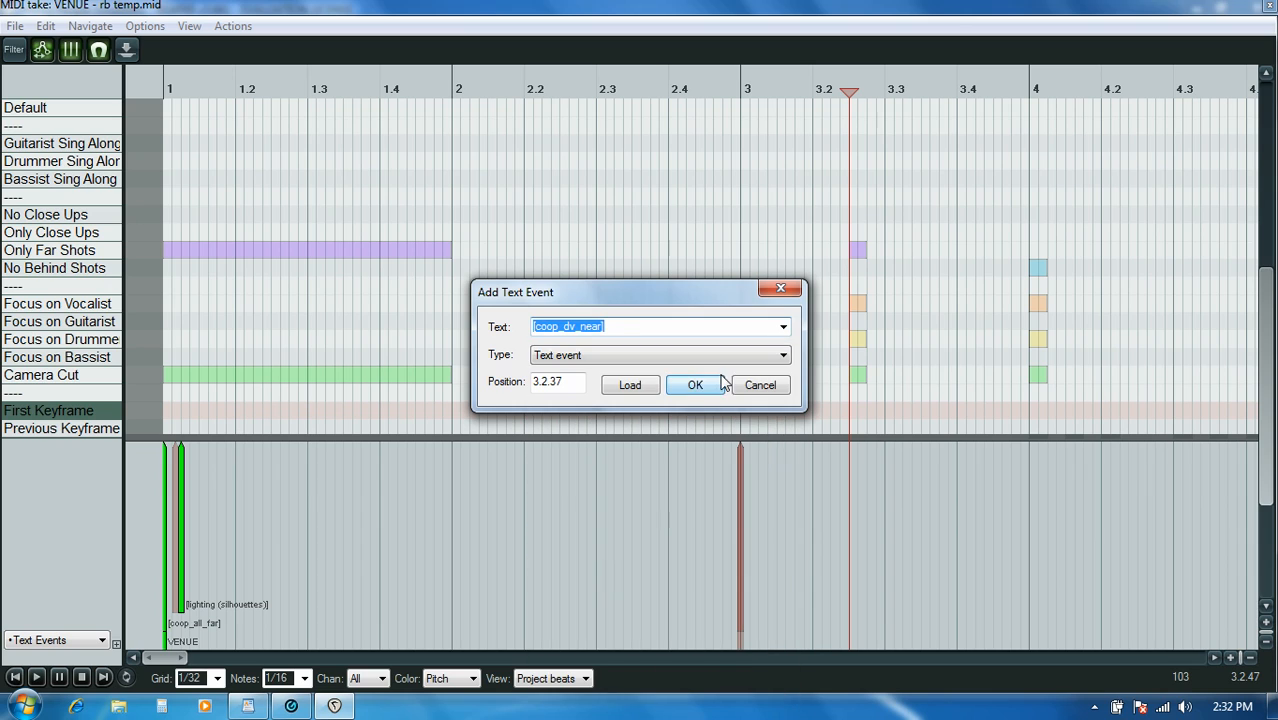
pyautogui.click(700, 388)
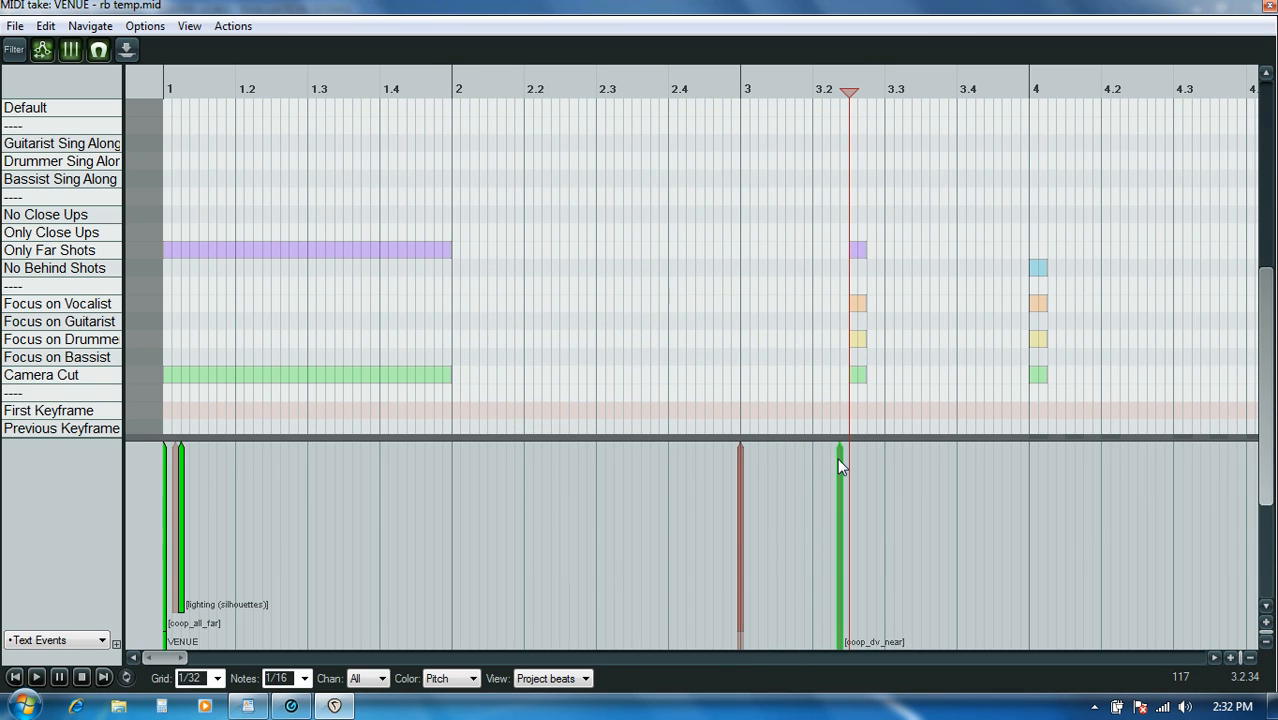
pyautogui.moveTo(840, 462); pyautogui.dragTo(851, 466)
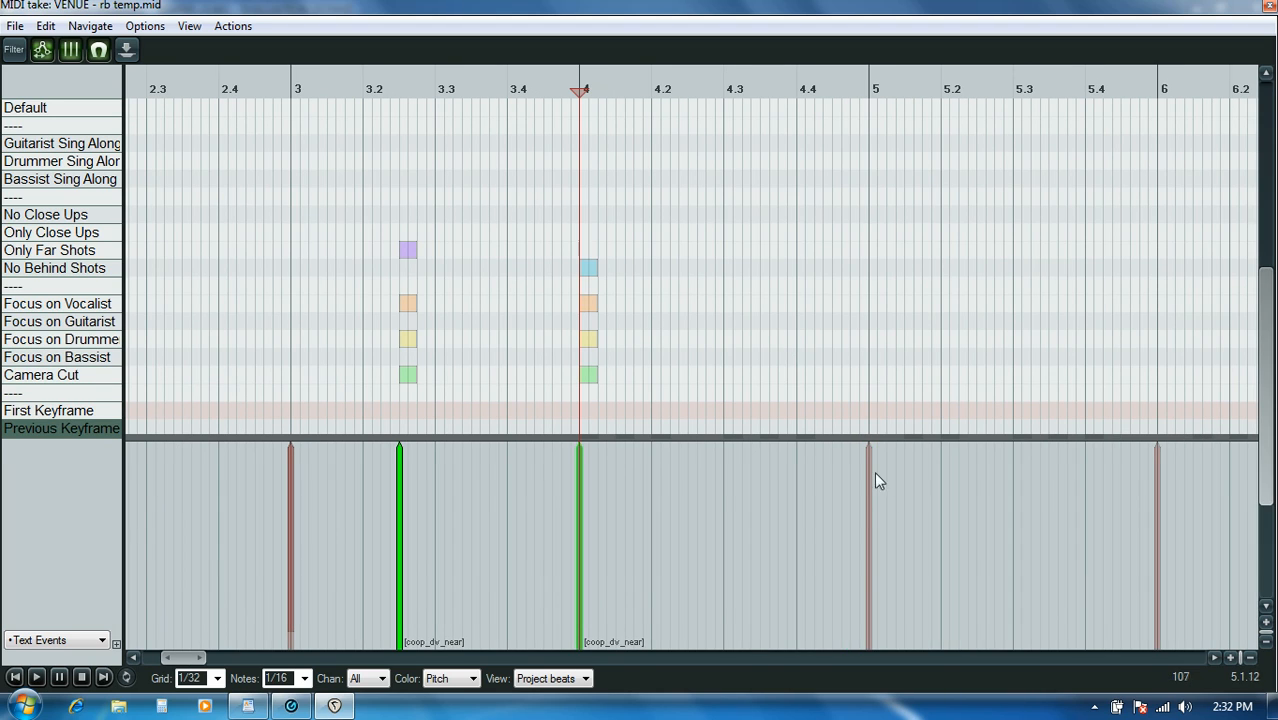
# Step: Check the original directed cut at measure 5, then add a [directed_bass_cls] text event to the duplicate take at the start of measure 5
pyautogui.click(869, 476)
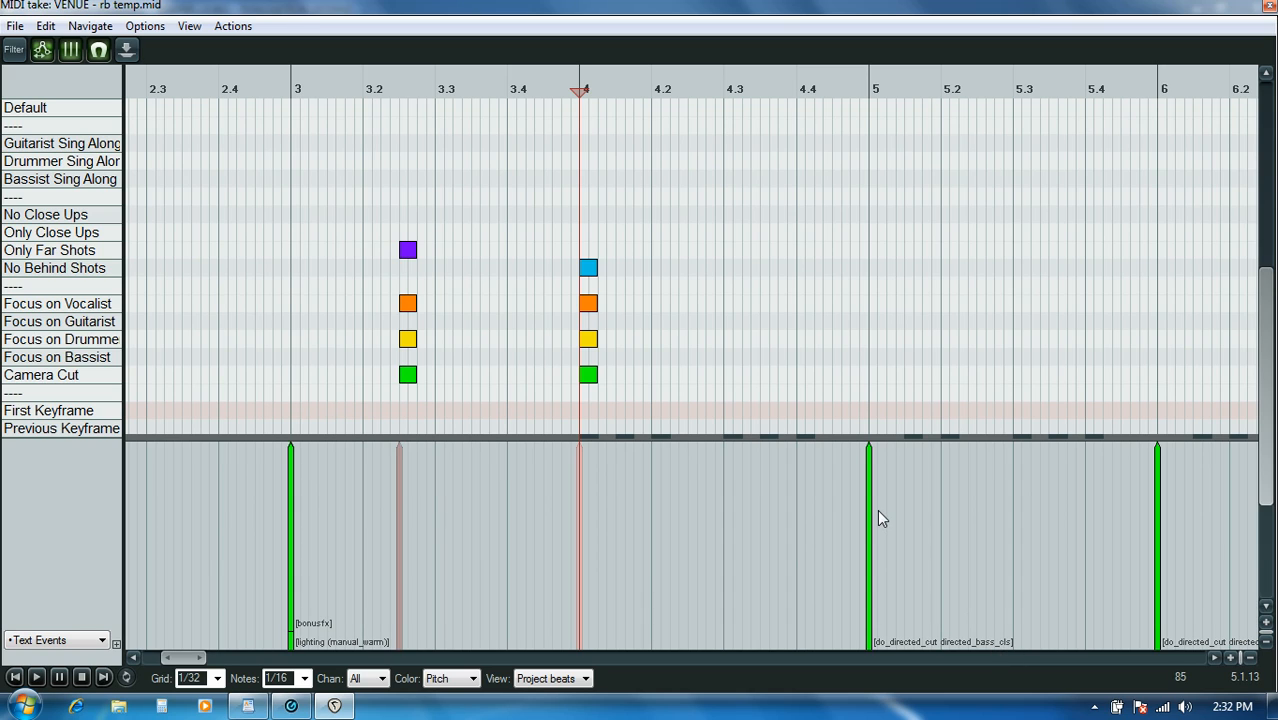
pyautogui.hotkey('ctrl', 'z')
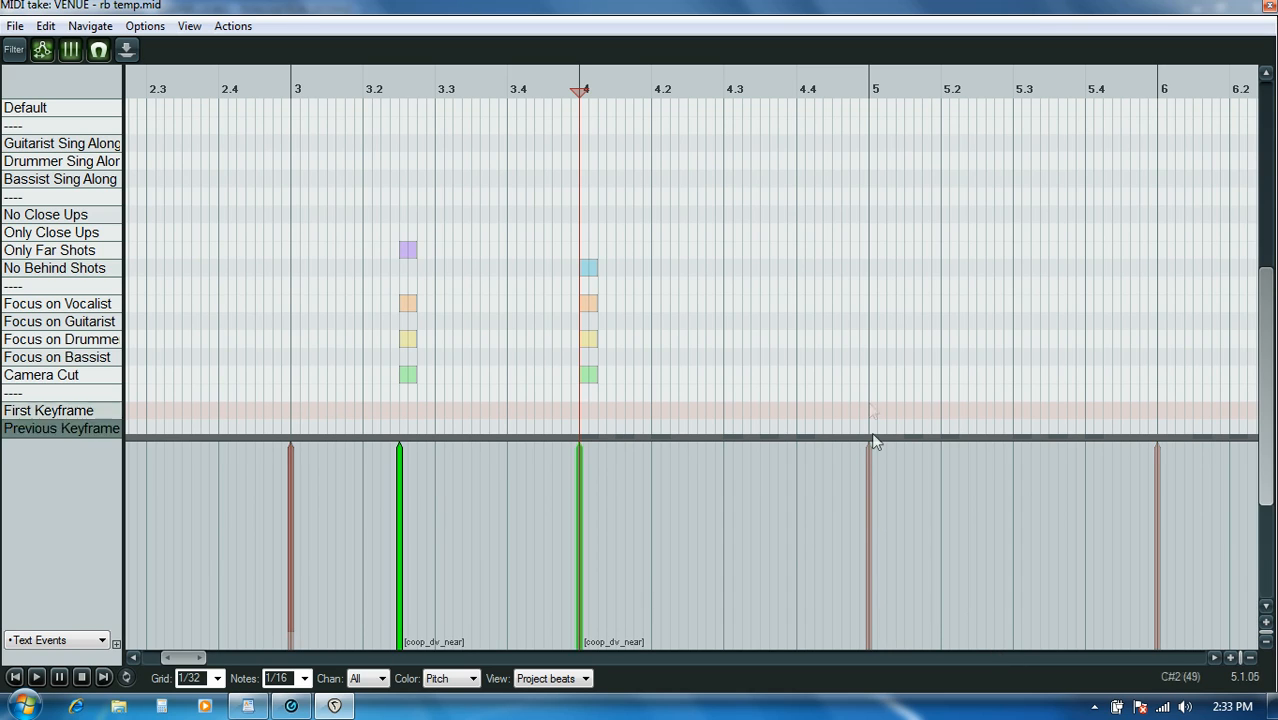
pyautogui.click(829, 379)
pyautogui.doubleClick(832, 462)
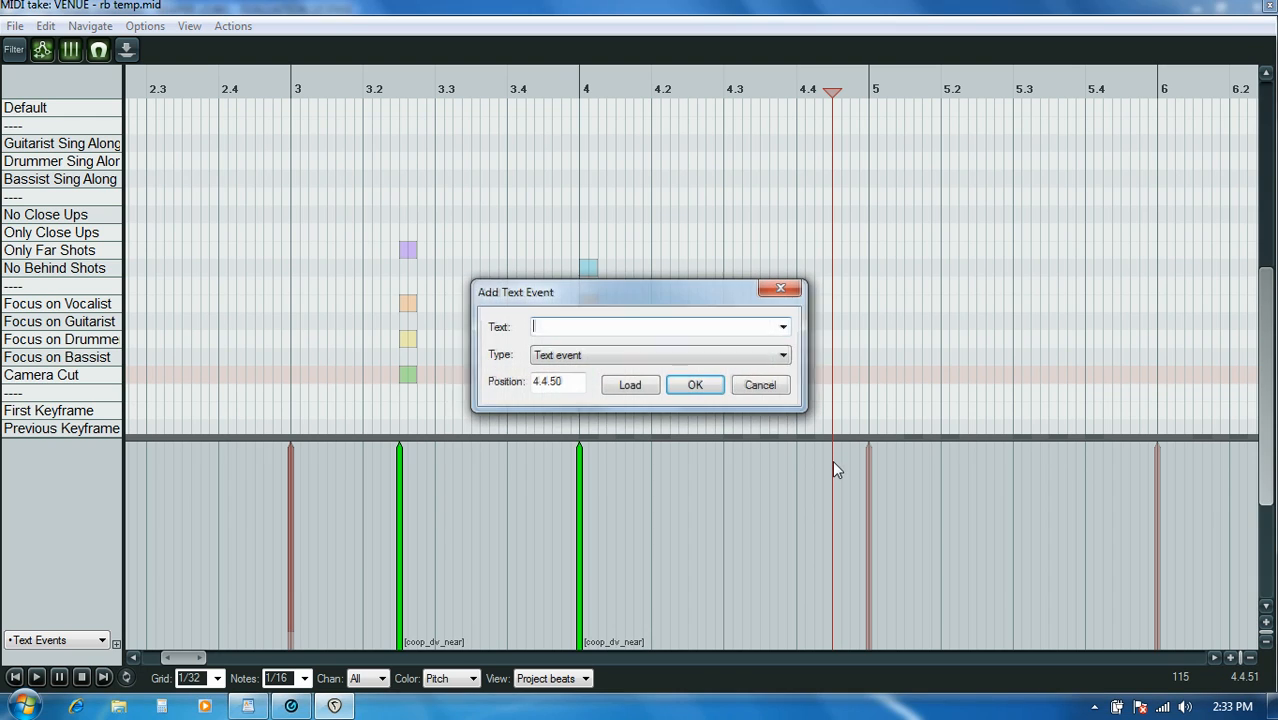
pyautogui.click(783, 327)
pyautogui.moveTo(786, 370); pyautogui.dragTo(799, 484)
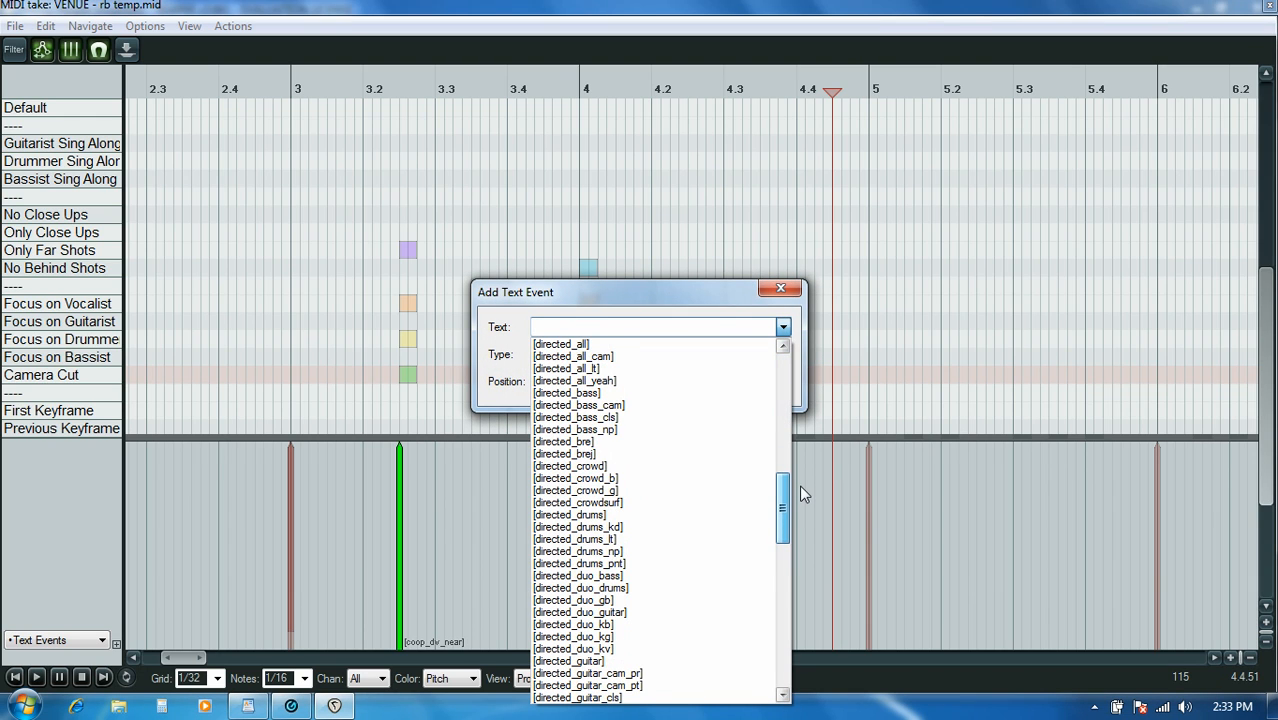
pyautogui.click(628, 417)
pyautogui.click(678, 380)
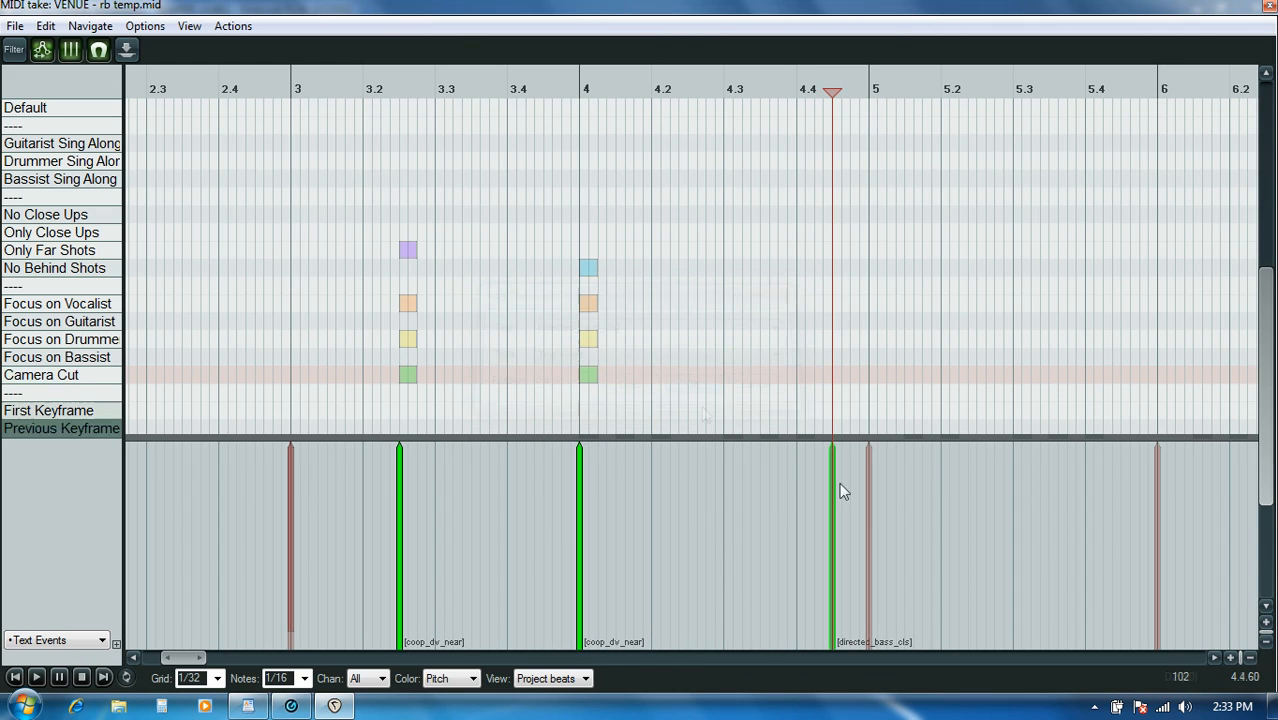
pyautogui.moveTo(833, 481); pyautogui.dragTo(870, 479)
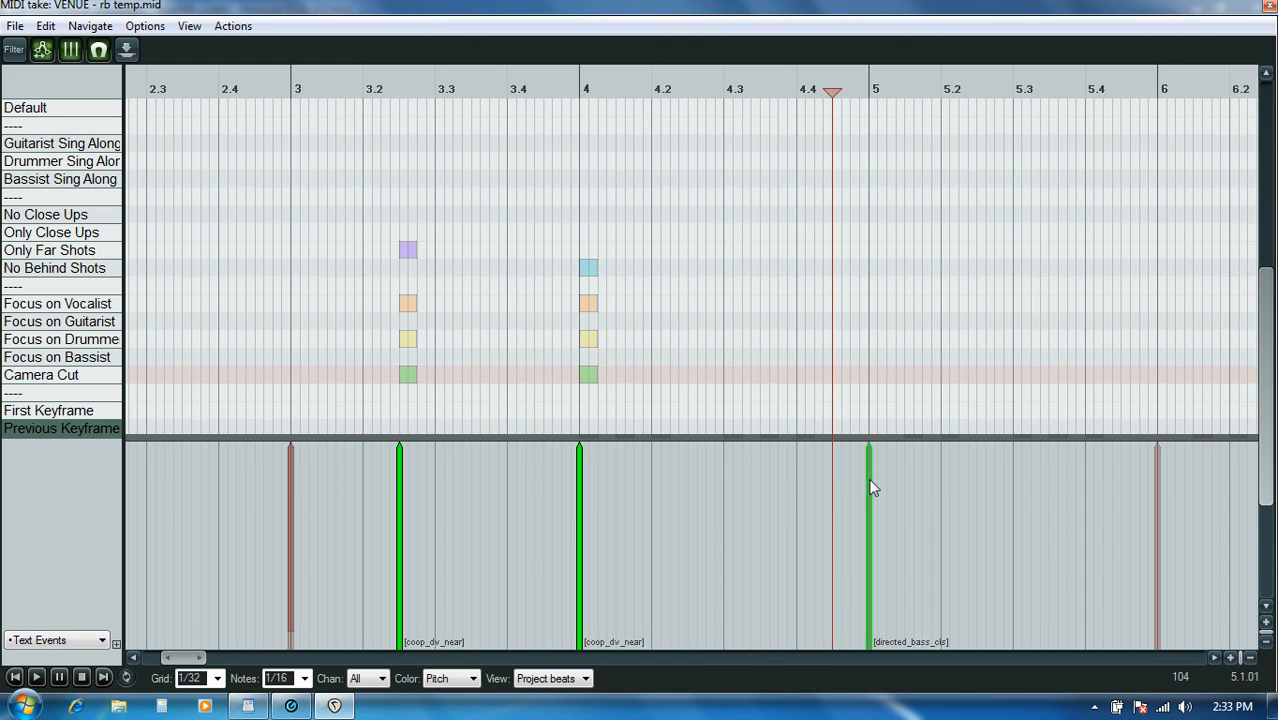
# Step: Check the original directed cut at measure 6 and add a matching [directed_drums_lt] text event to the duplicate take at that measure's start
pyautogui.click(1213, 657)
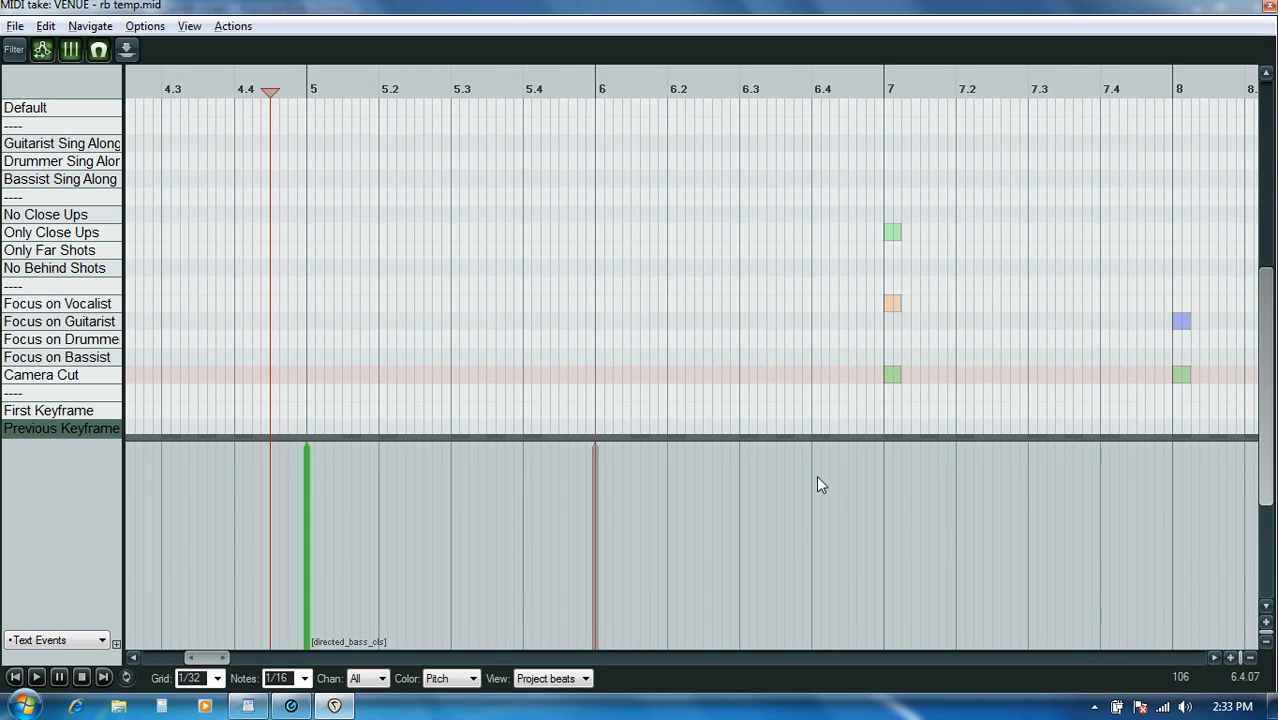
pyautogui.hotkey('ctrl', 'alt', 'Down')
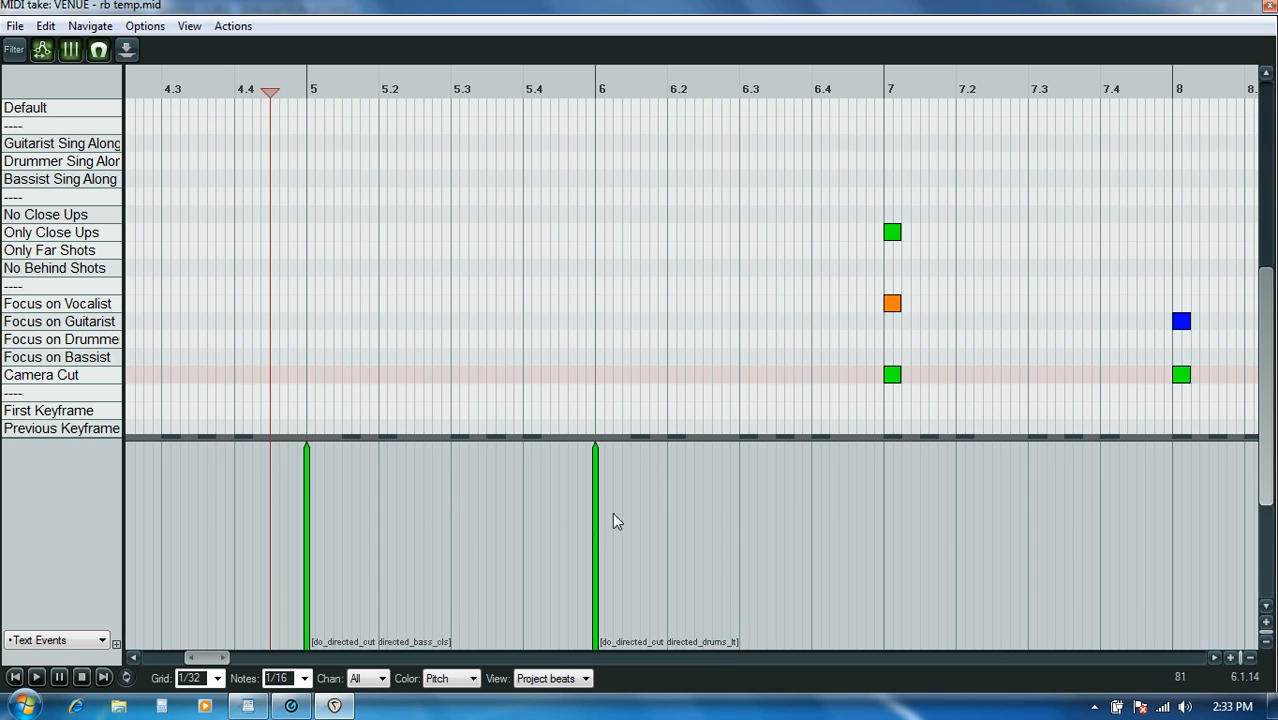
pyautogui.click(536, 378)
pyautogui.press('Delete')
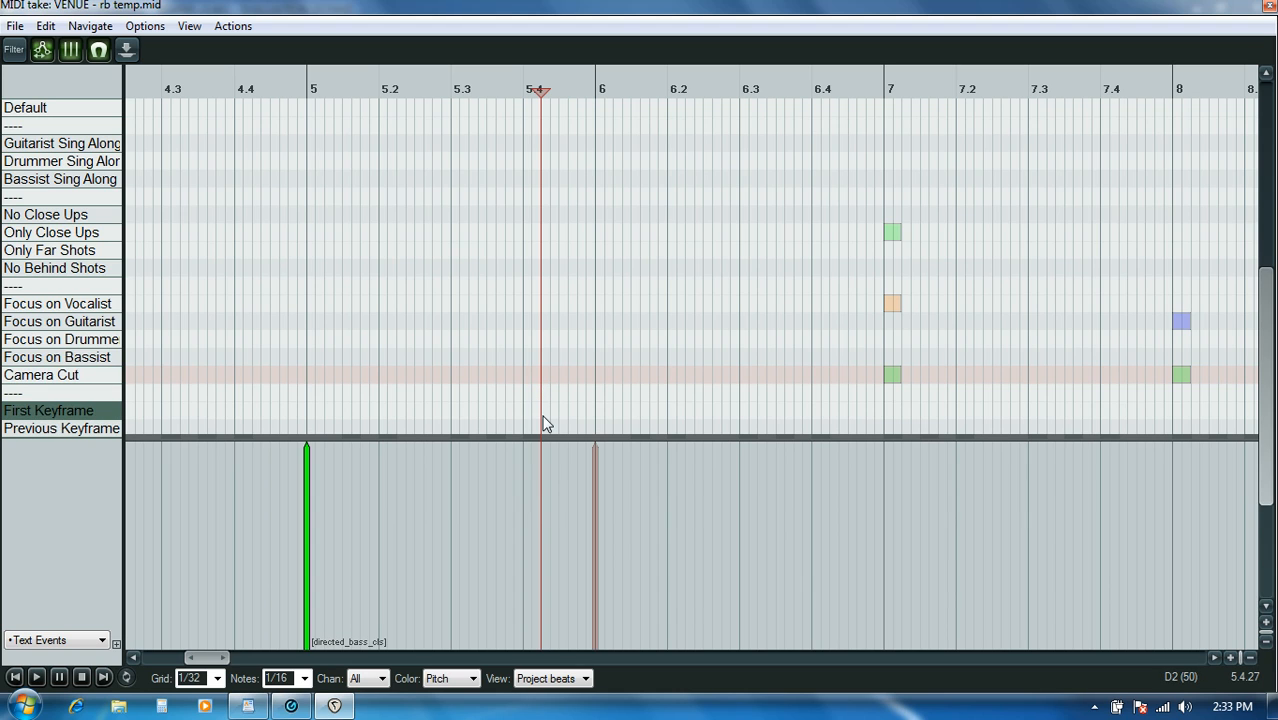
pyautogui.doubleClick(548, 479)
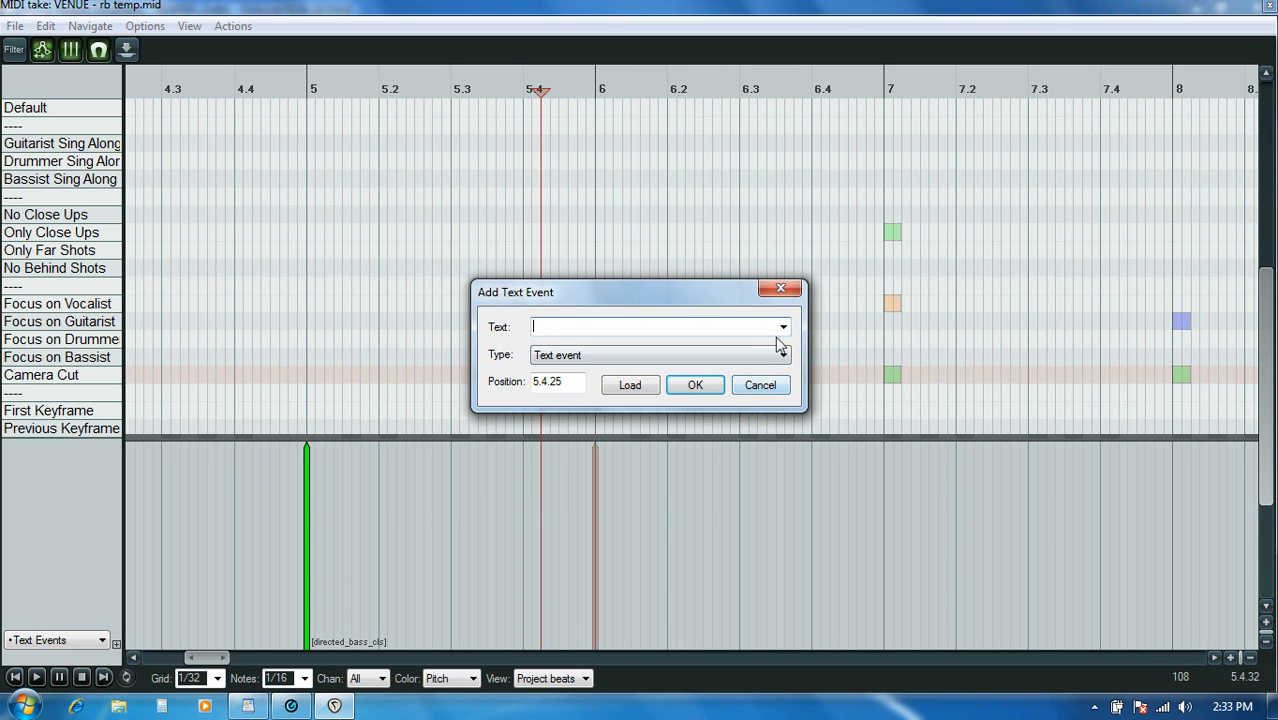
pyautogui.click(784, 328)
pyautogui.moveTo(782, 368); pyautogui.dragTo(792, 492)
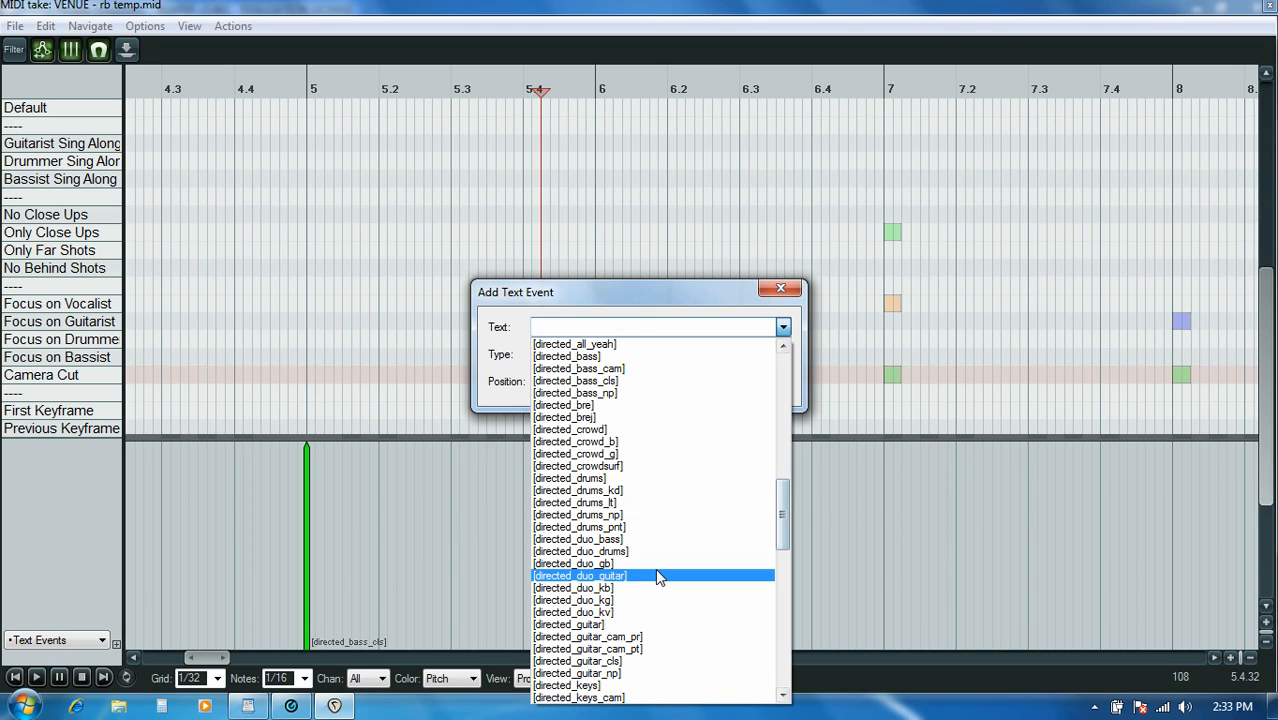
pyautogui.click(642, 502)
pyautogui.click(690, 386)
pyautogui.moveTo(549, 508); pyautogui.dragTo(599, 521)
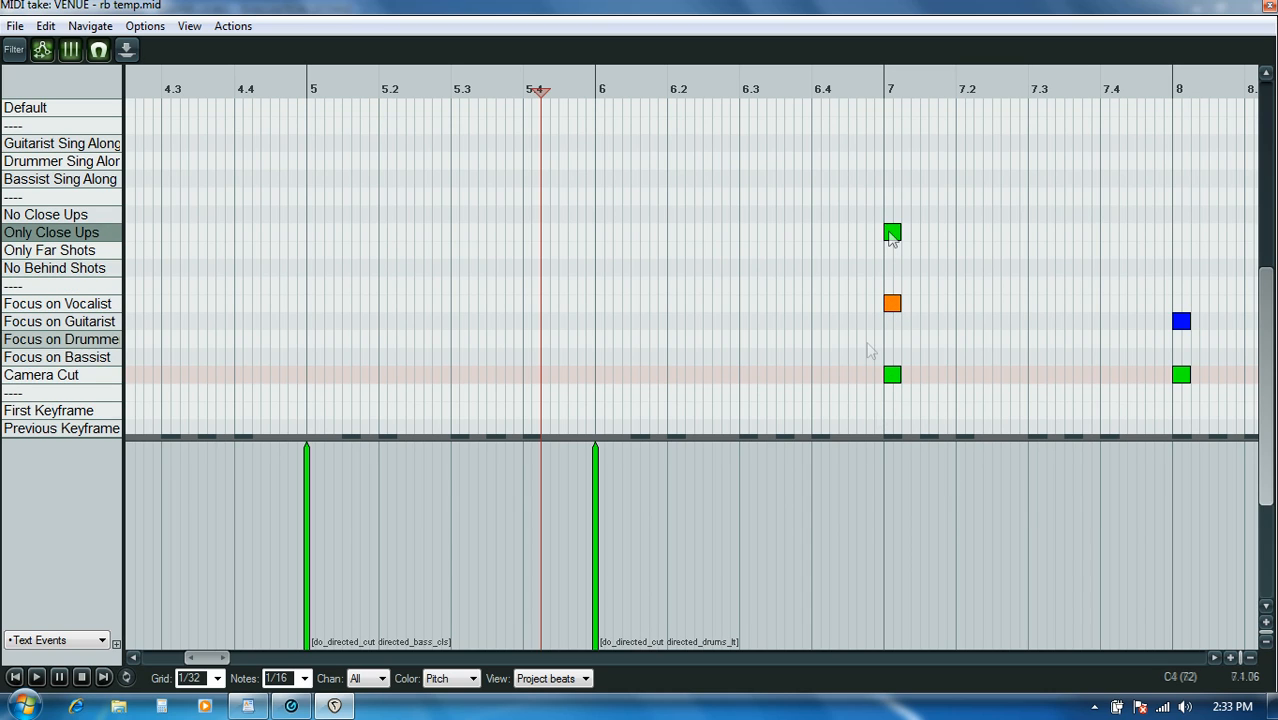
# Step: Add a [coop_v_closeup] text event for the vocalist close-up cut and move it to the start of measure 7
pyautogui.click(865, 415)
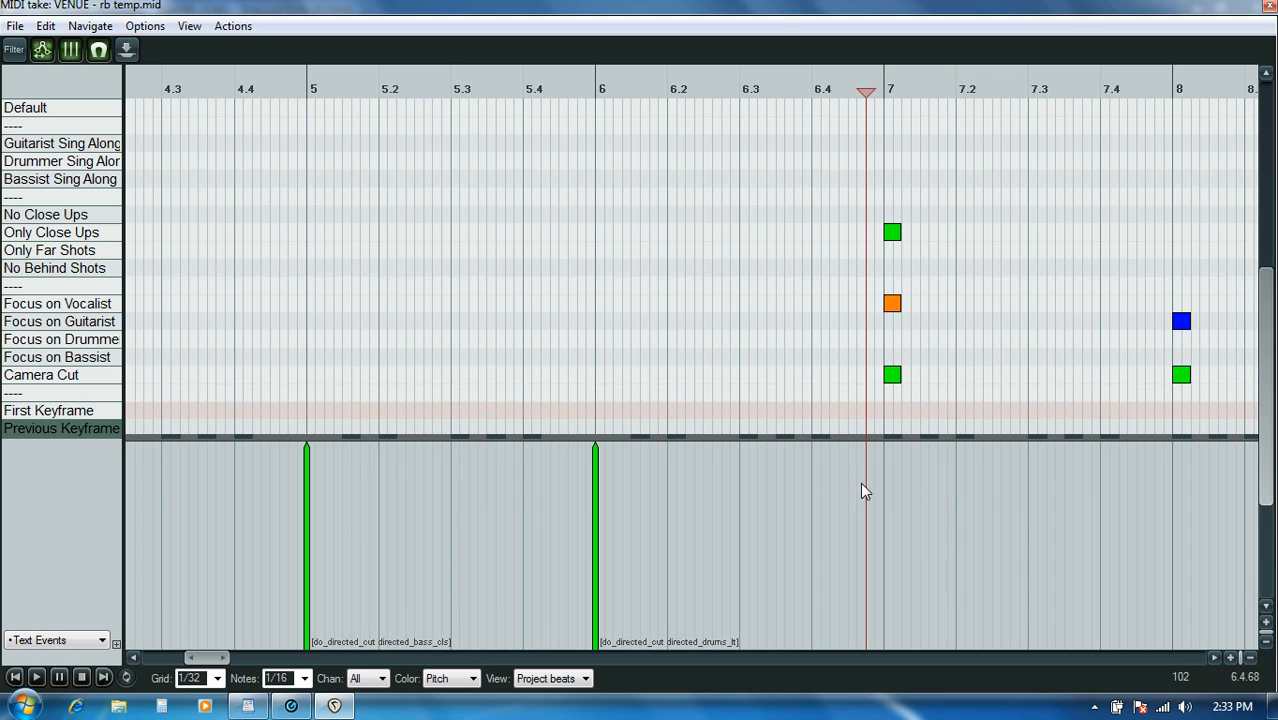
pyautogui.doubleClick(865, 490)
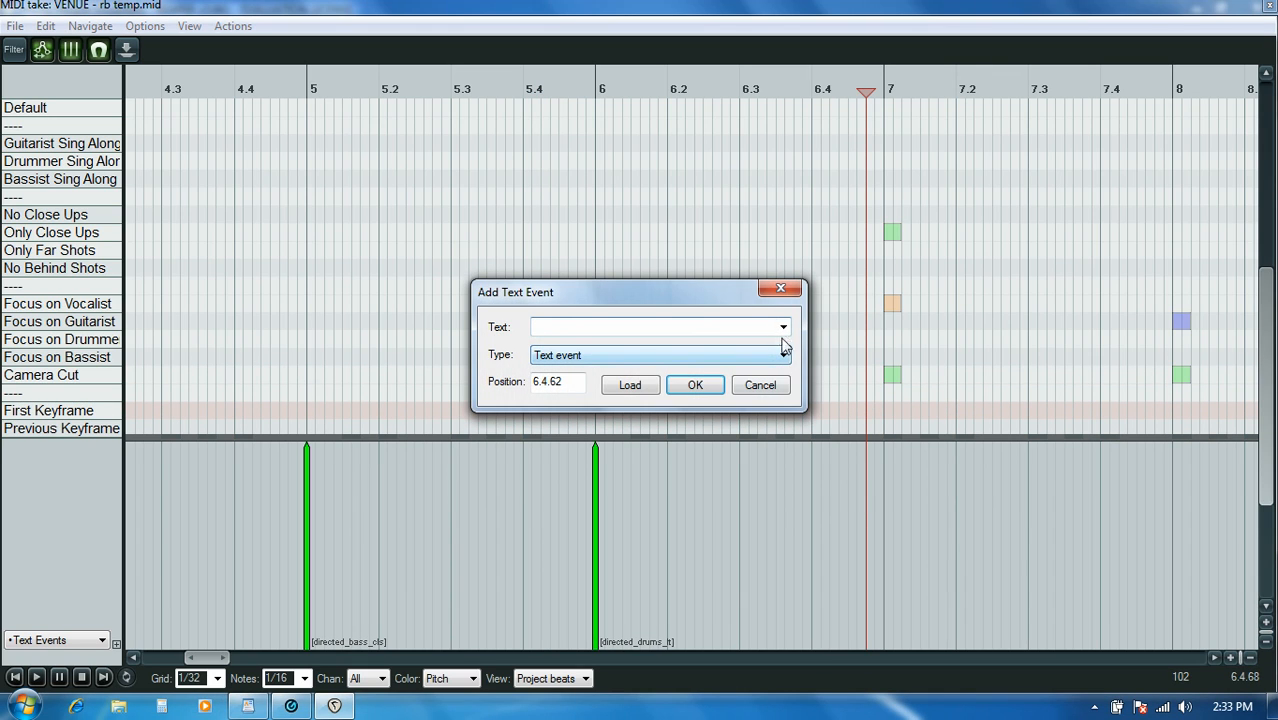
pyautogui.click(783, 328)
pyautogui.moveTo(786, 368); pyautogui.dragTo(785, 428)
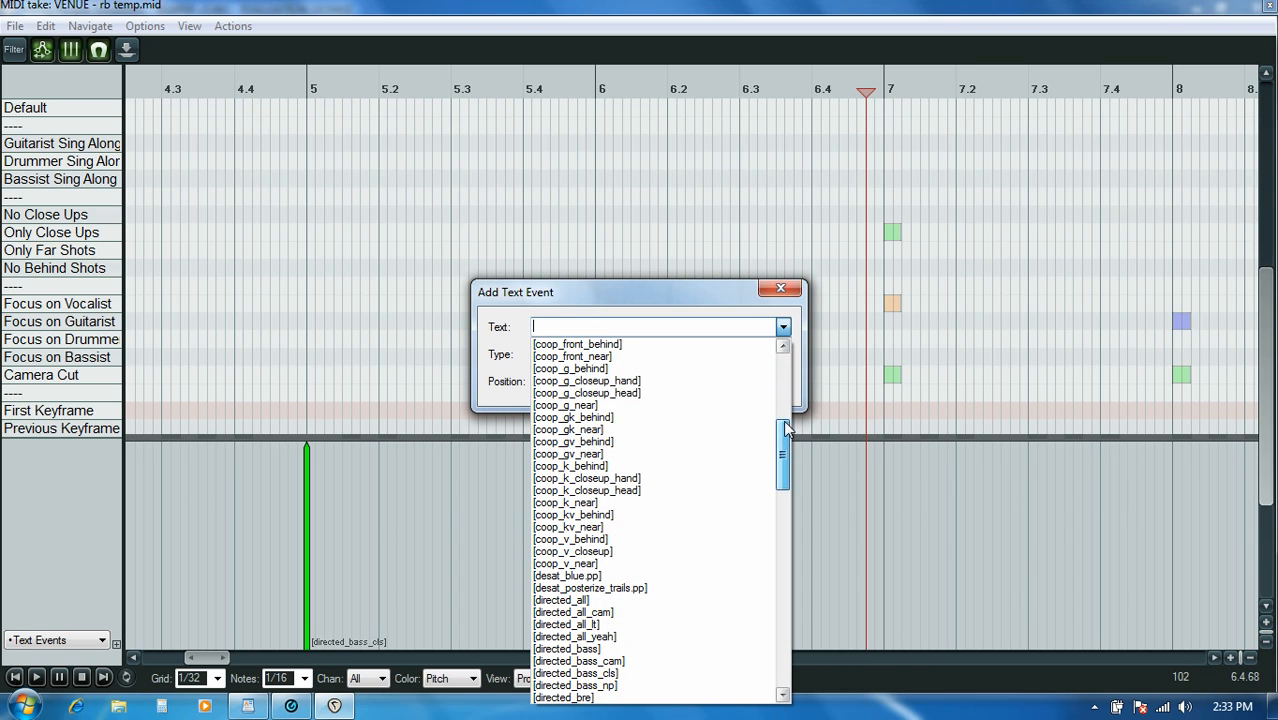
pyautogui.click(604, 551)
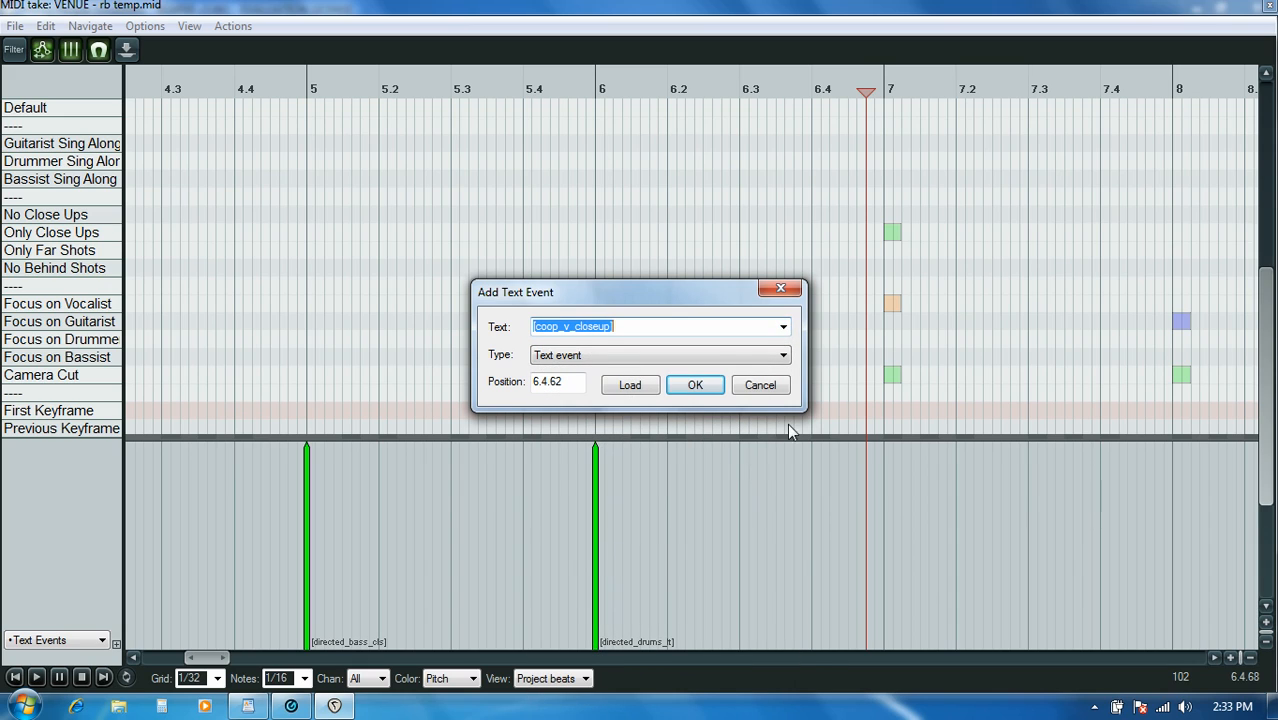
pyautogui.click(695, 382)
pyautogui.moveTo(856, 461); pyautogui.dragTo(893, 465)
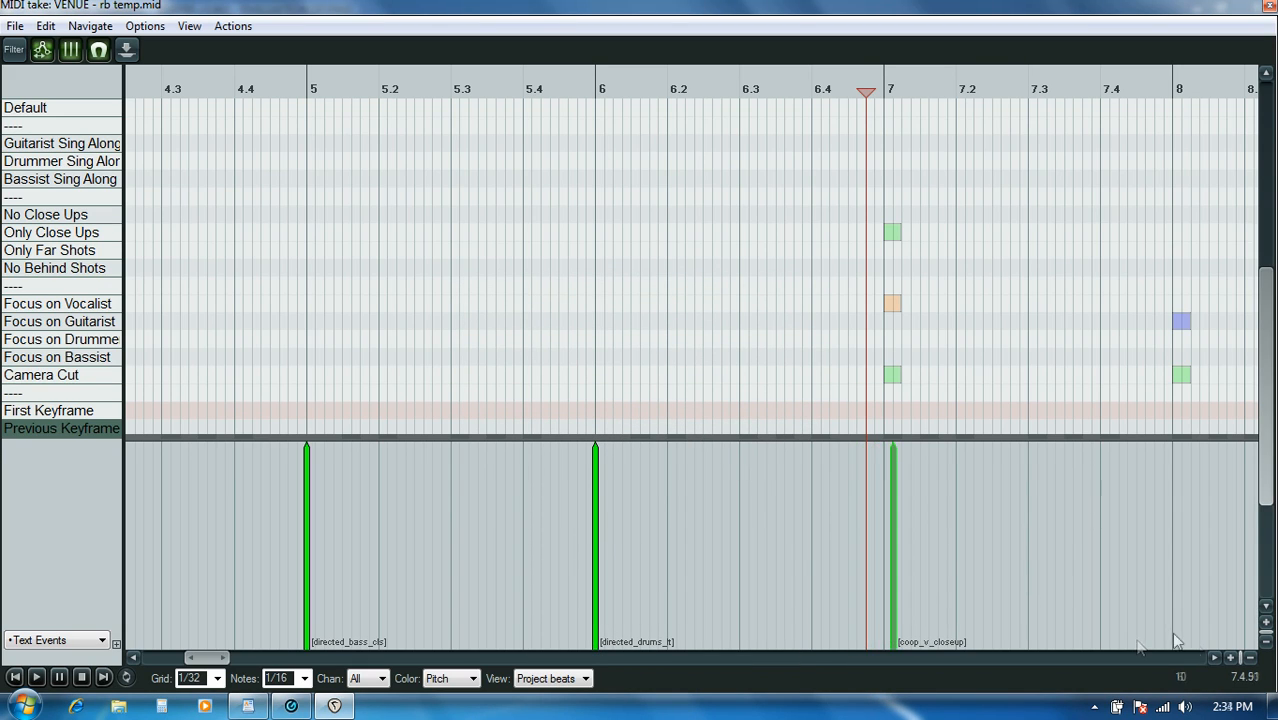
pyautogui.click(1214, 657)
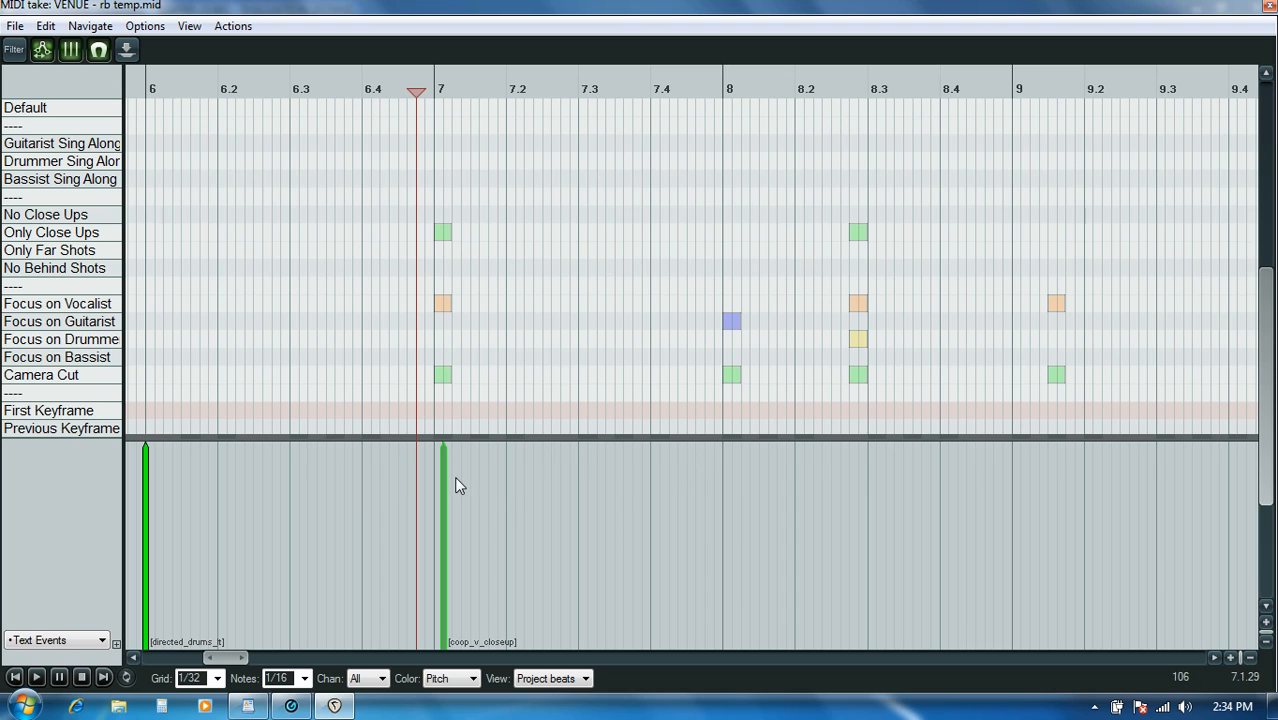
pyautogui.moveTo(445, 475); pyautogui.dragTo(439, 473)
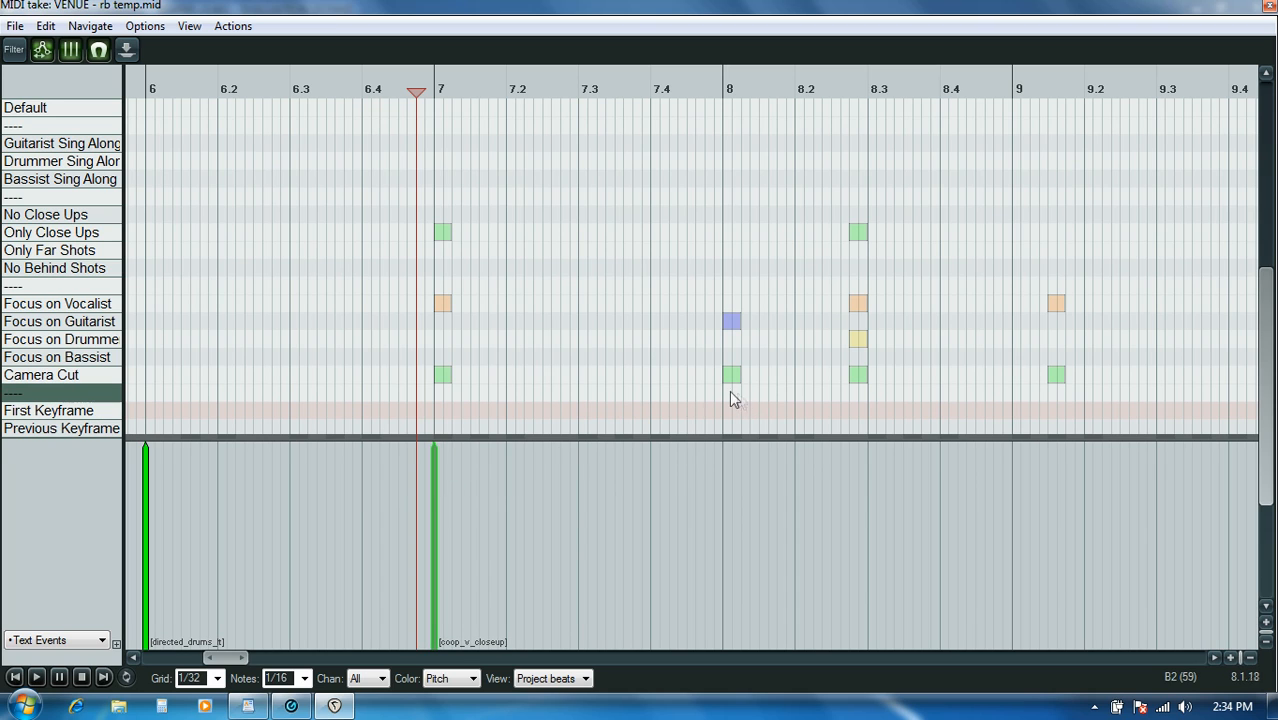
# Step: Add a [coop_g_near] text event for the guitarist camera cut and move it to the start of measure 8
pyautogui.click(678, 399)
pyautogui.doubleClick(677, 448)
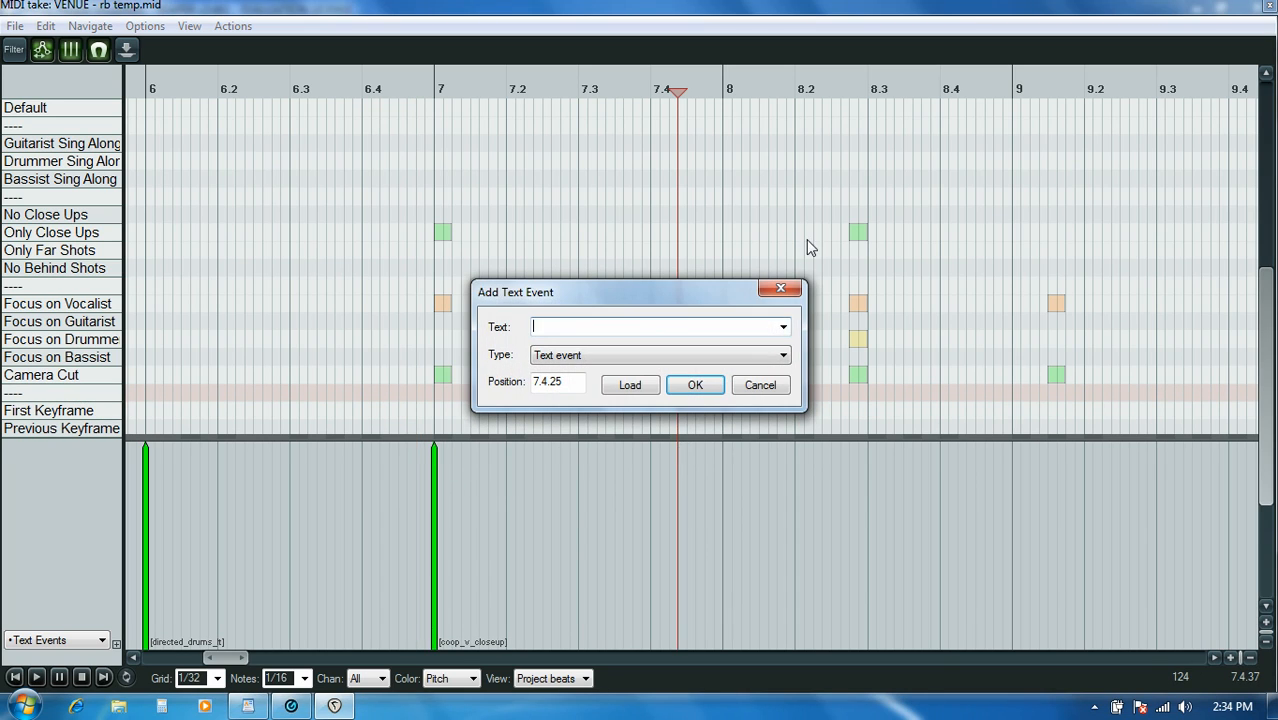
pyautogui.click(783, 328)
pyautogui.scroll(-7, 782, 428)
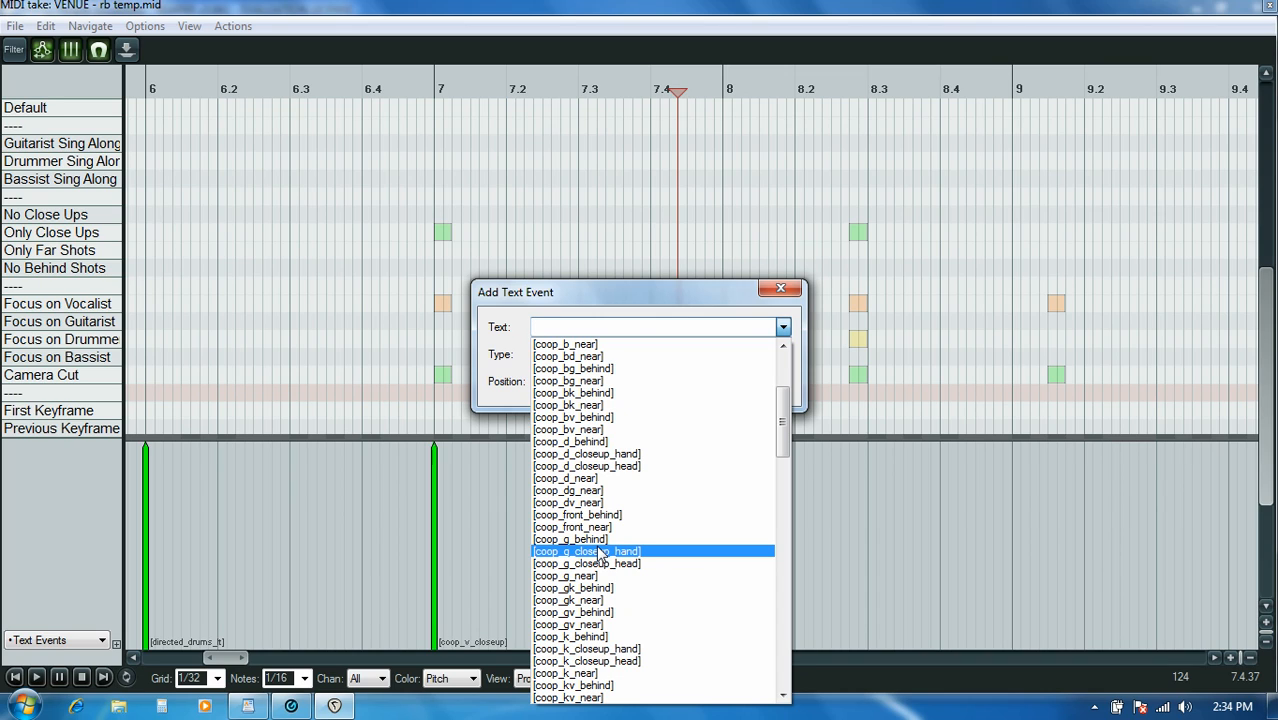
pyautogui.click(590, 578)
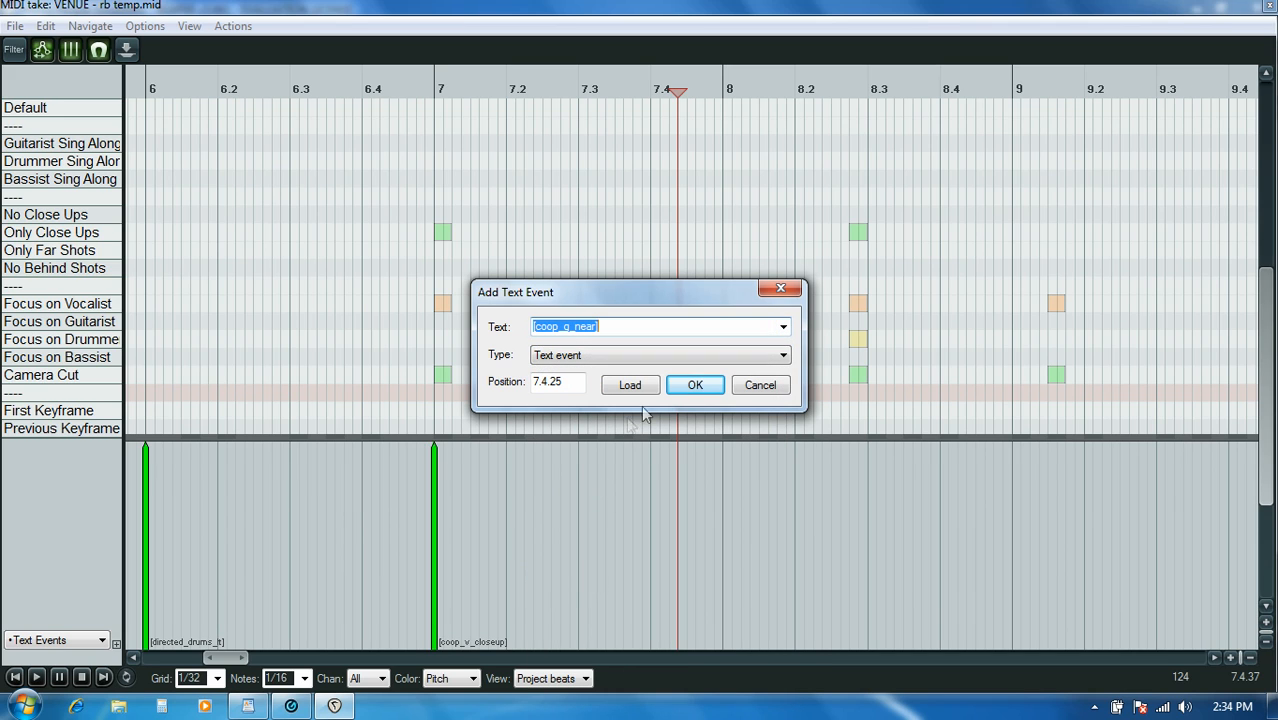
pyautogui.click(698, 380)
pyautogui.moveTo(668, 501); pyautogui.dragTo(724, 510)
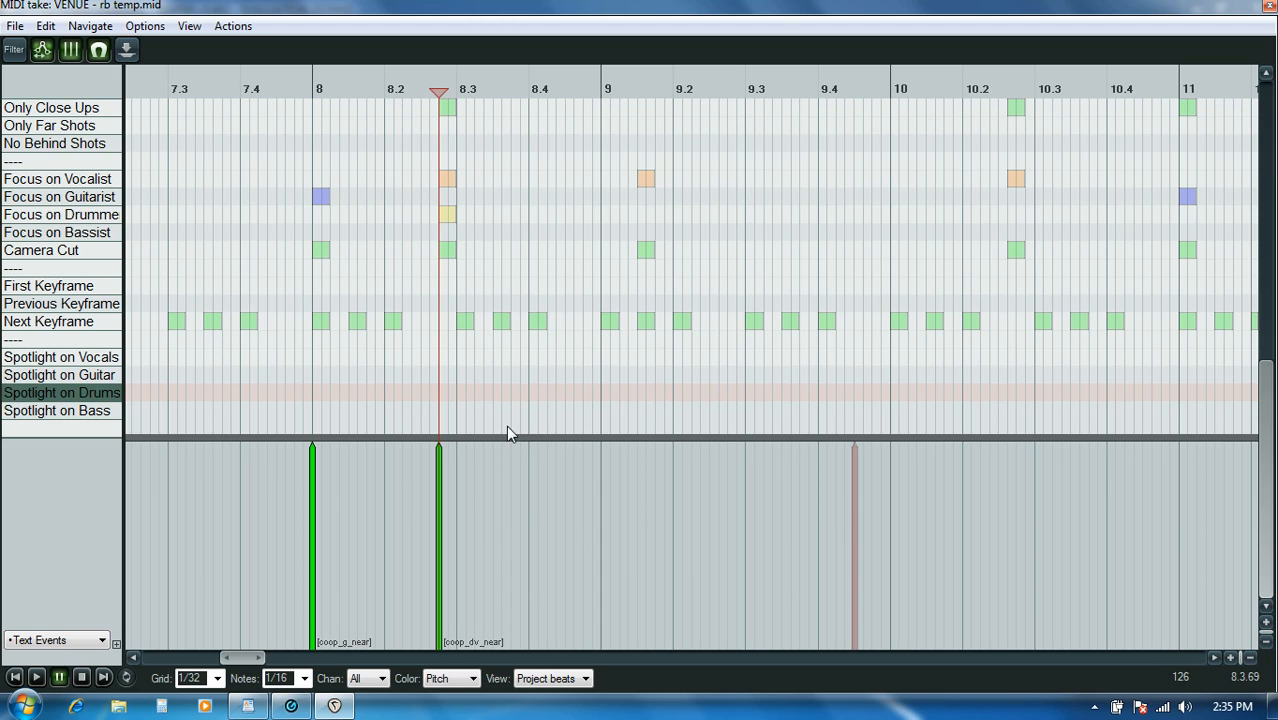
# Step: Look through the lighting, keyframe and post-process entries offered for a new text event, and close without adding one
pyautogui.doubleClick(525, 557)
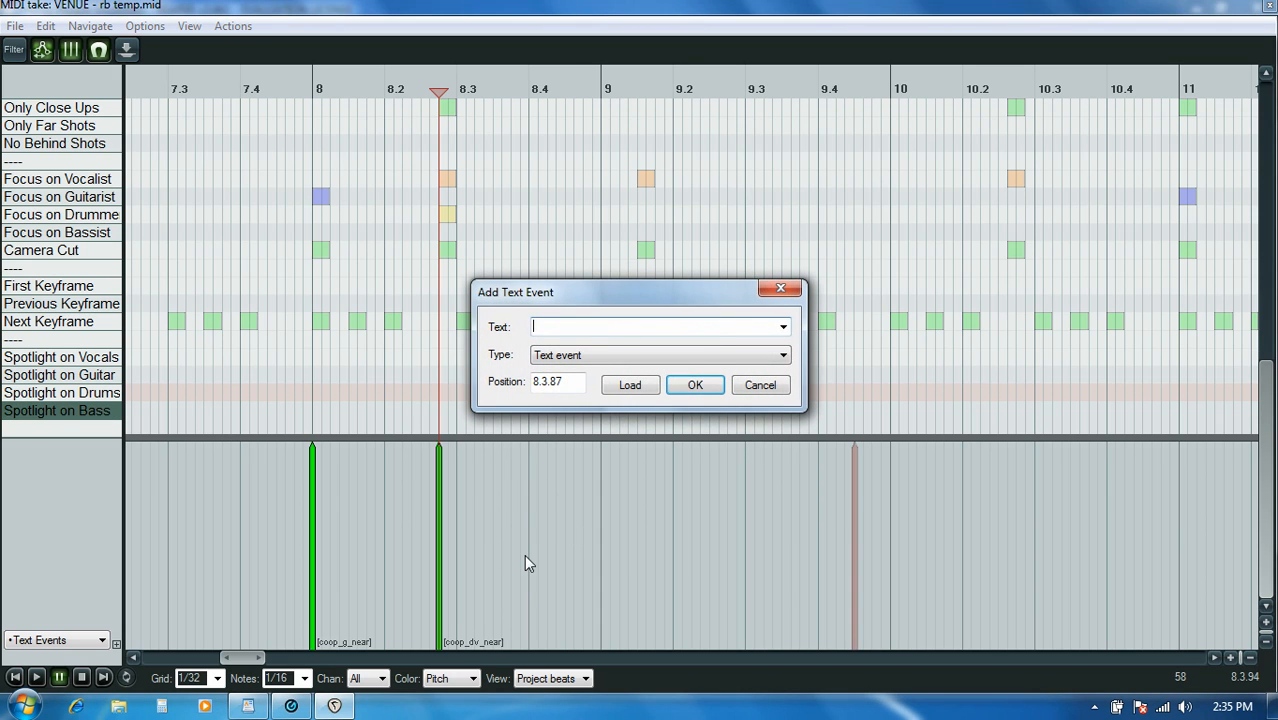
pyautogui.click(783, 326)
pyautogui.moveTo(783, 362); pyautogui.dragTo(802, 636)
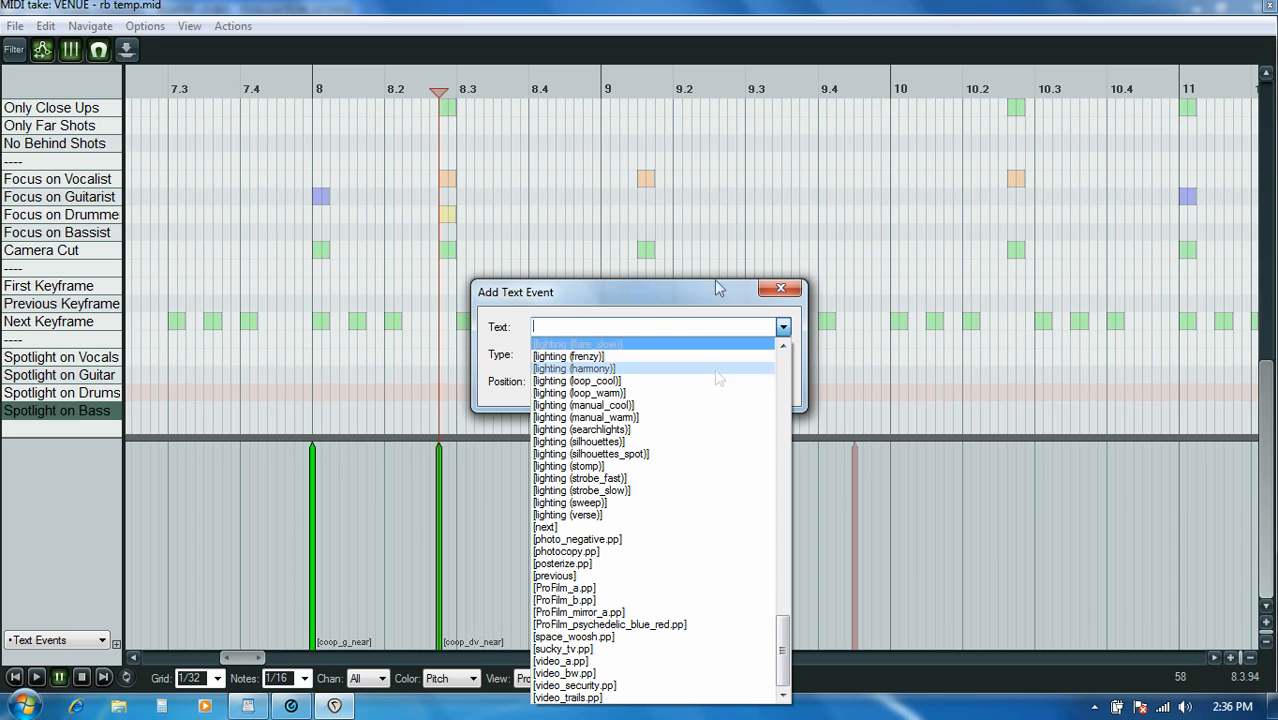
pyautogui.click(707, 296)
pyautogui.click(759, 381)
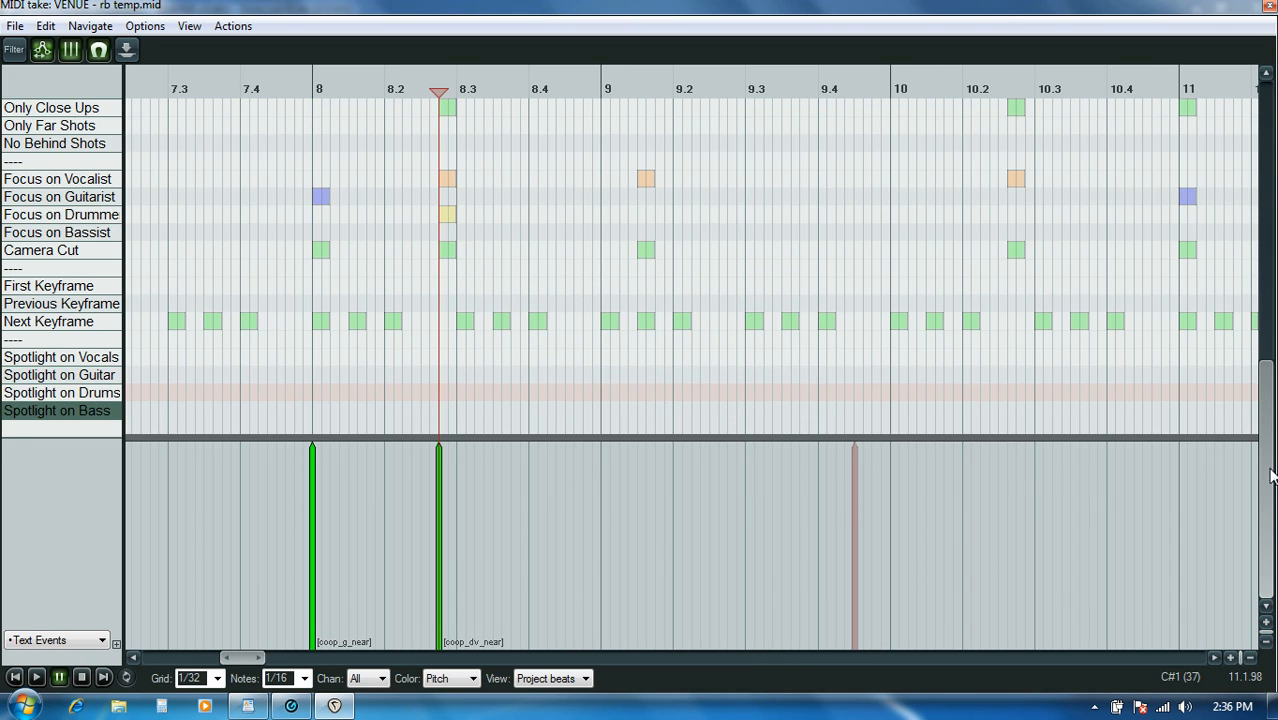
# Step: Add a [coop_front_near] text event for the camera cut focusing on all four members and move it to the start of measure 22
pyautogui.moveTo(1270, 476); pyautogui.dragTo(1270, 436)
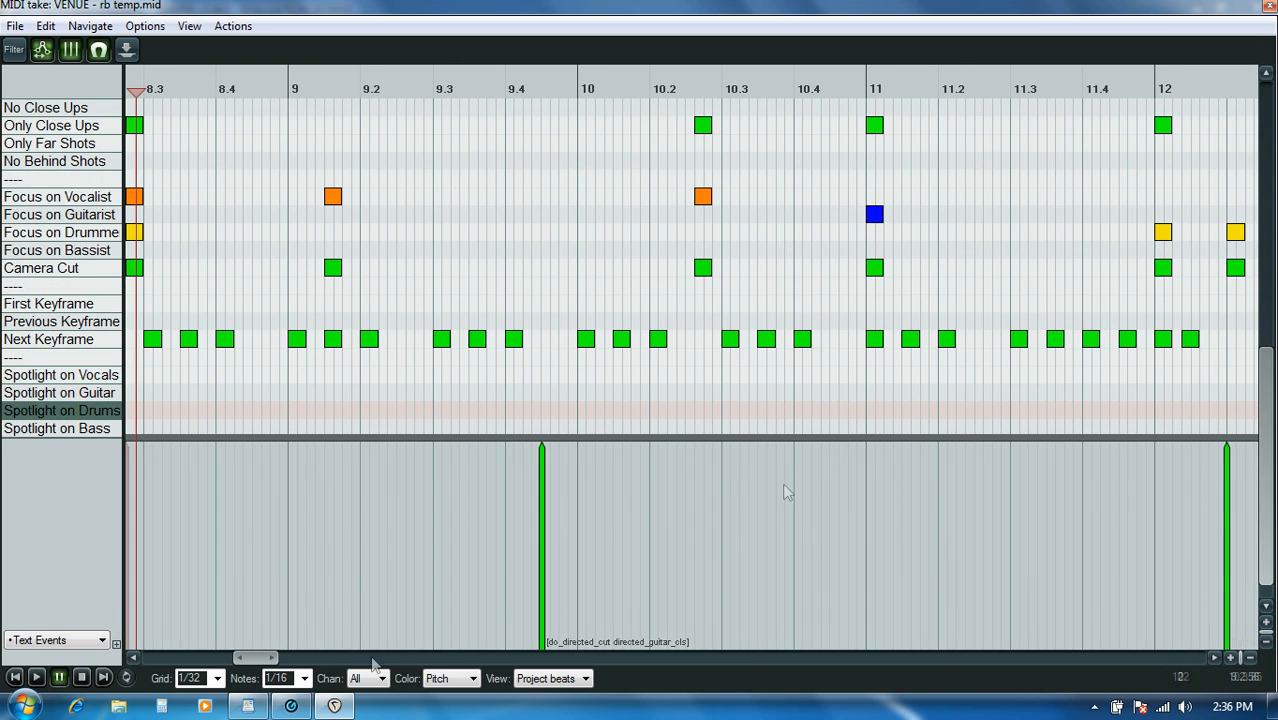
pyautogui.moveTo(249, 657); pyautogui.dragTo(380, 627)
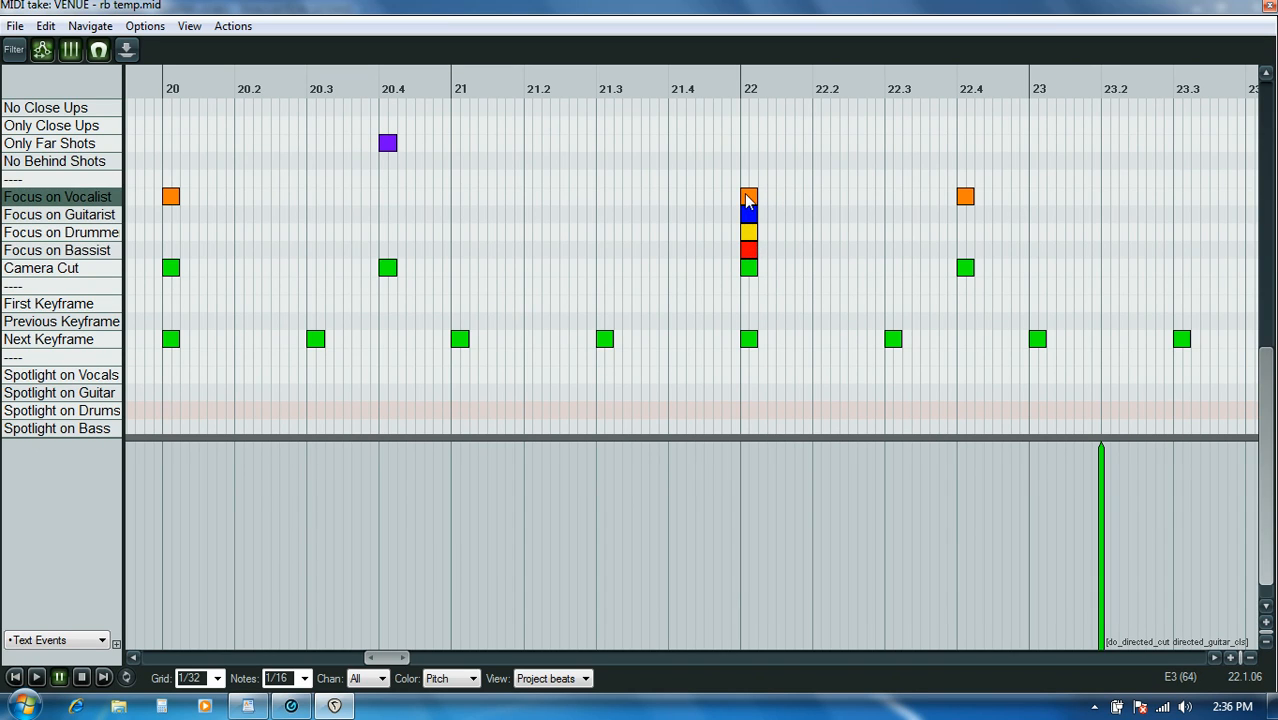
pyautogui.click(722, 408)
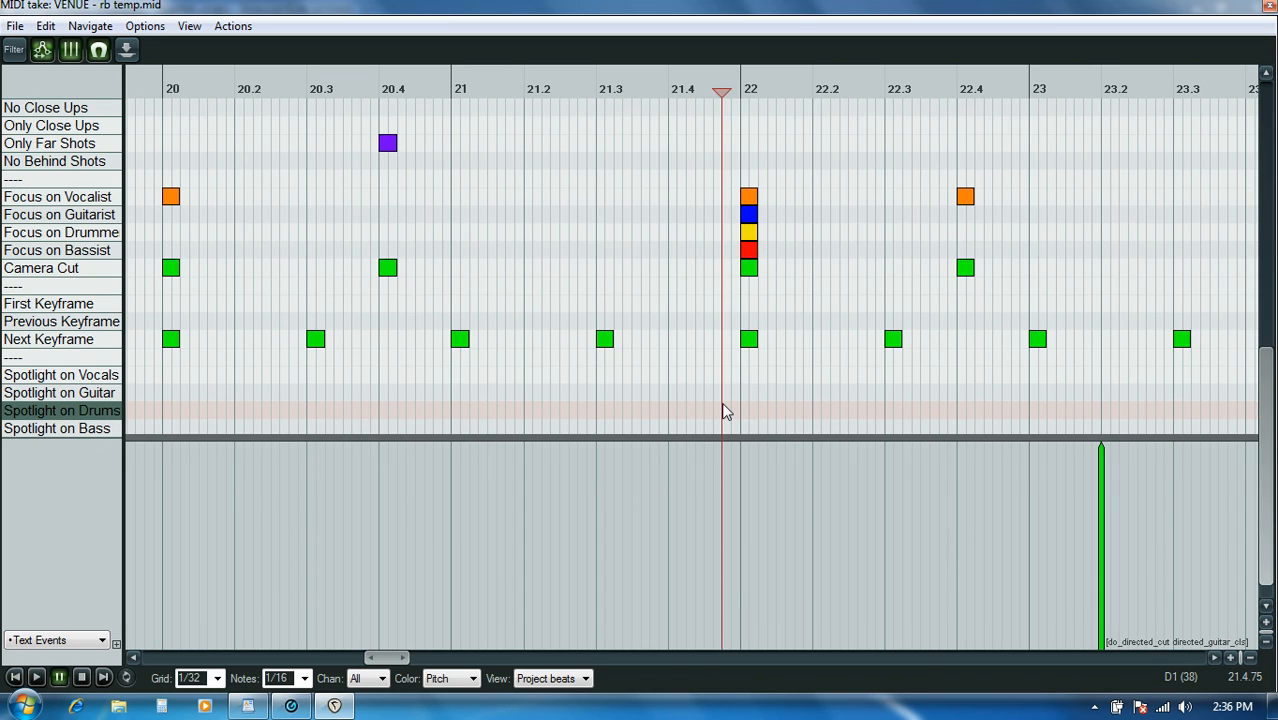
pyautogui.doubleClick(724, 459)
pyautogui.click(784, 328)
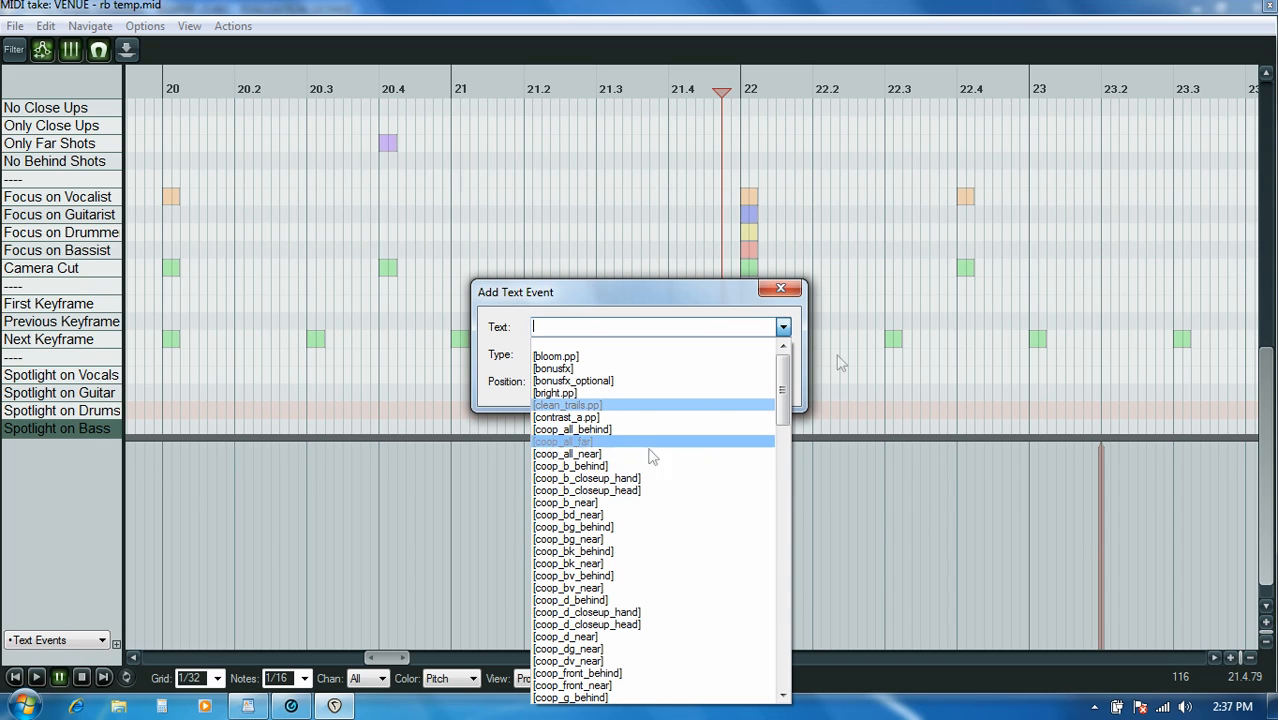
pyautogui.moveTo(782, 400); pyautogui.dragTo(783, 452)
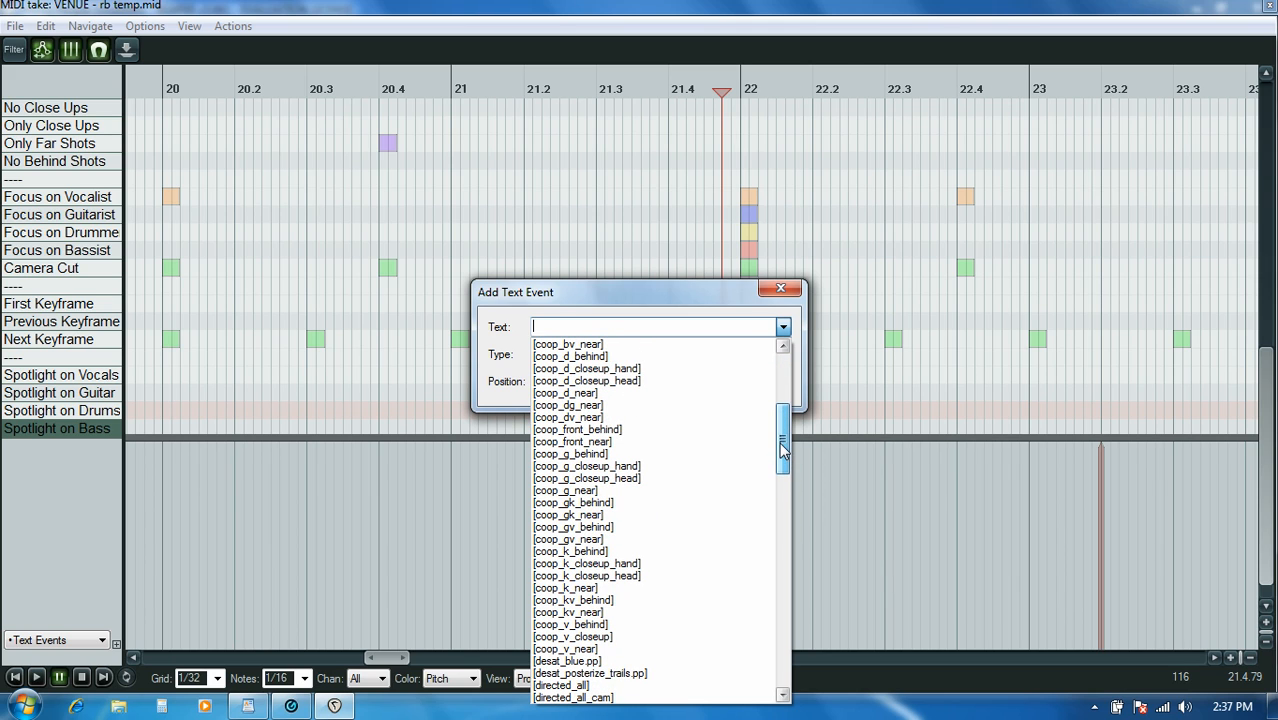
pyautogui.click(577, 442)
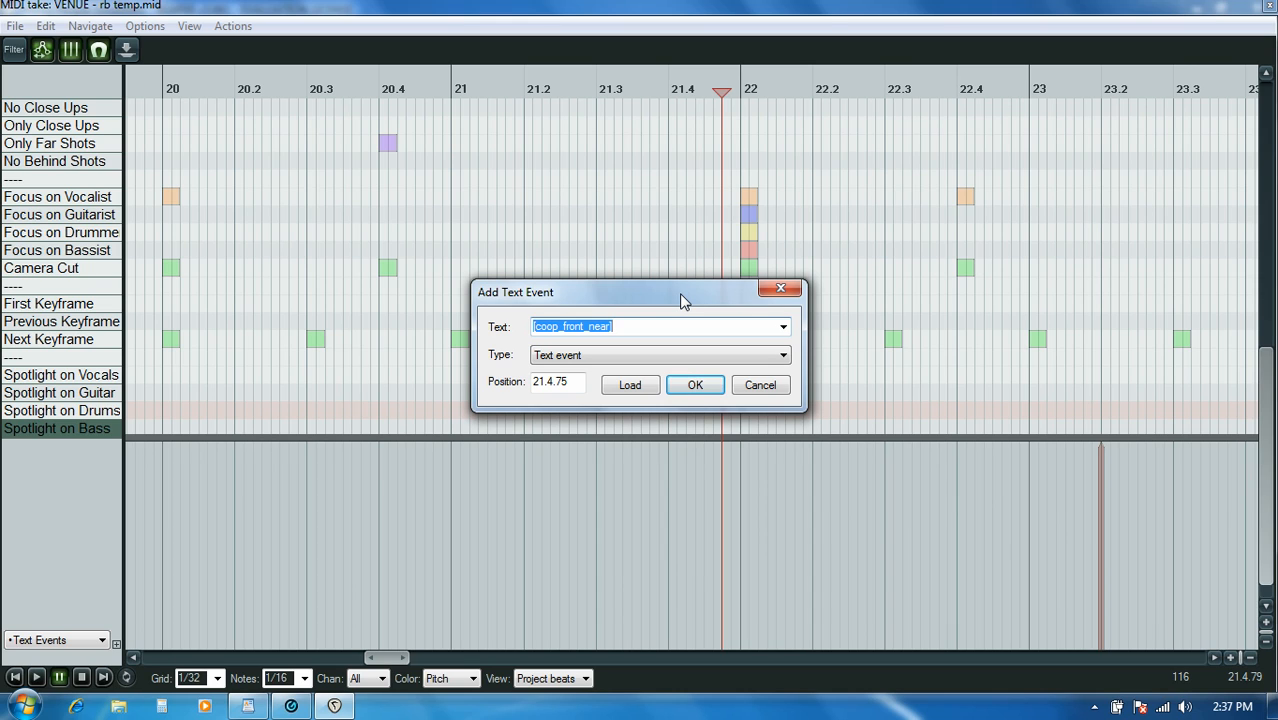
pyautogui.click(700, 386)
pyautogui.moveTo(722, 530); pyautogui.dragTo(742, 516)
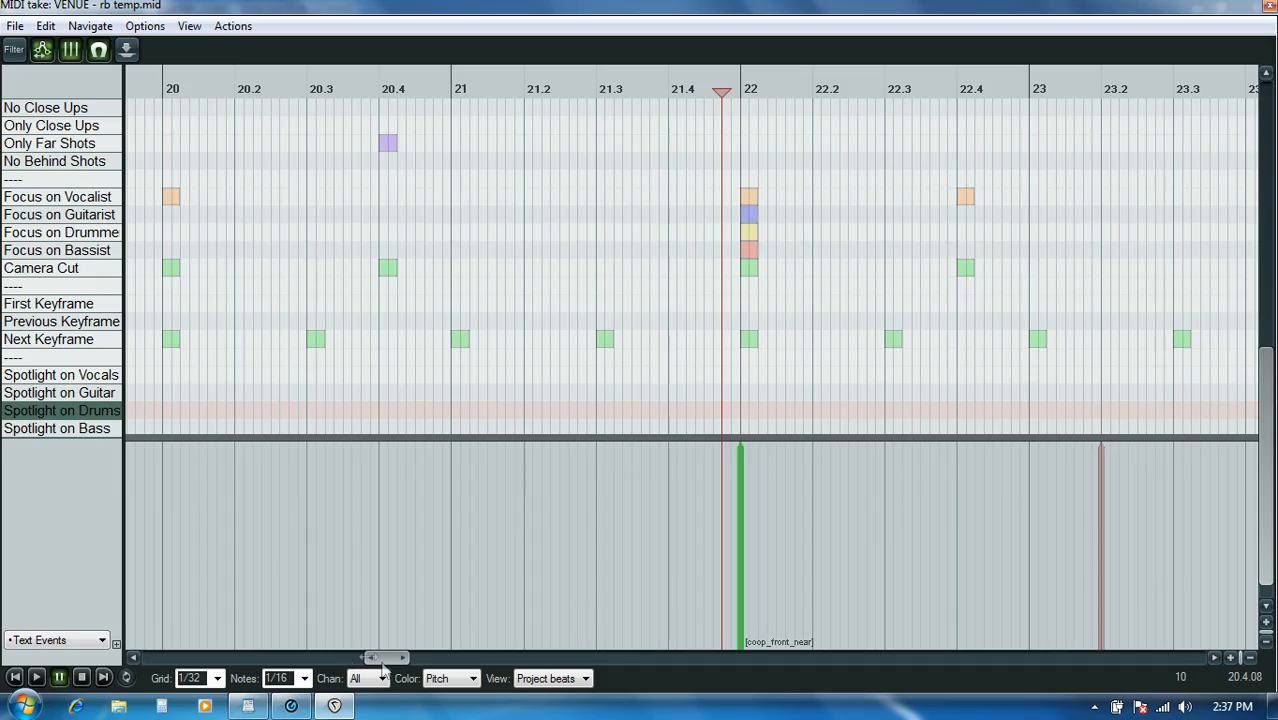
# Step: Copy the vocals, guitar, drums and bass spotlight notes beginning around measures 63 to 65 from the original take into the duplicate VENUE take
pyautogui.moveTo(383, 660); pyautogui.dragTo(902, 672)
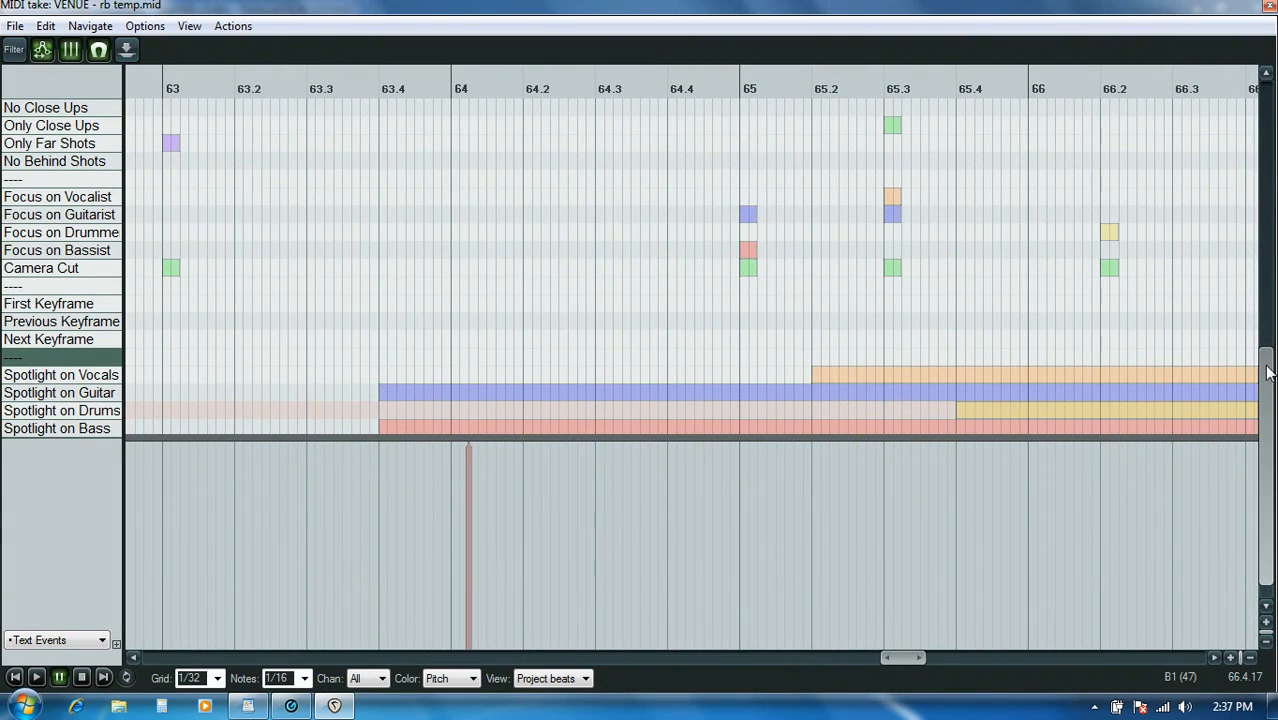
pyautogui.moveTo(1267, 370); pyautogui.dragTo(1267, 393)
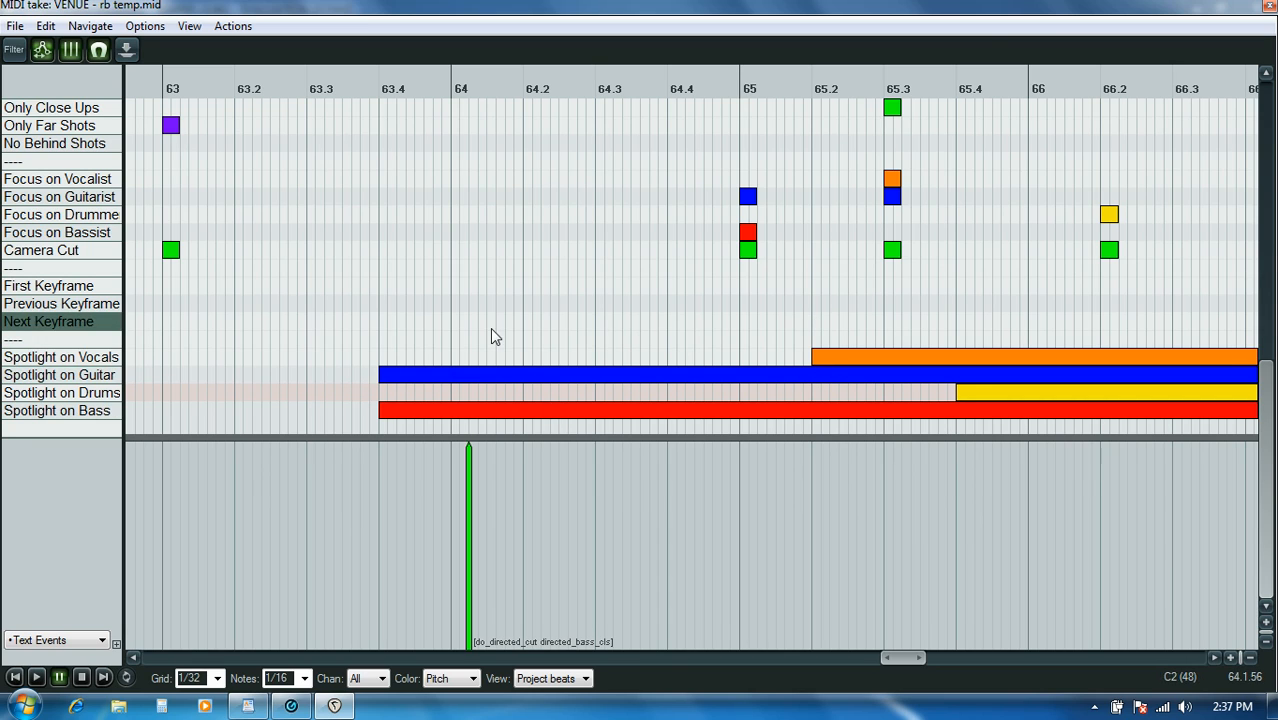
pyautogui.click(879, 356)
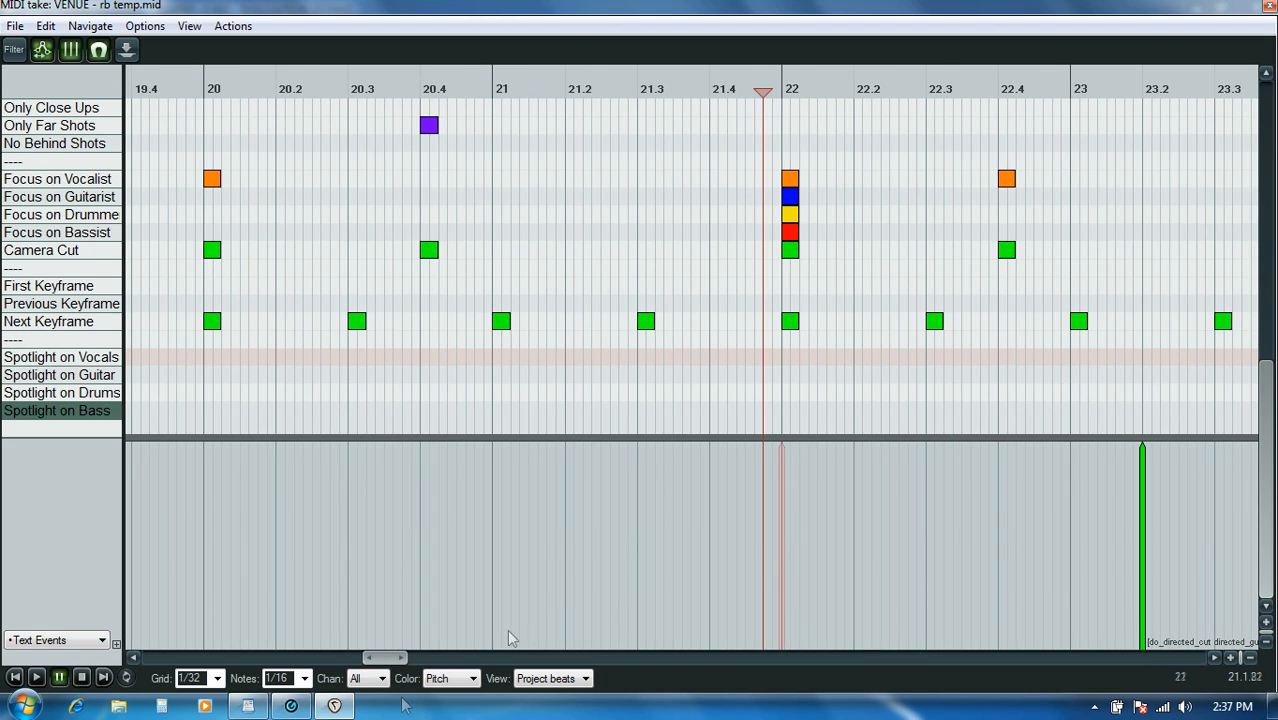
pyautogui.moveTo(389, 660); pyautogui.dragTo(899, 690)
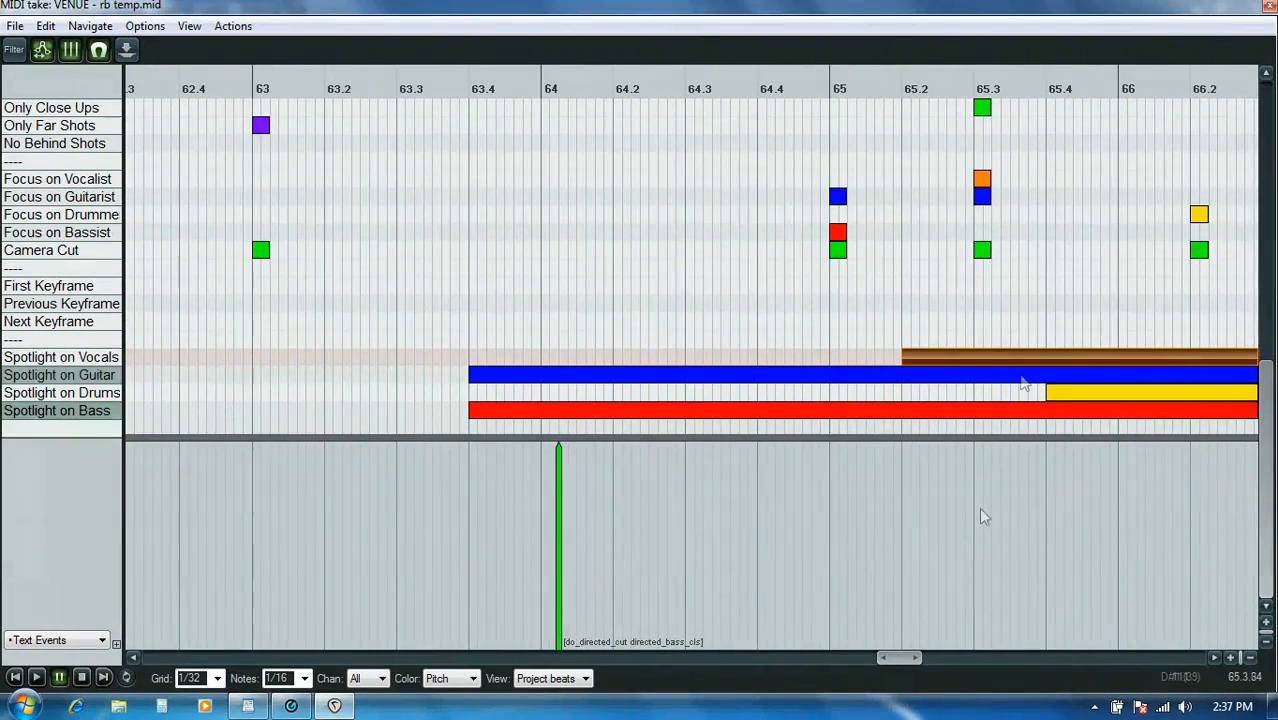
pyautogui.click(963, 380)
pyautogui.keyDown('ctrl'); pyautogui.click(1063, 392); pyautogui.keyUp('ctrl')
pyautogui.keyDown('ctrl'); pyautogui.click(1062, 414); pyautogui.keyUp('ctrl')
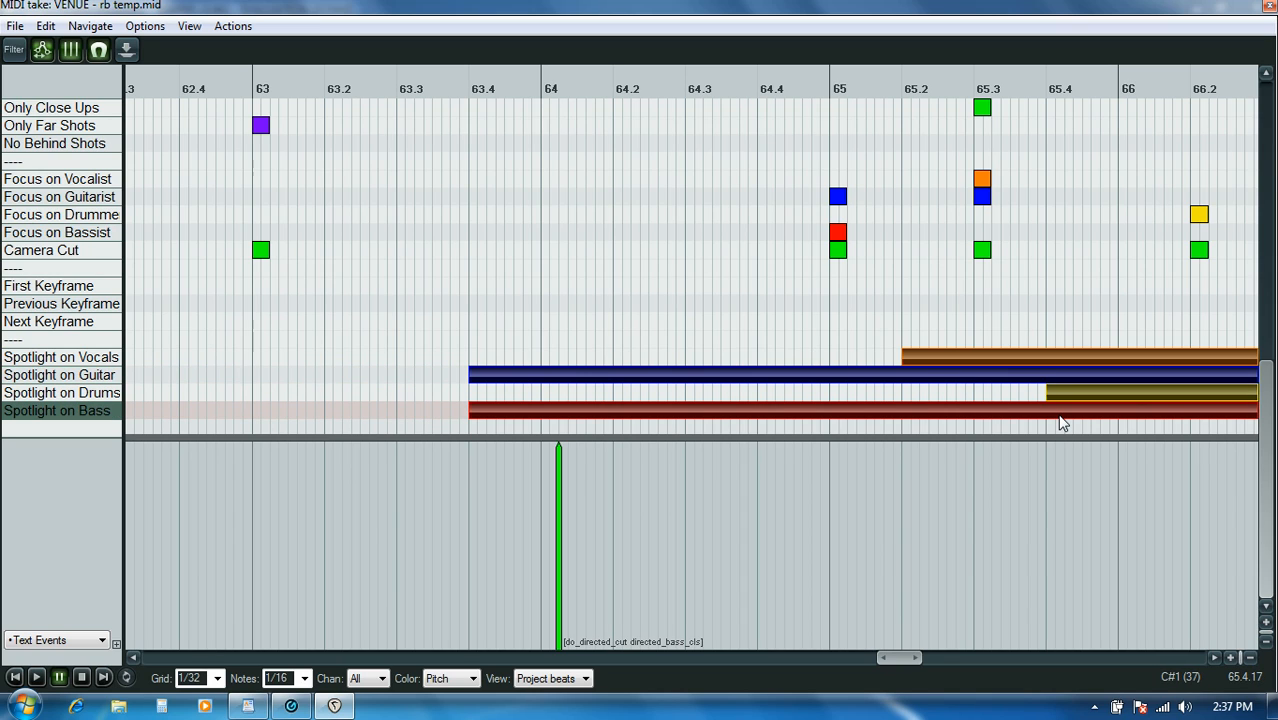
pyautogui.click(1060, 417)
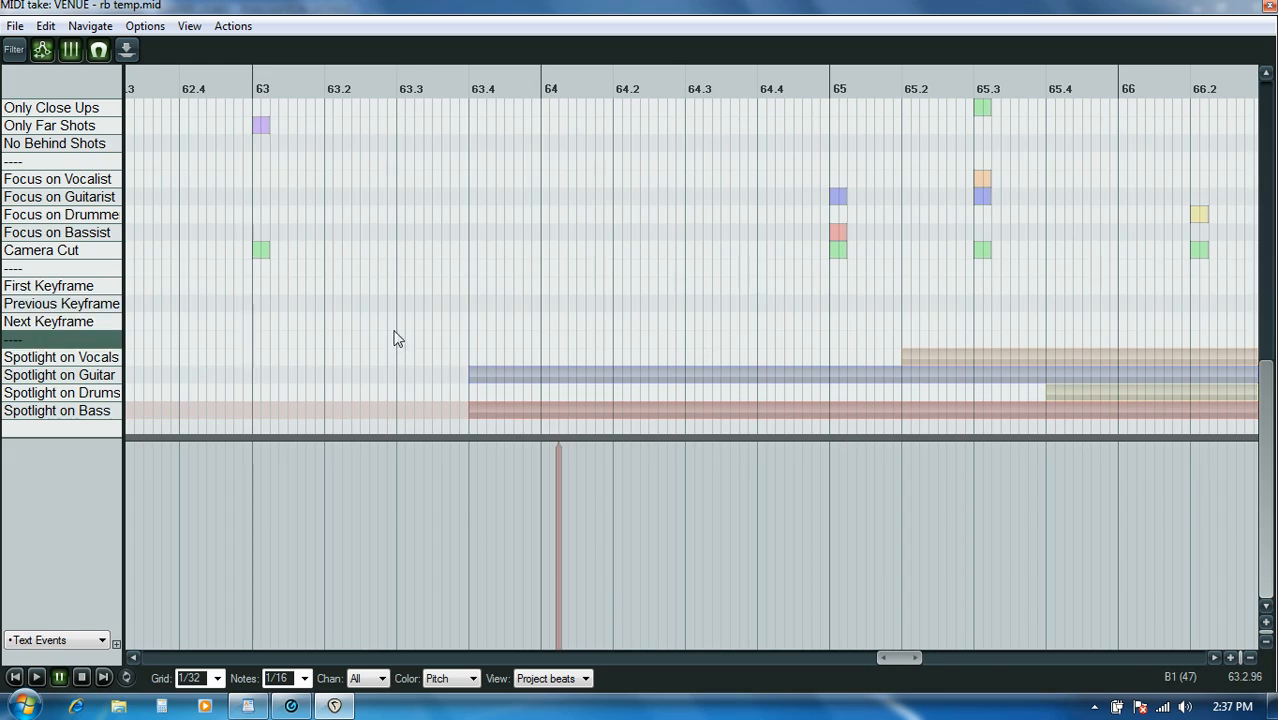
pyautogui.hotkey('ctrl', 'v')
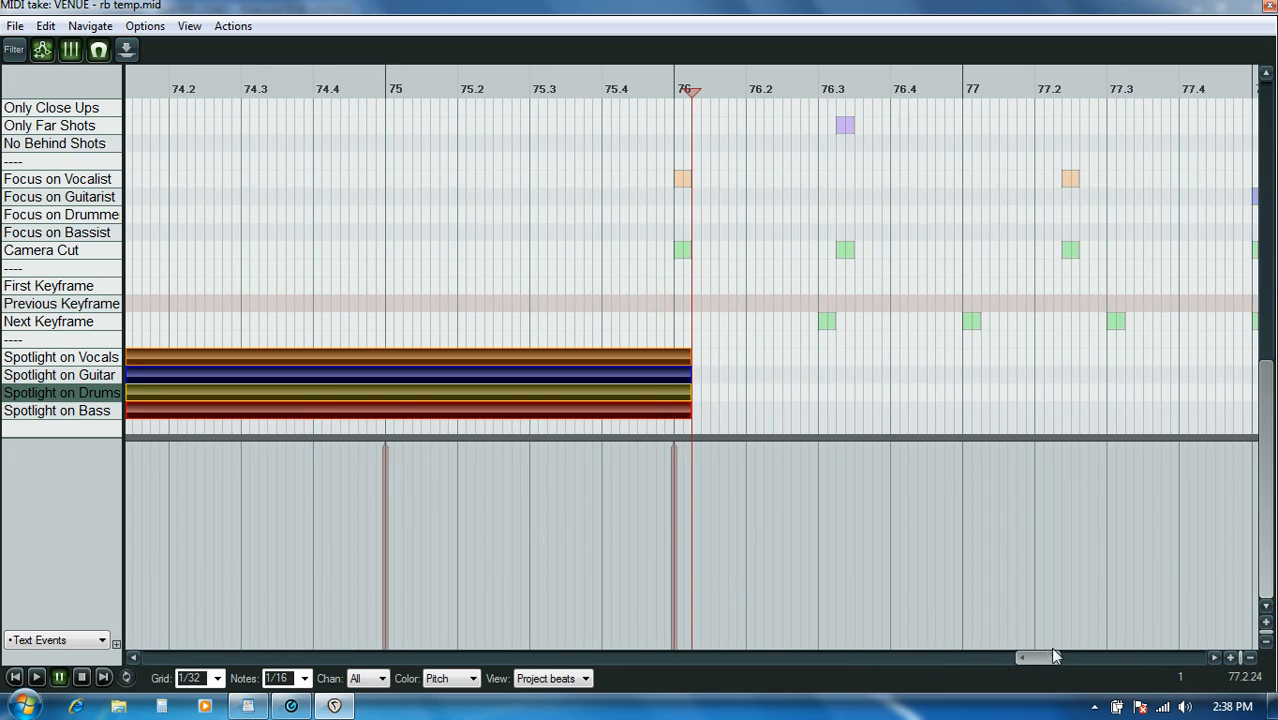
# Step: Check the pasted spotlight notes from measure 63 to measure 76, and view the rest of the track up to measure 89
pyautogui.moveTo(1048, 658); pyautogui.dragTo(910, 679)
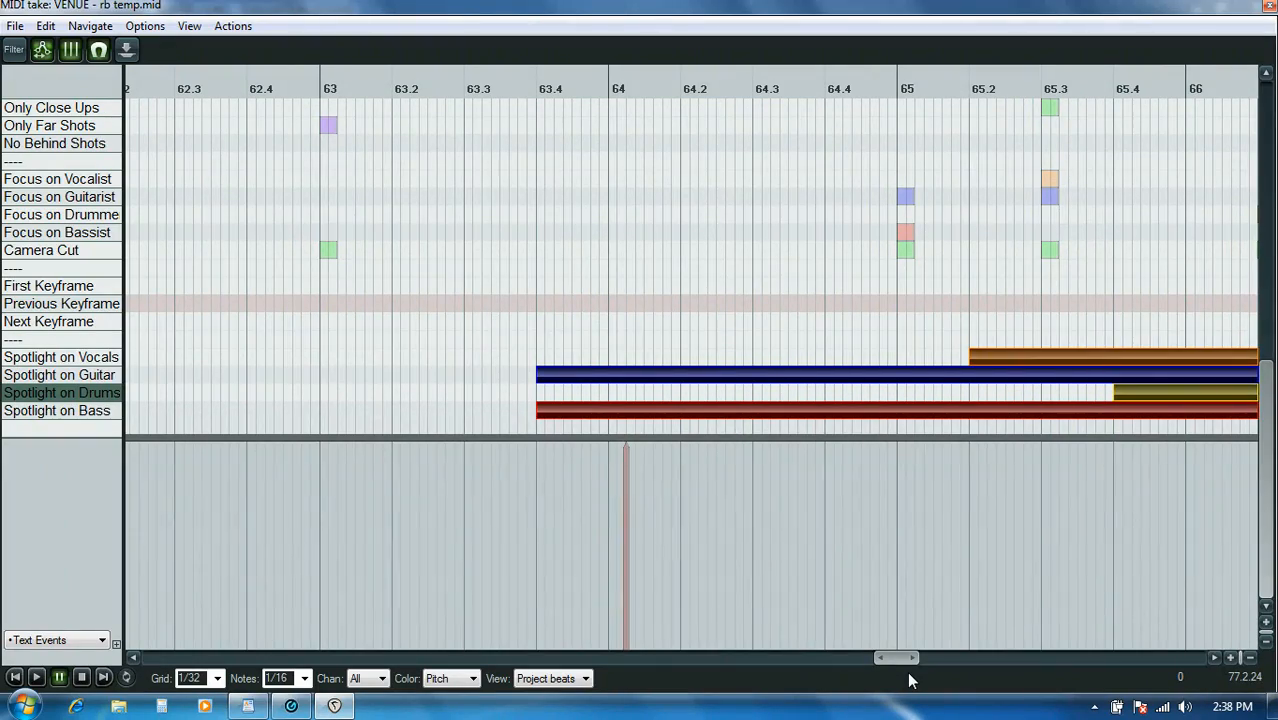
pyautogui.moveTo(900, 656); pyautogui.dragTo(1051, 648)
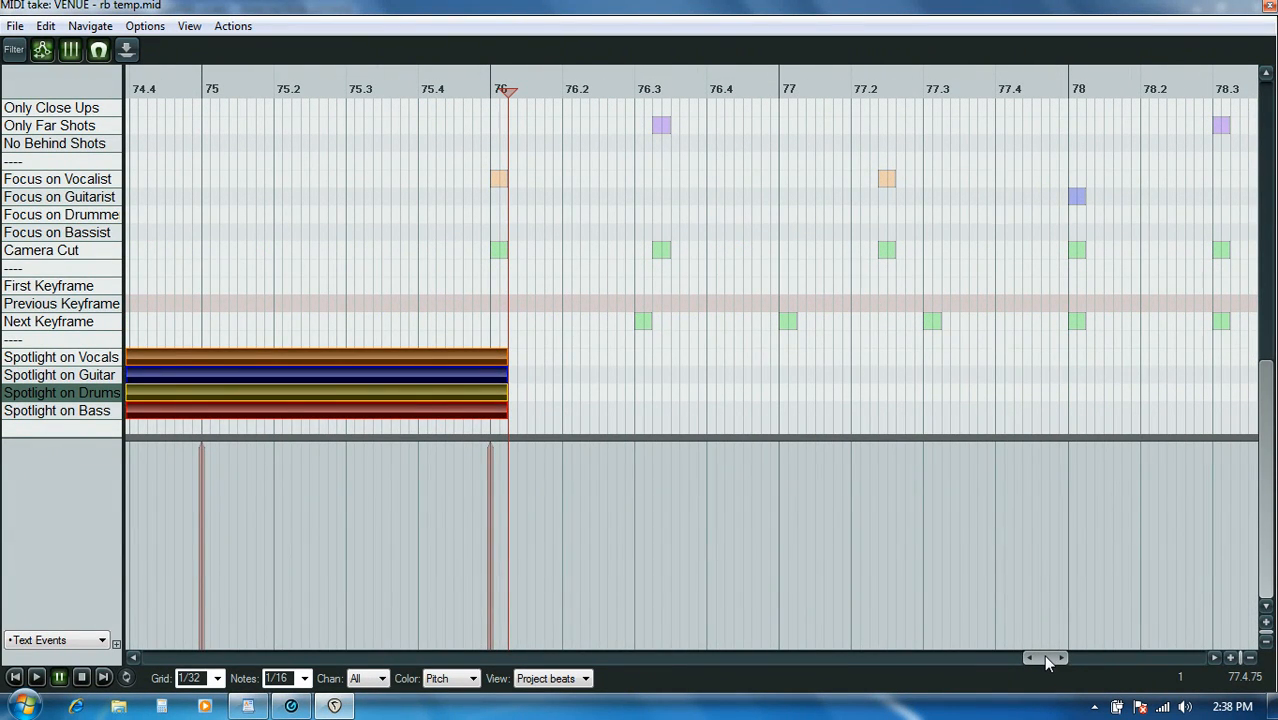
pyautogui.moveTo(1043, 658); pyautogui.dragTo(1047, 658)
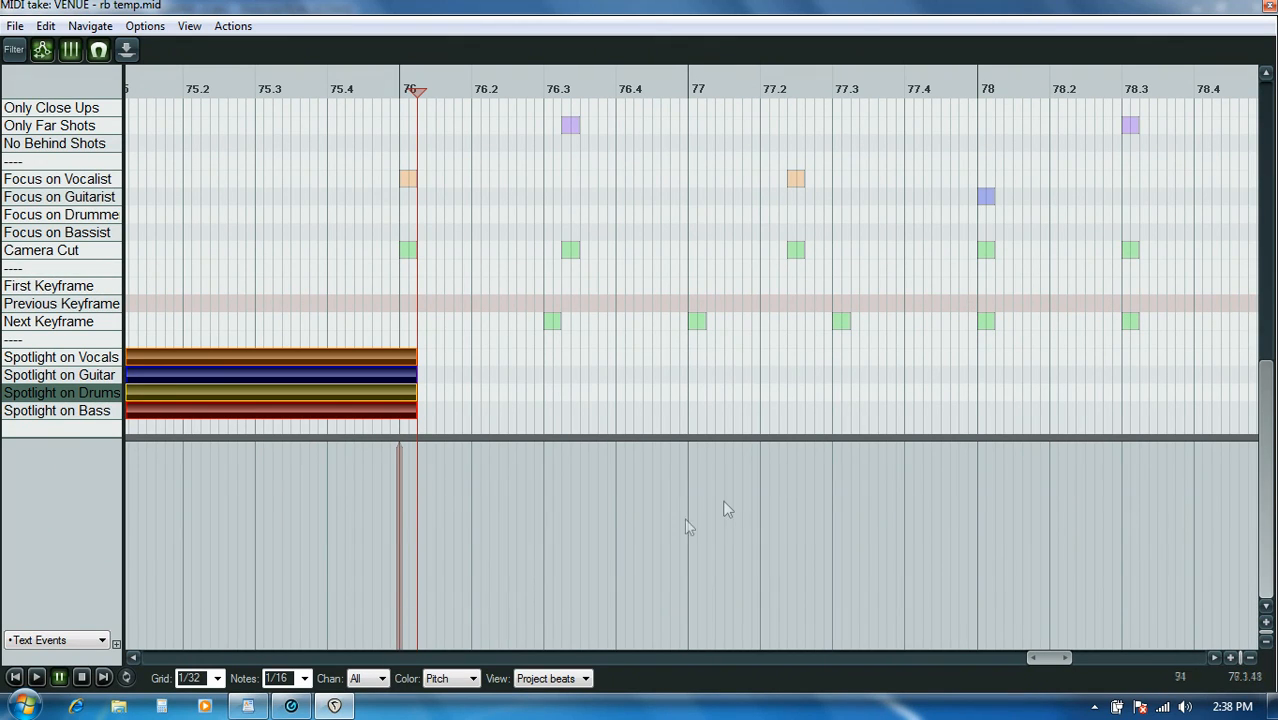
pyautogui.moveTo(1050, 657); pyautogui.dragTo(1185, 609)
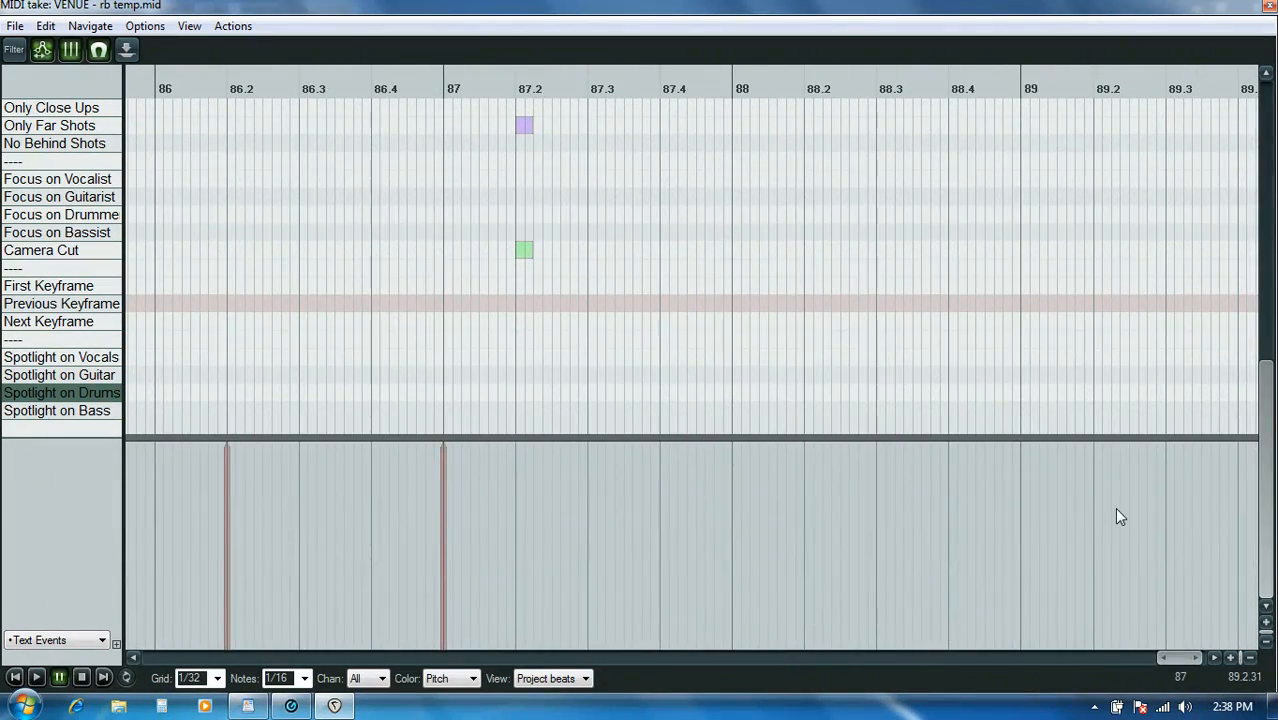